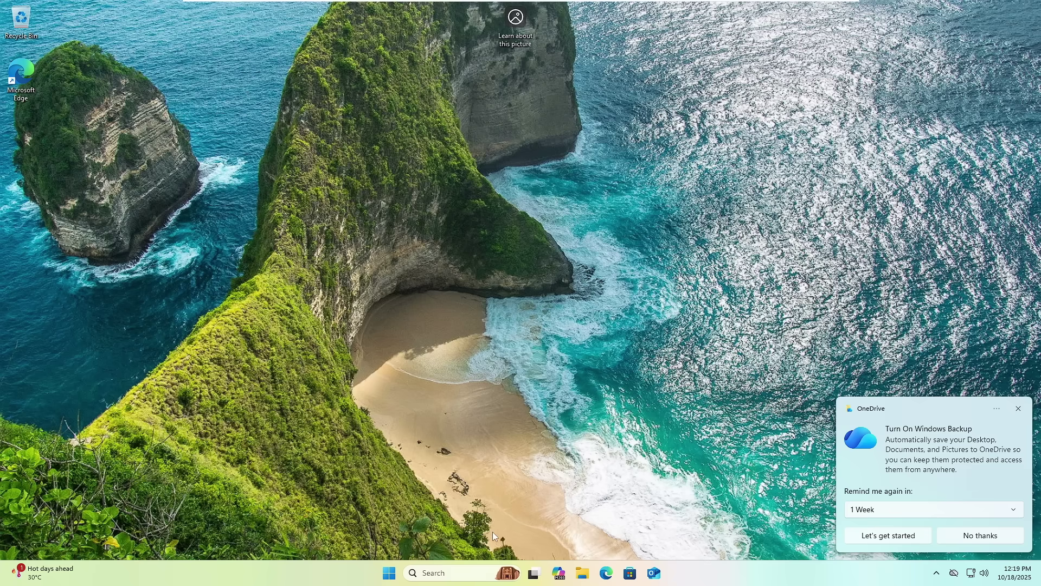
# Step: Search Windows for the Registry Editor and open it, allowing it to run
pyautogui.click(444, 573)
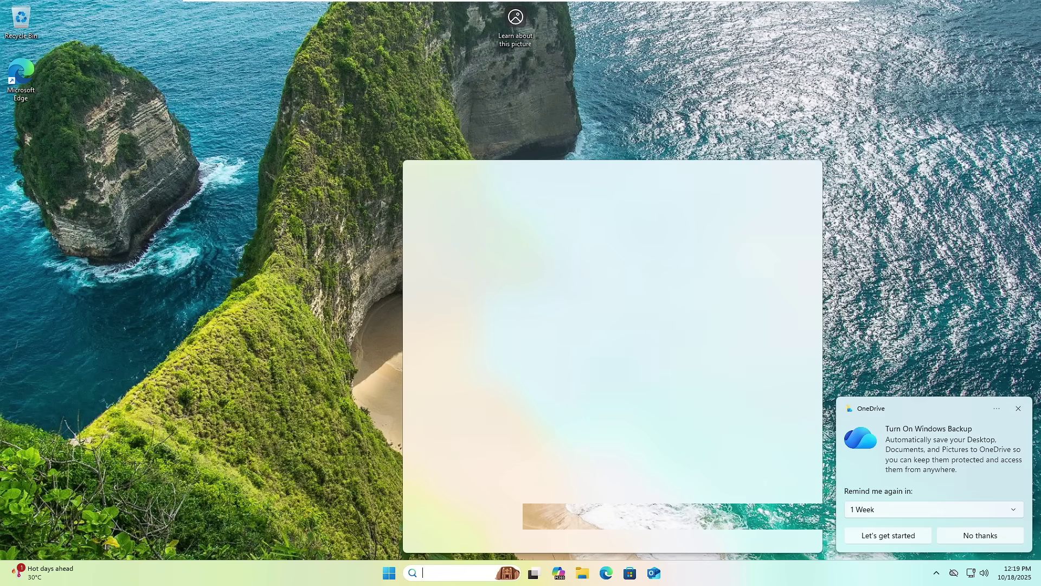
pyautogui.write('rergistry')
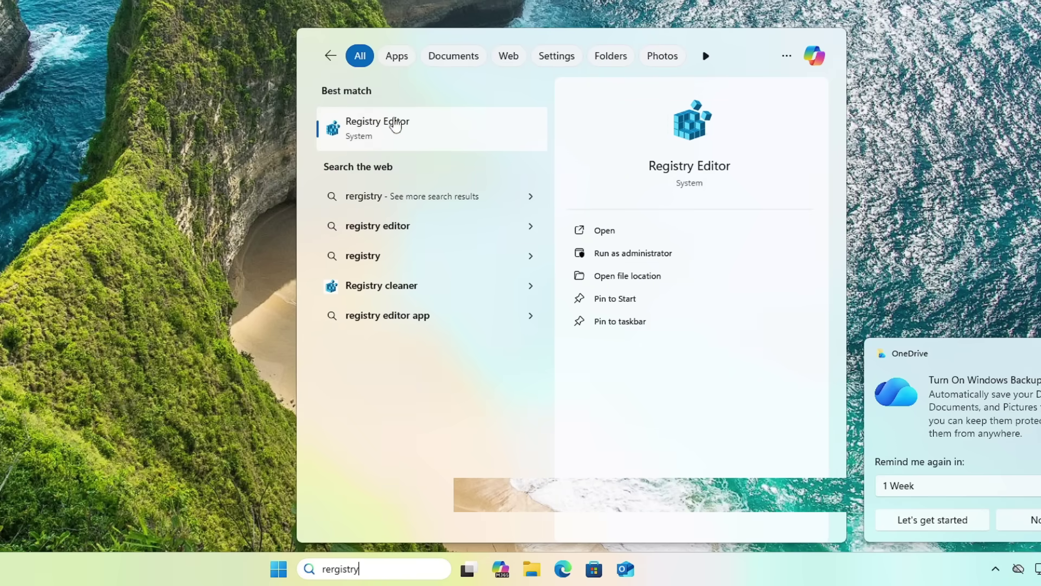
pyautogui.click(364, 138)
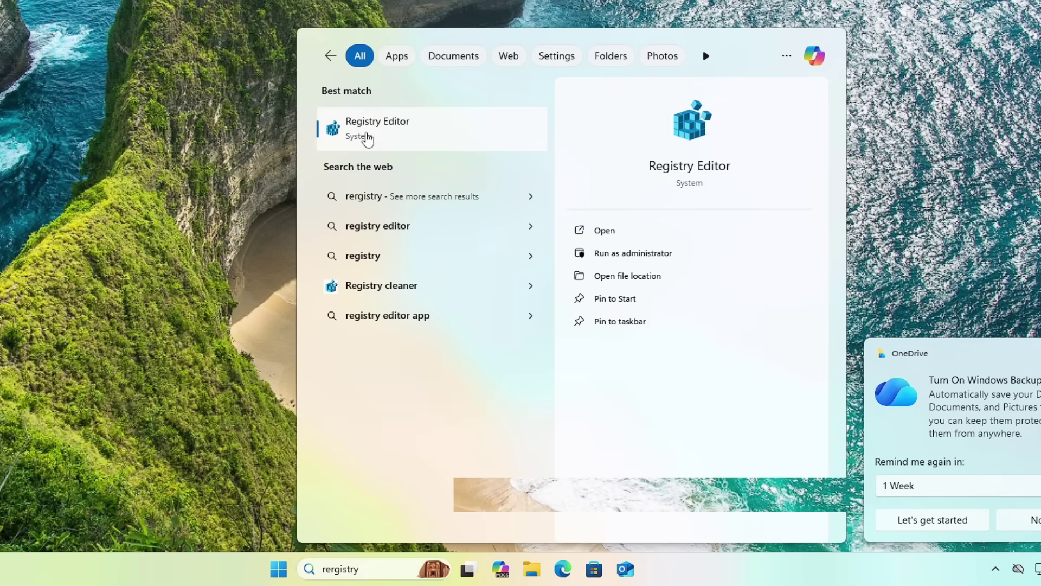
pyautogui.click(369, 307)
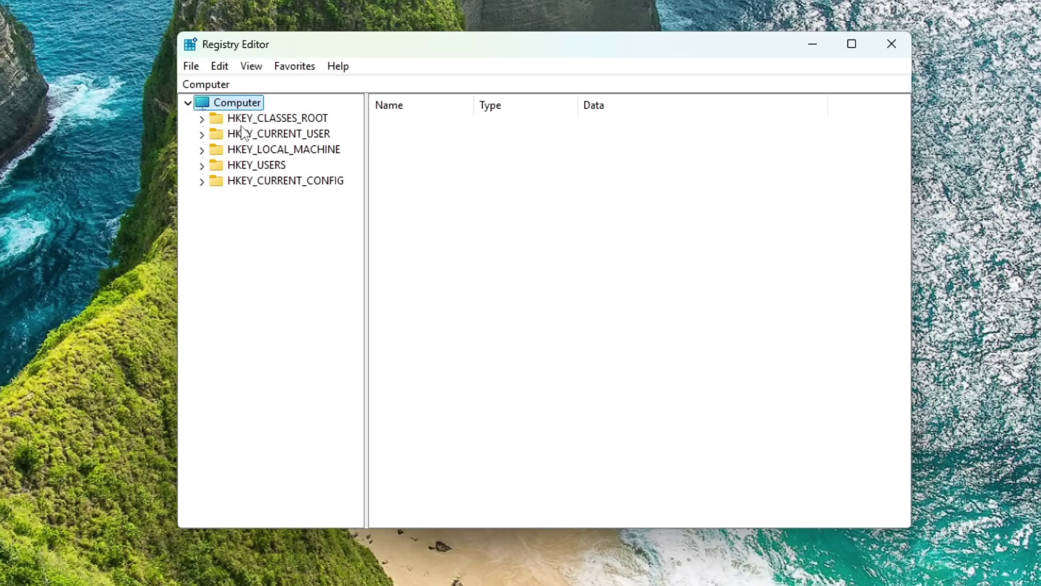
# Step: Export the entire registry to the Documents folder as a registration file named "Reg backup"
pyautogui.click(191, 67)
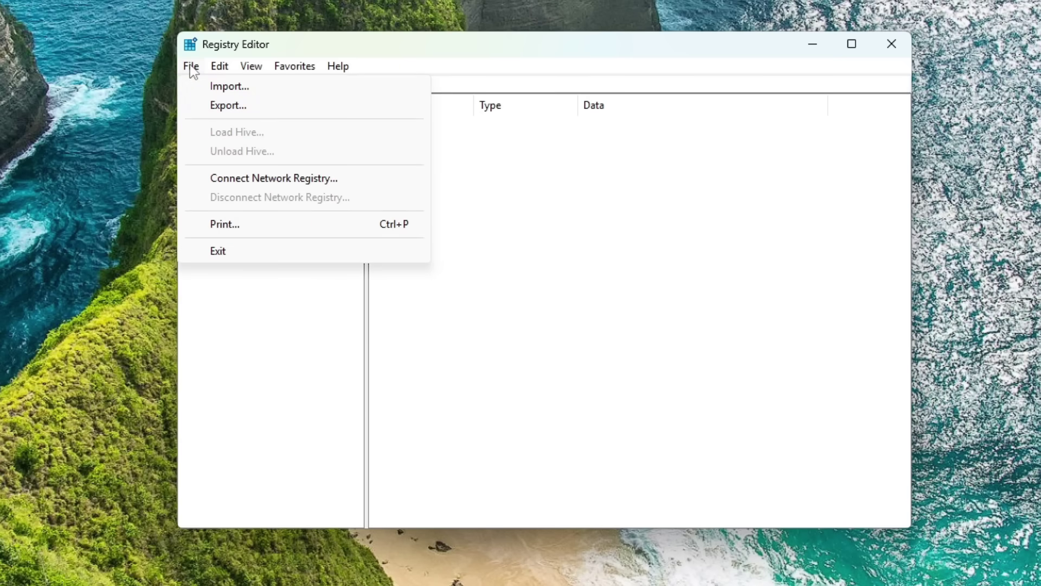
pyautogui.click(223, 106)
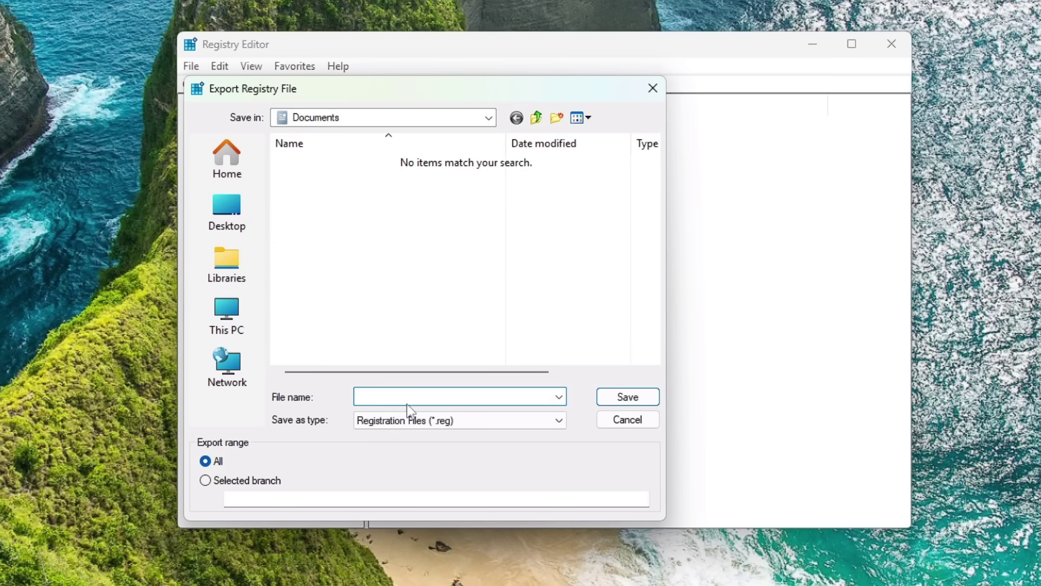
pyautogui.write('Reg backup')
pyautogui.click(628, 397)
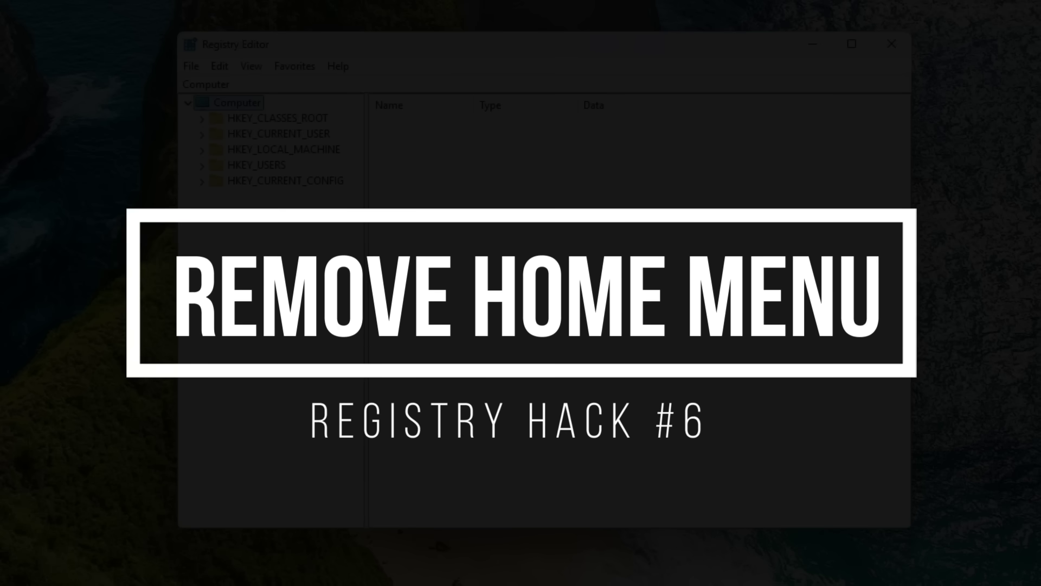
# Step: Open Windows Settings and look over the contents of its Home page
pyautogui.press('super+x')
pyautogui.click(304, 554)
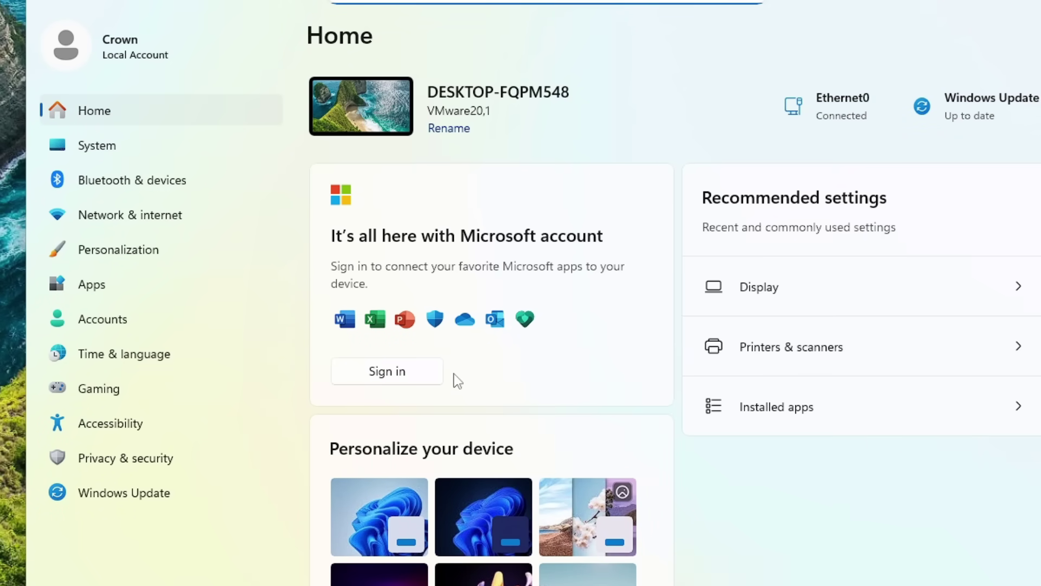
pyautogui.scroll(-5, 628, 365)
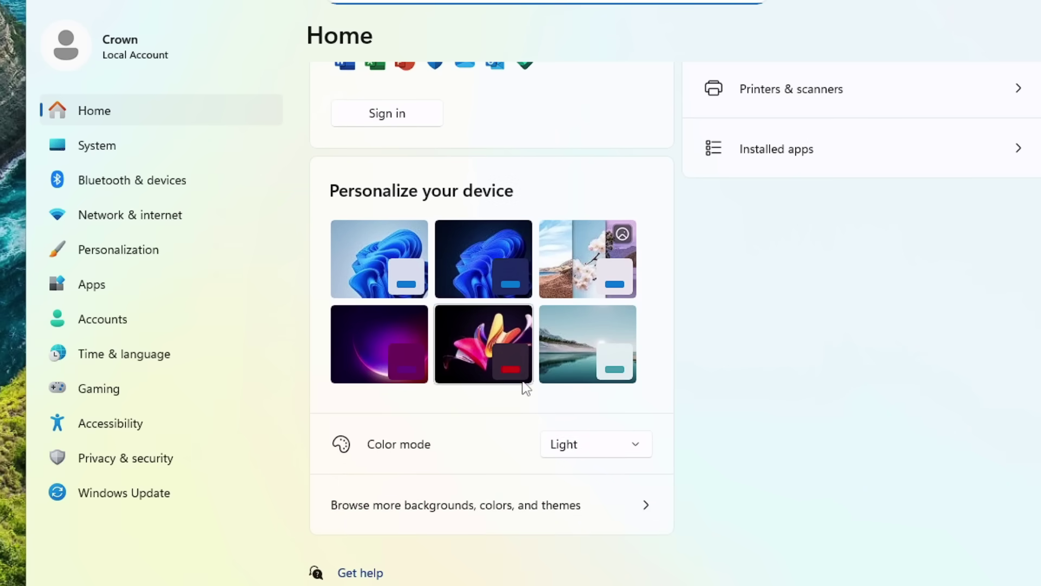
pyautogui.scroll(5, 525, 388)
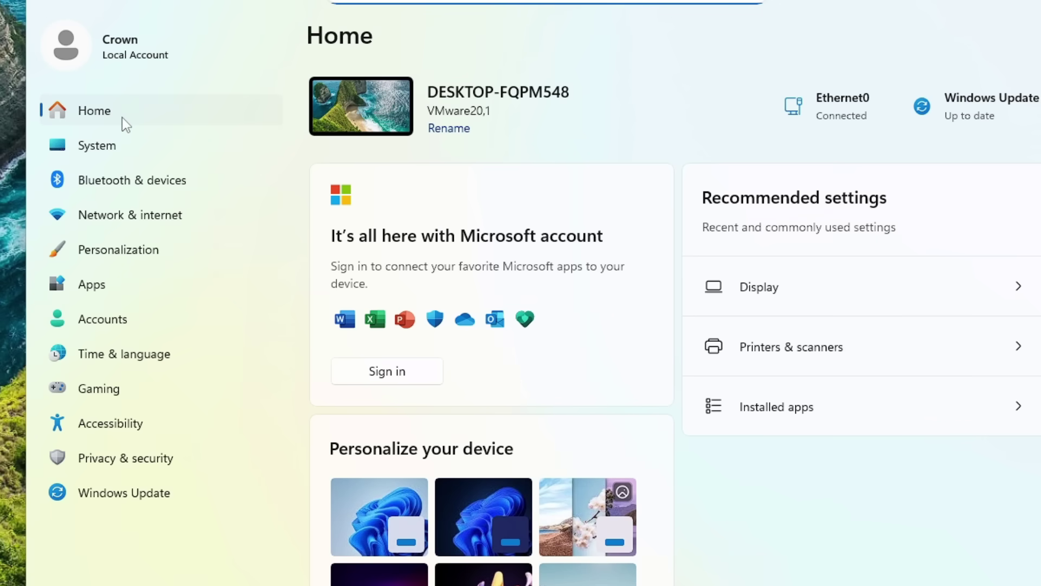
# Step: Look through the System, Bluetooth & devices, Network & internet and Personalization settings pages, ending back on Home
pyautogui.click(94, 154)
pyautogui.click(102, 179)
pyautogui.click(132, 215)
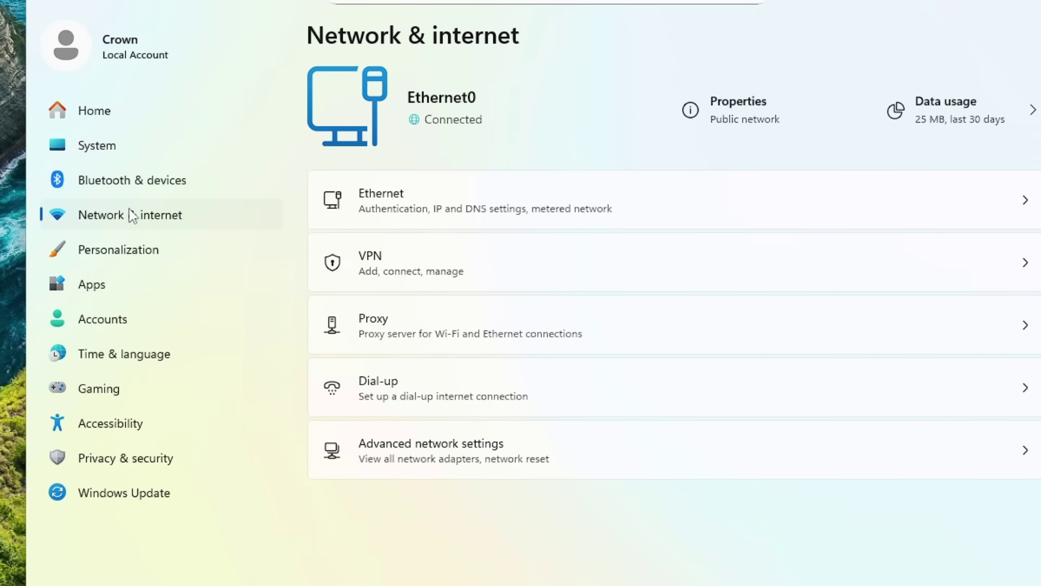
pyautogui.click(142, 184)
pyautogui.click(125, 259)
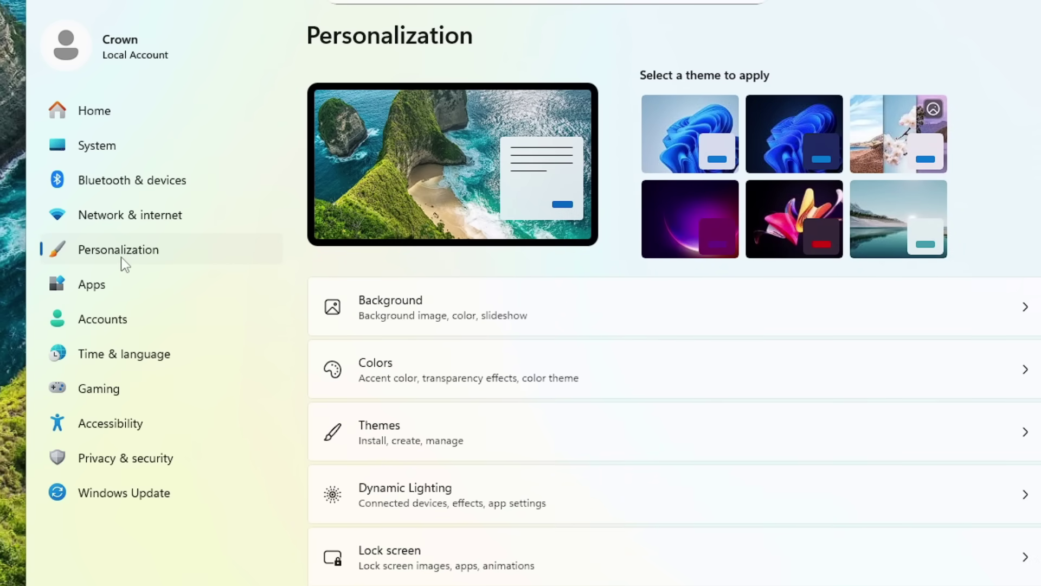
pyautogui.click(118, 111)
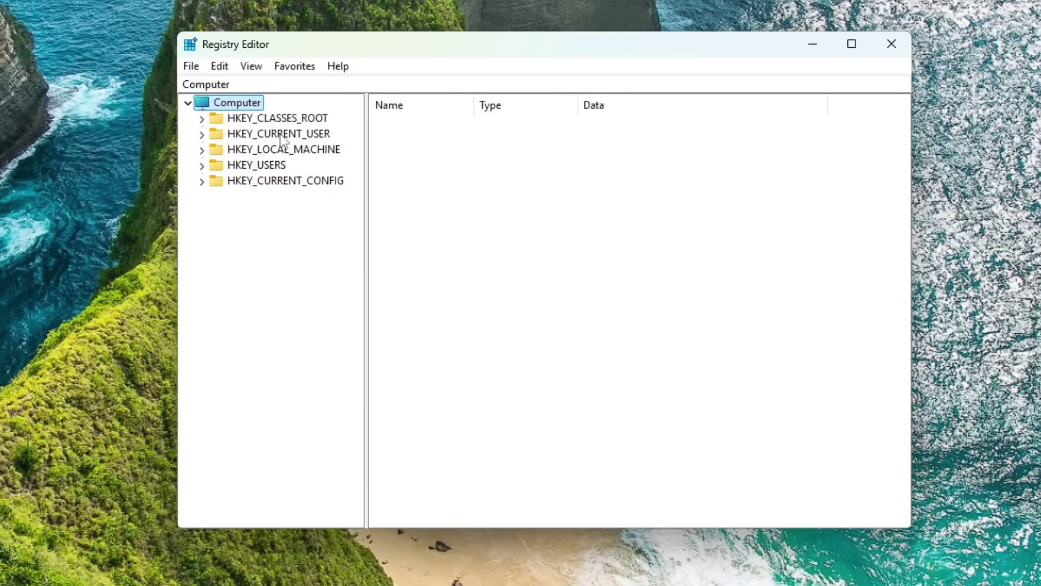
# Step: In Registry Editor, expand the key tree down to HKEY_LOCAL_MACHINE\SOFTWARE\Microsoft
pyautogui.click(272, 154)
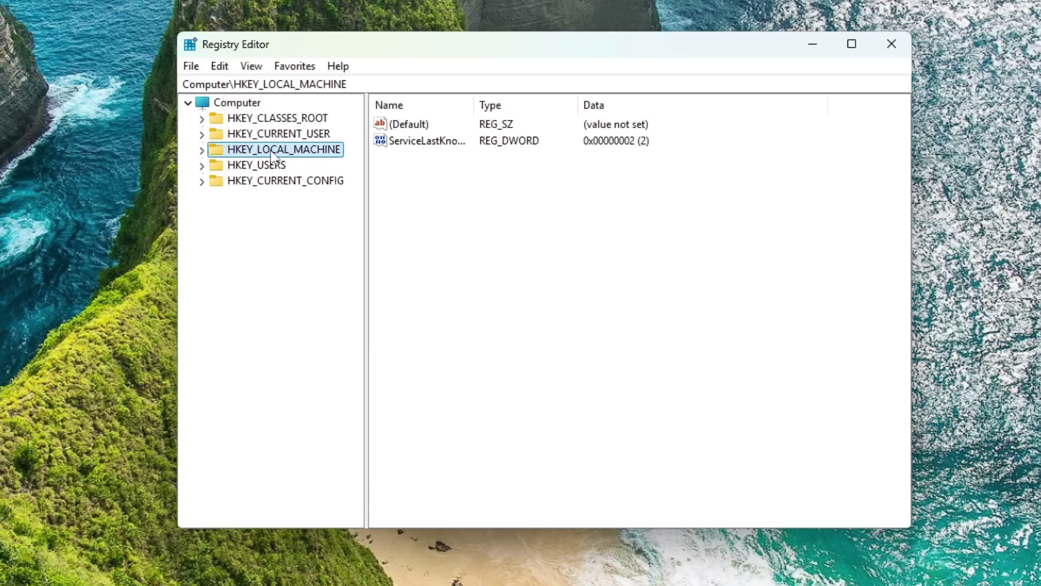
pyautogui.doubleClick(284, 154)
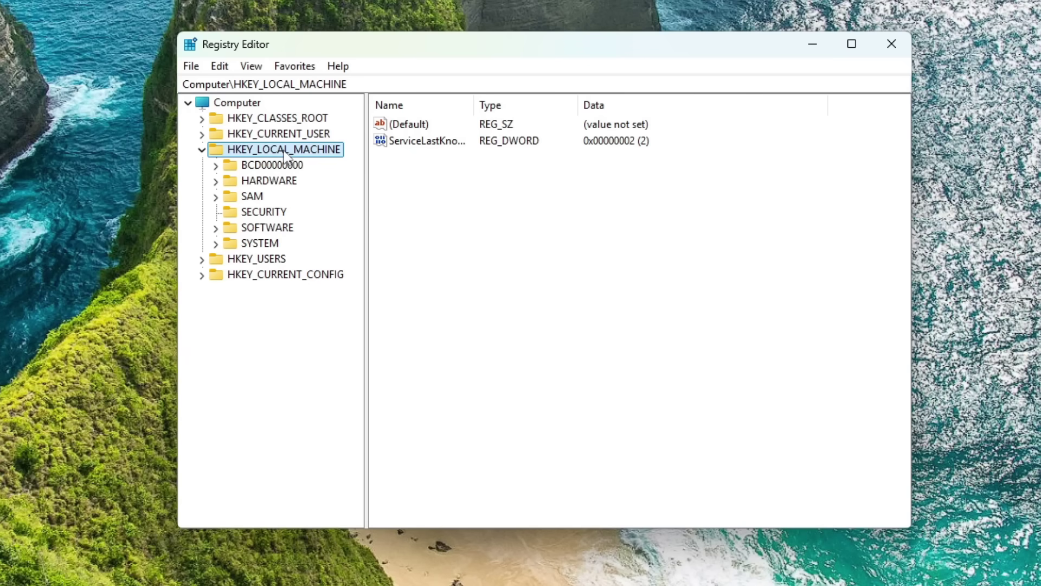
pyautogui.click(271, 229)
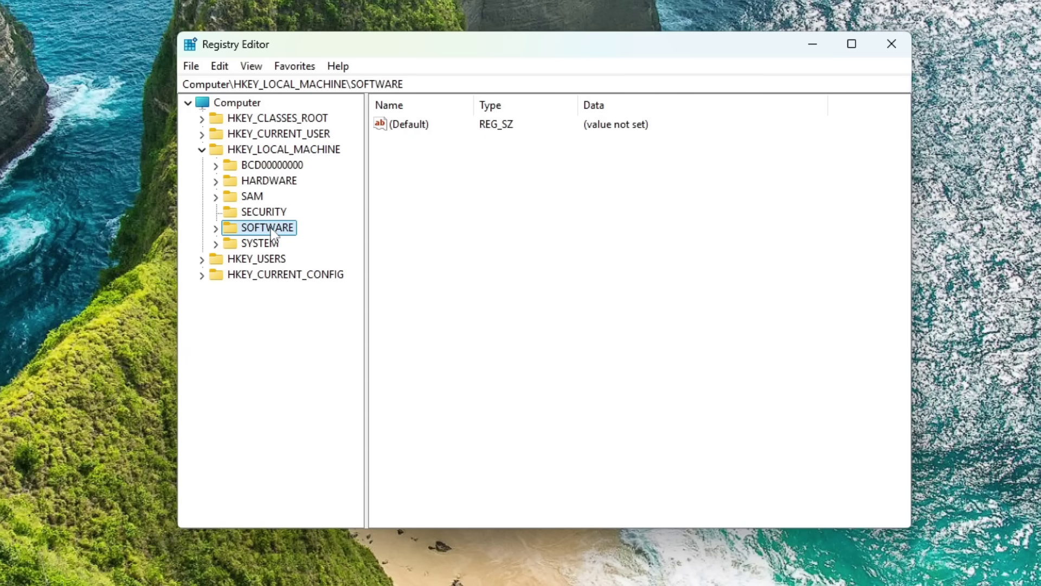
pyautogui.doubleClick(271, 229)
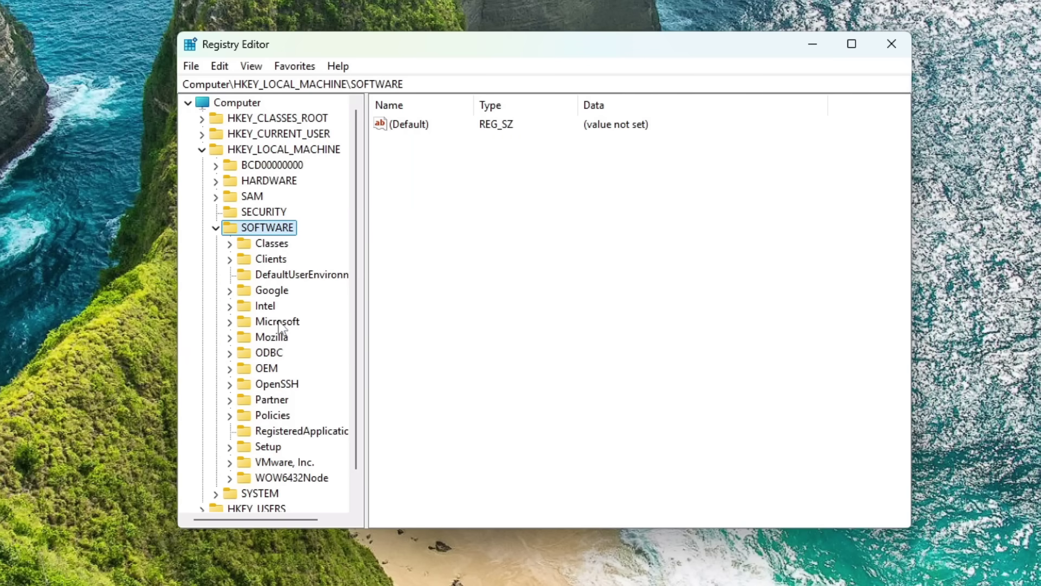
pyautogui.scroll(-1, 281, 382)
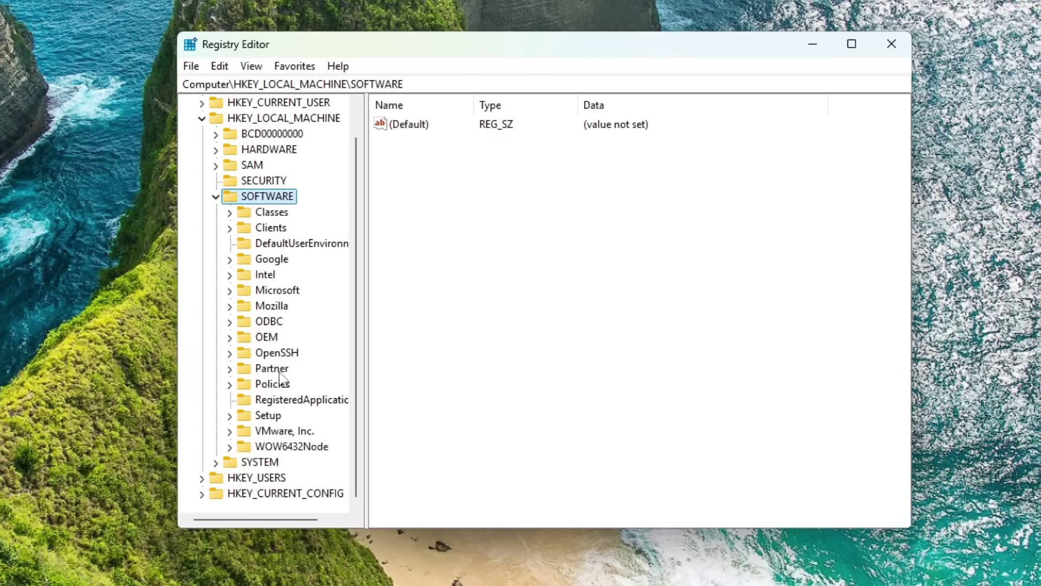
pyautogui.doubleClick(277, 290)
pyautogui.click(277, 290)
pyautogui.press('Left')
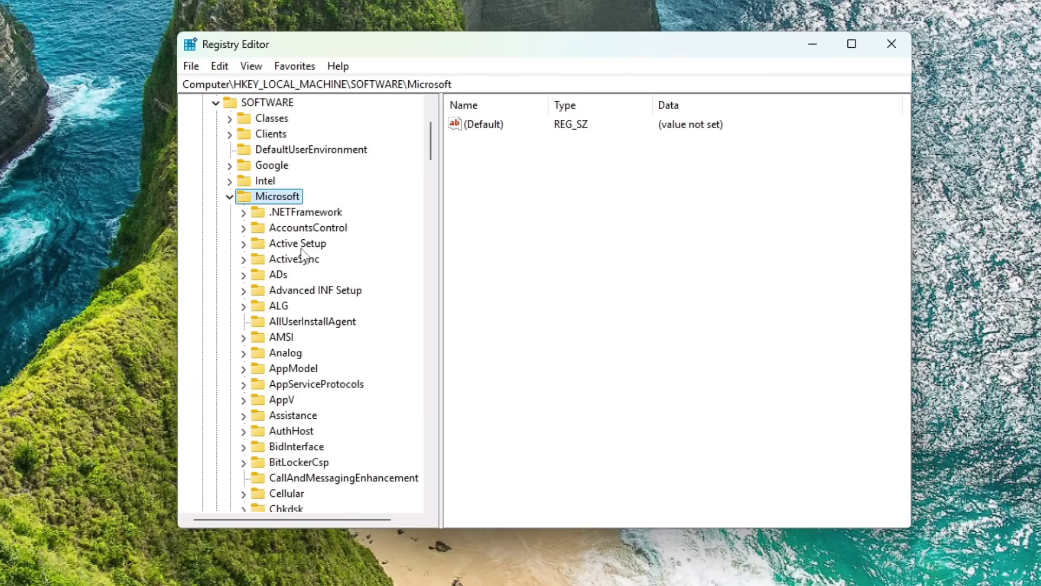
# Step: Find the Windows key among the subkeys of Microsoft and expand it
pyautogui.click(302, 261)
pyautogui.press('w')
pyautogui.scroll(-4, 304, 274)
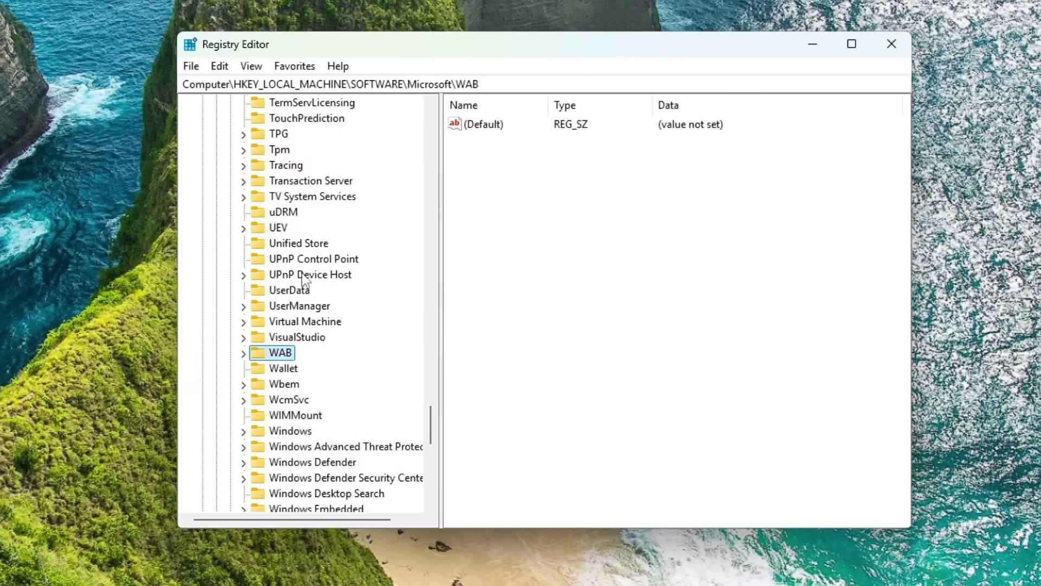
pyautogui.scroll(-2, 304, 278)
pyautogui.press('w')
pyautogui.press('w')
pyautogui.press('w')
pyautogui.press('w')
pyautogui.press('w')
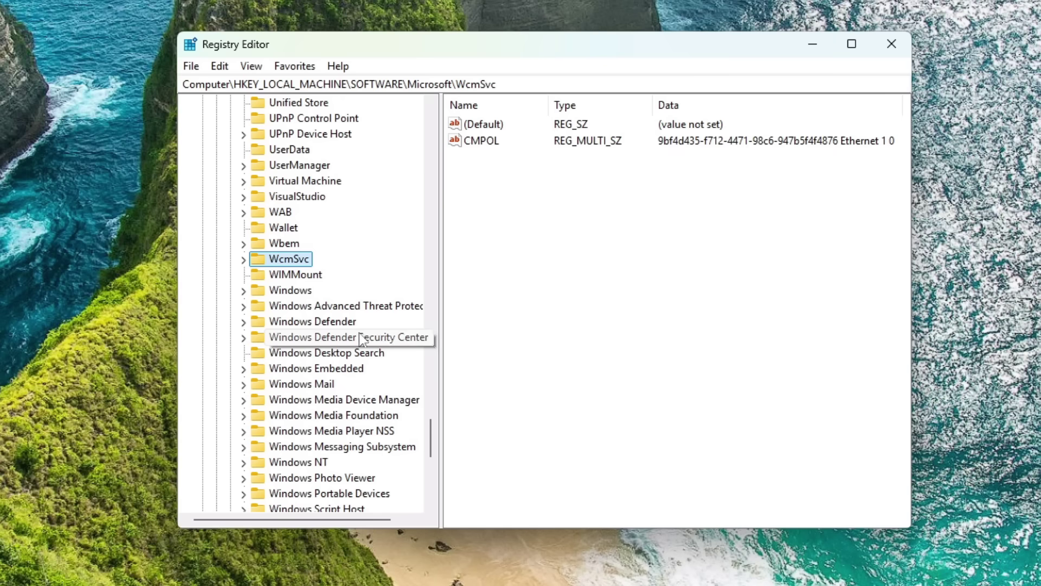
pyautogui.doubleClick(296, 295)
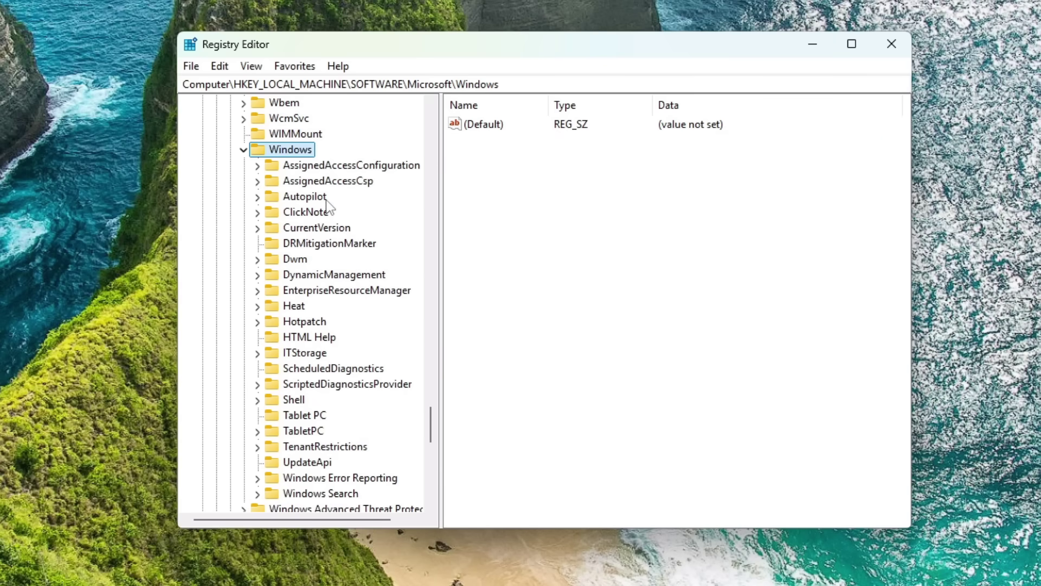
# Step: Go to CurrentVersion\Policies under the Windows key and select its Explorer subkey
pyautogui.click(315, 230)
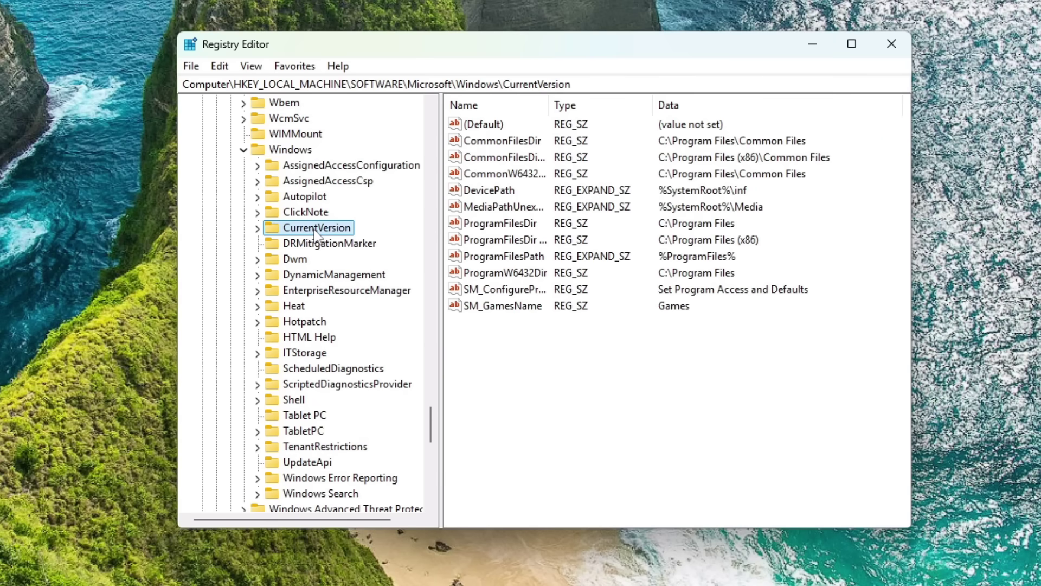
pyautogui.doubleClick(331, 229)
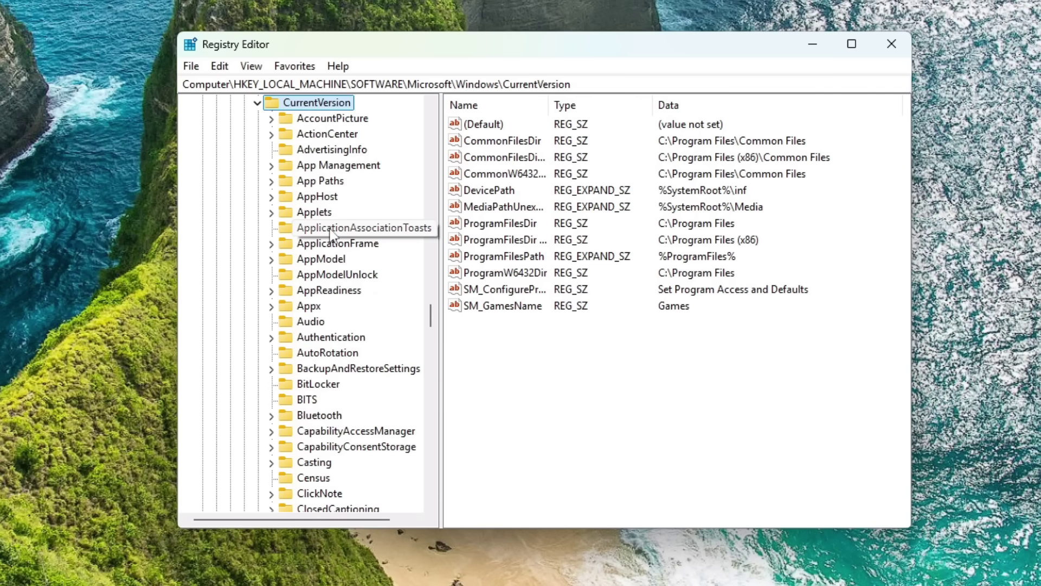
pyautogui.click(330, 168)
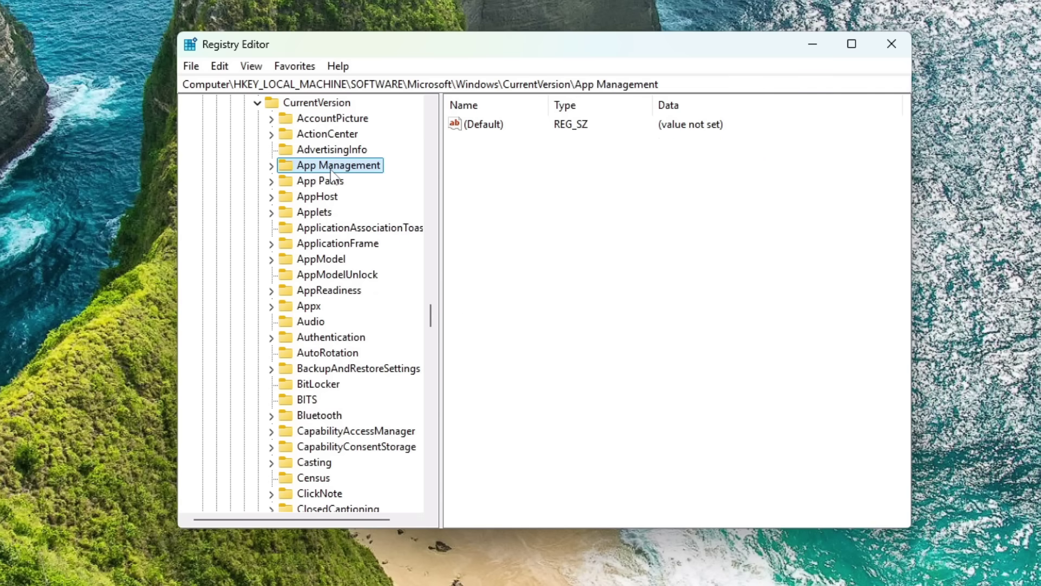
pyautogui.press('p')
pyautogui.scroll(-5, 325, 196)
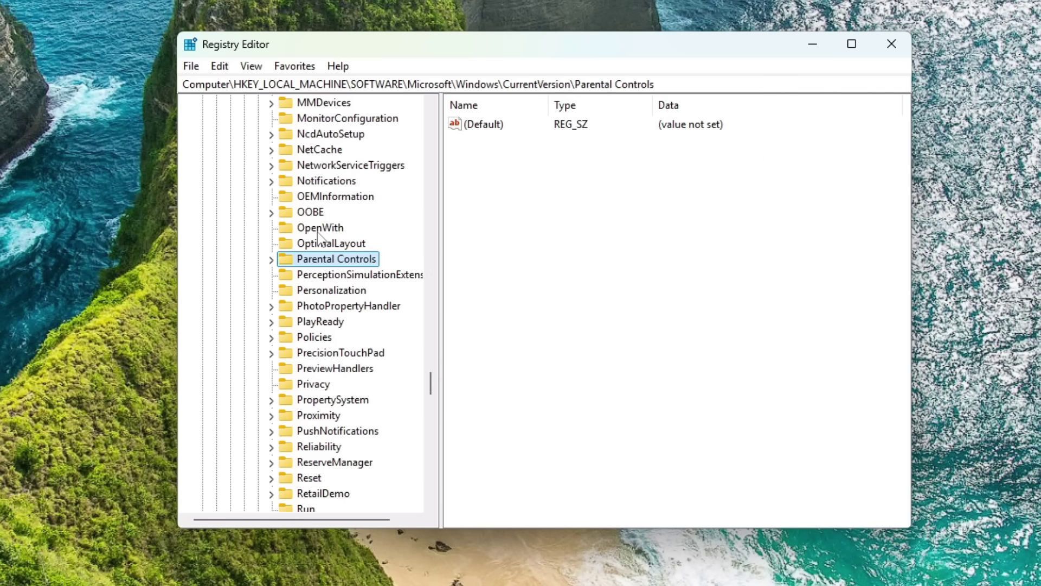
pyautogui.click(314, 340)
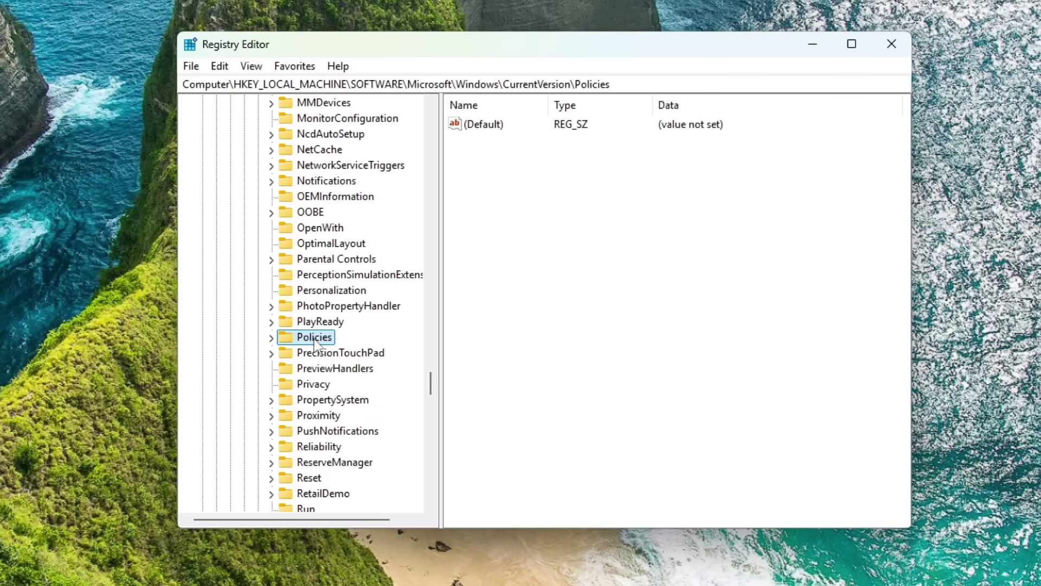
pyautogui.doubleClick(315, 338)
pyautogui.scroll(-1, 316, 342)
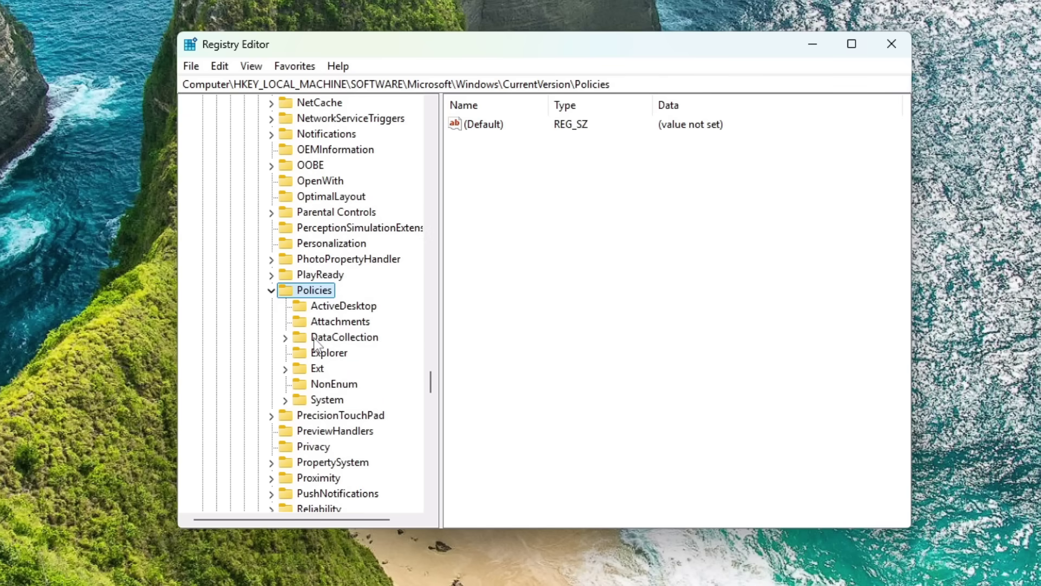
pyautogui.click(326, 352)
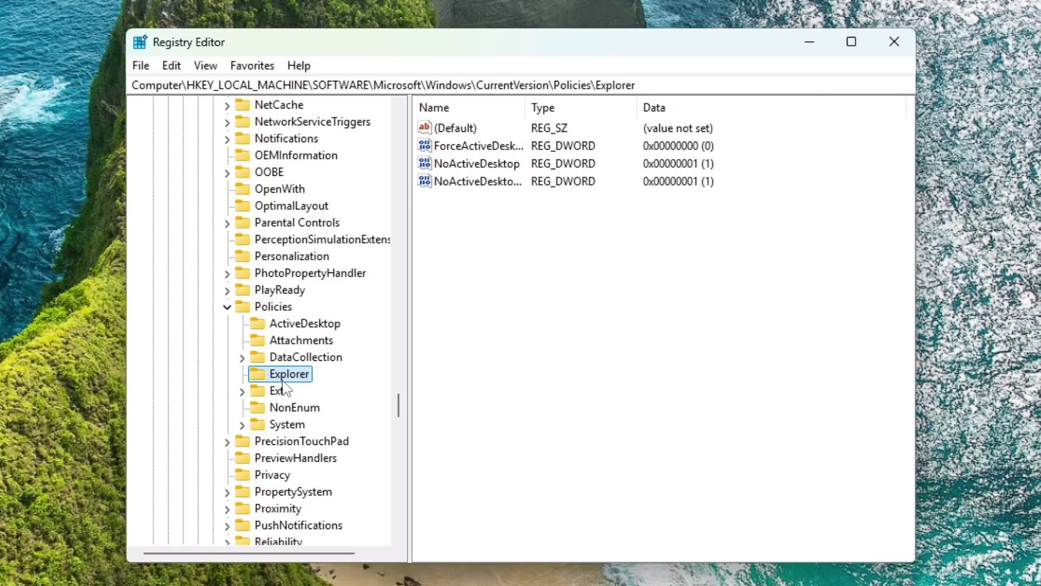
# Step: Create a new string value named SettingsPageVisibility in the Policies\Explorer key
pyautogui.rightClick(287, 376)
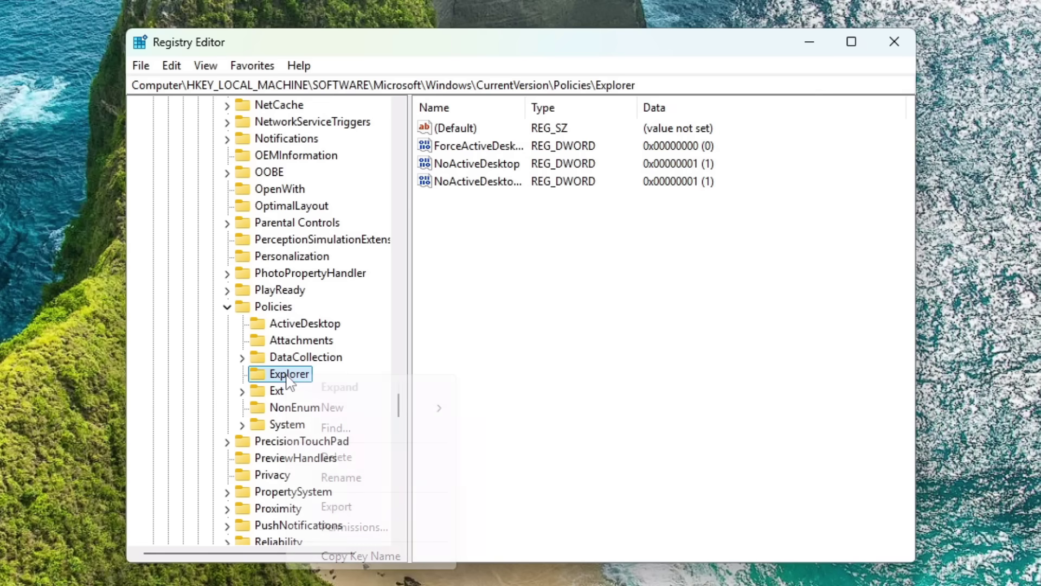
pyautogui.moveTo(321, 406)
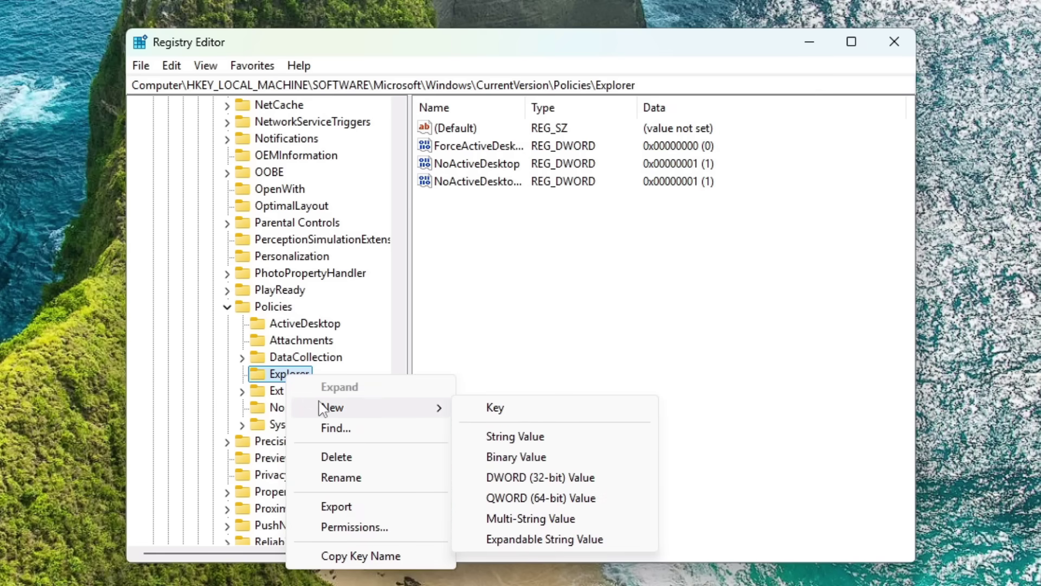
pyautogui.click(514, 437)
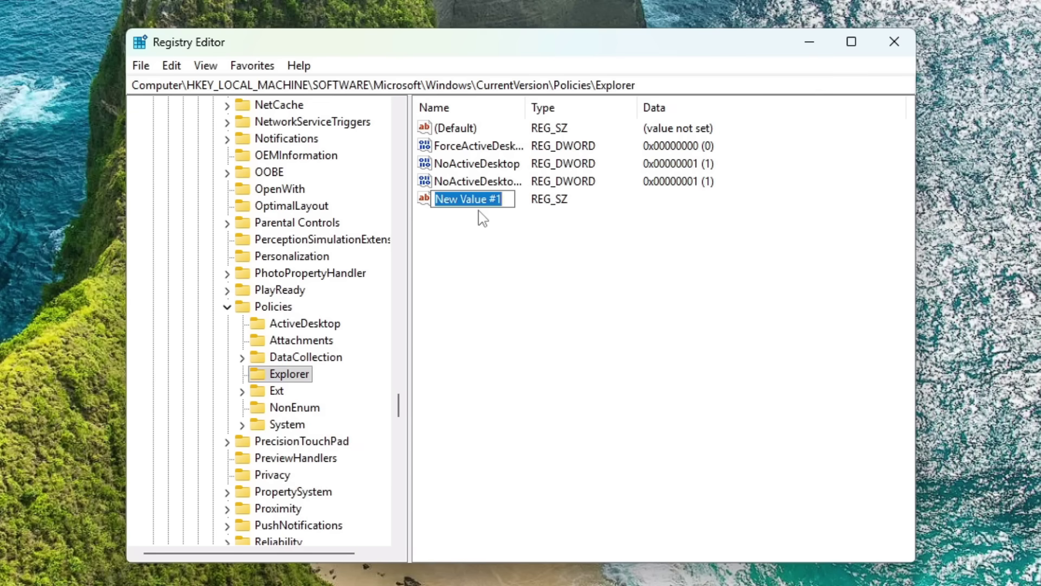
pyautogui.press('BackSpace')
pyautogui.write('S')
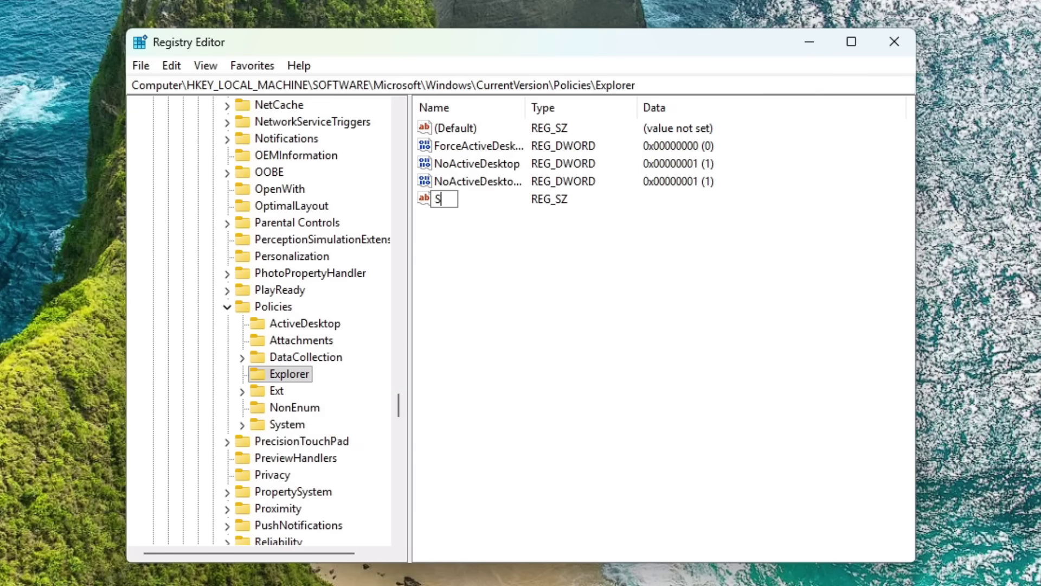
pyautogui.write('ettings')
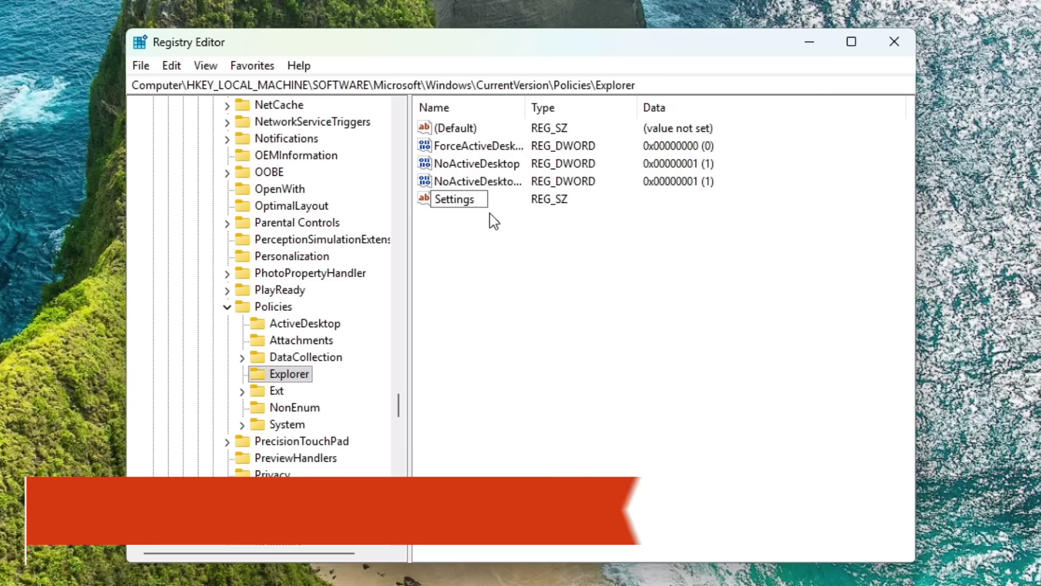
pyautogui.write('Pa')
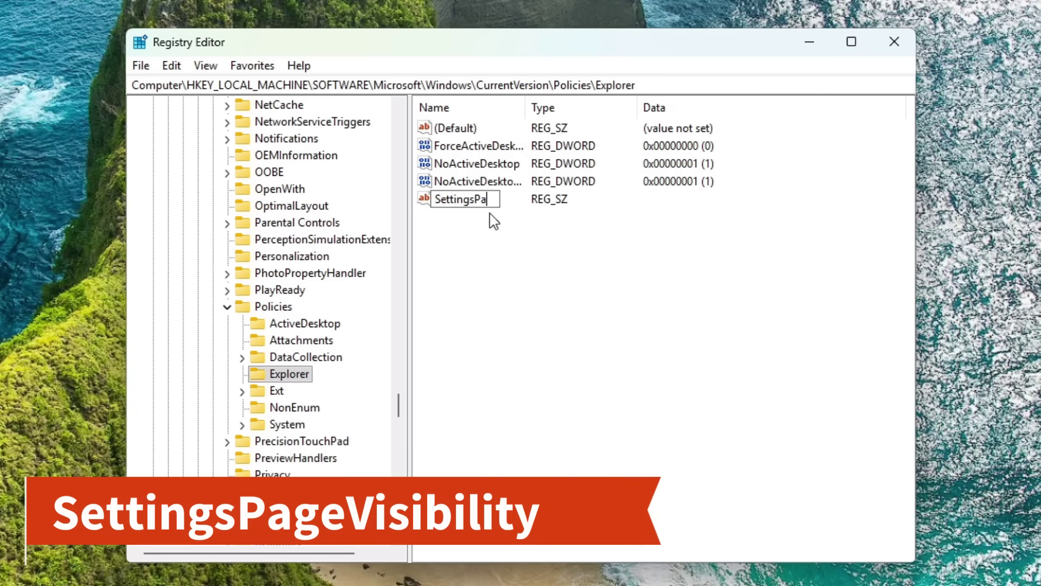
pyautogui.write('geVisibility')
pyautogui.press('Return')
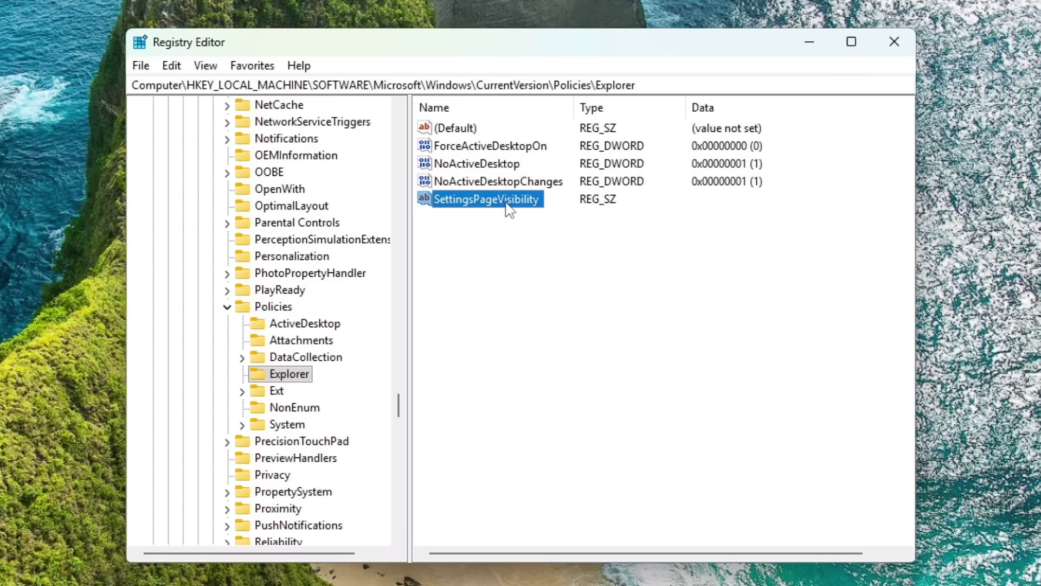
# Step: Set the value data of SettingsPageVisibility to hide:home
pyautogui.doubleClick(508, 202)
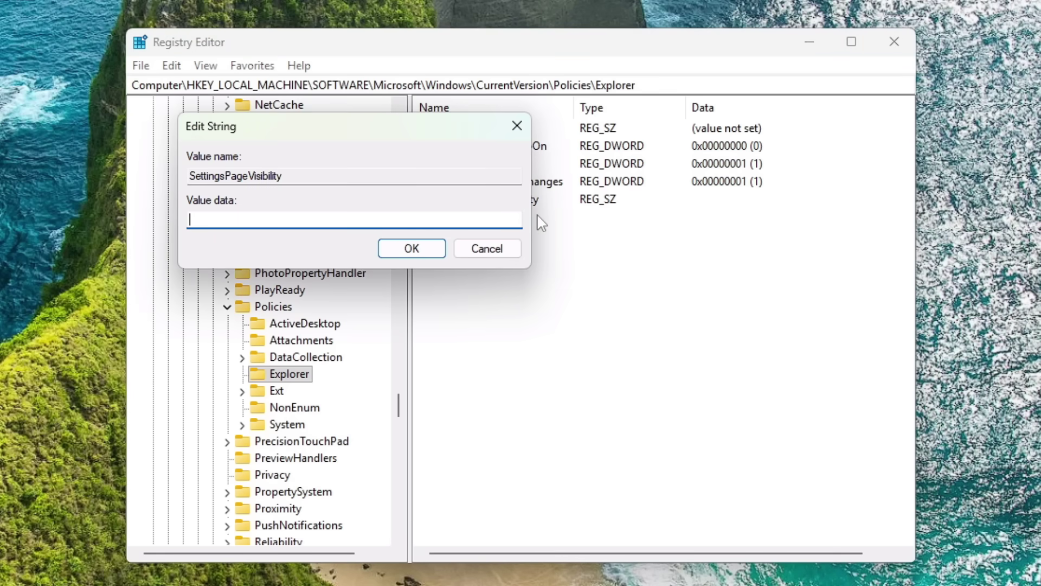
pyautogui.write('hide:home')
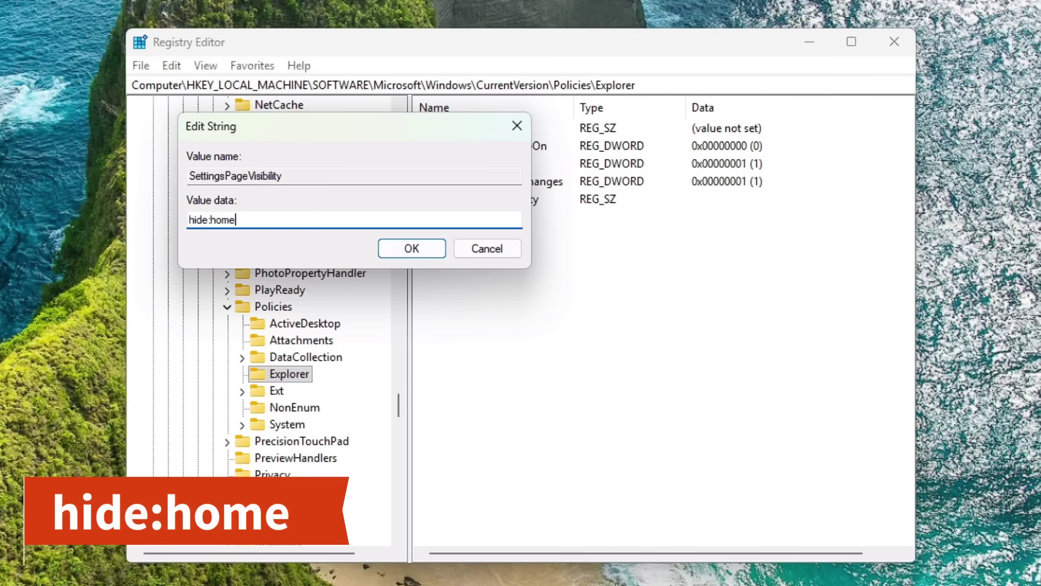
pyautogui.hotkey('ctrl', 'a')
pyautogui.click(255, 227)
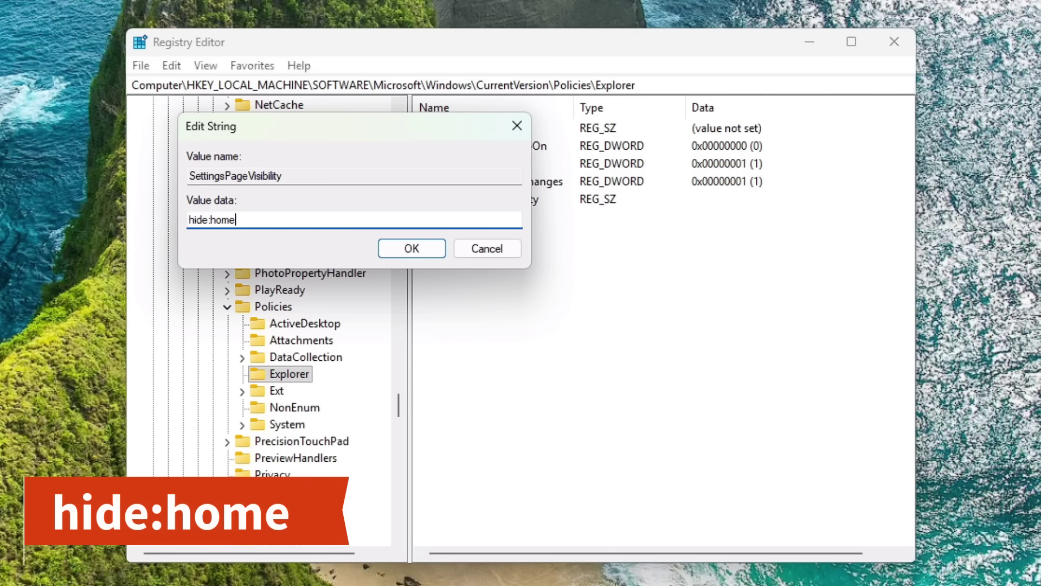
pyautogui.click(404, 249)
pyautogui.click(442, 274)
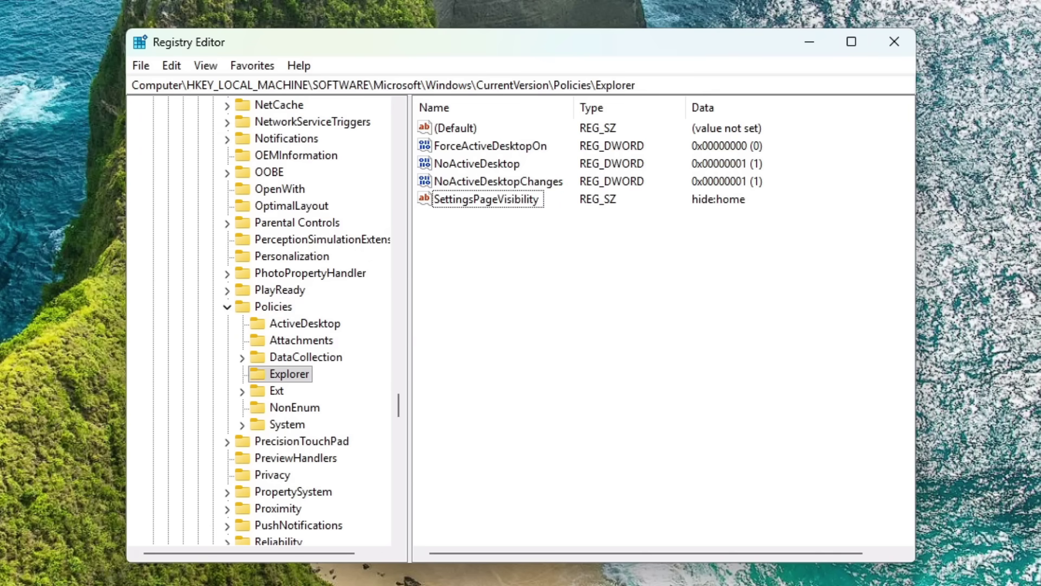
# Step: Switch to Task Manager and restart the Windows Explorer process, then return to Registry Editor
pyautogui.press('super')
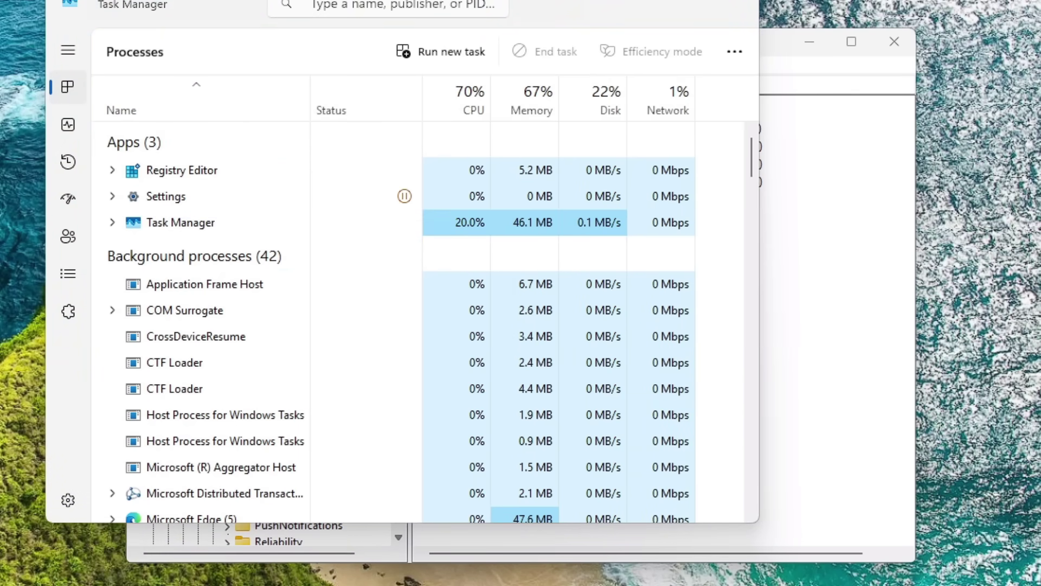
pyautogui.press('super+e')
pyautogui.hotkey('alt', 'Tab')
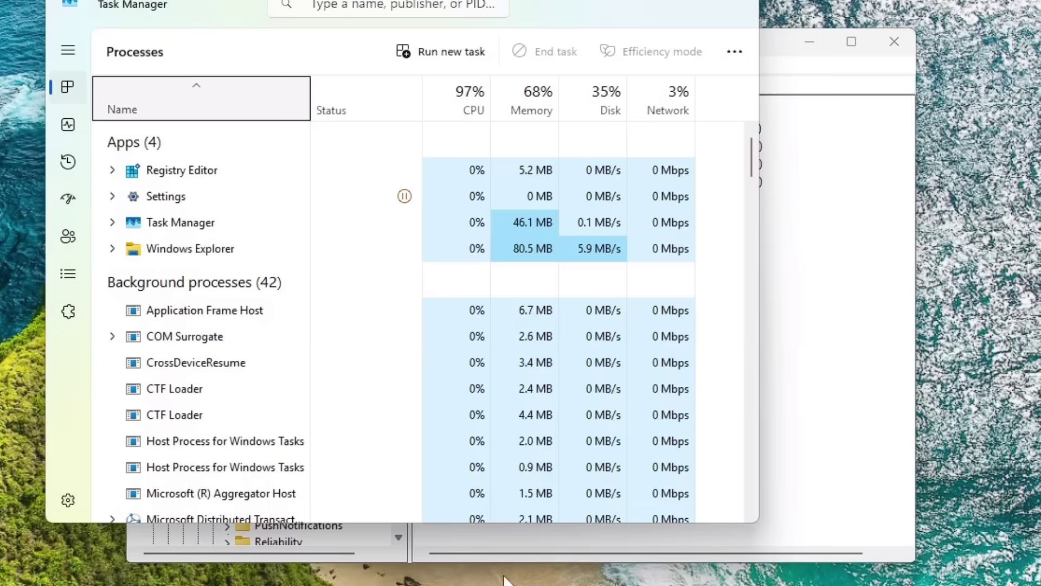
pyautogui.click(200, 250)
pyautogui.rightClick(199, 251)
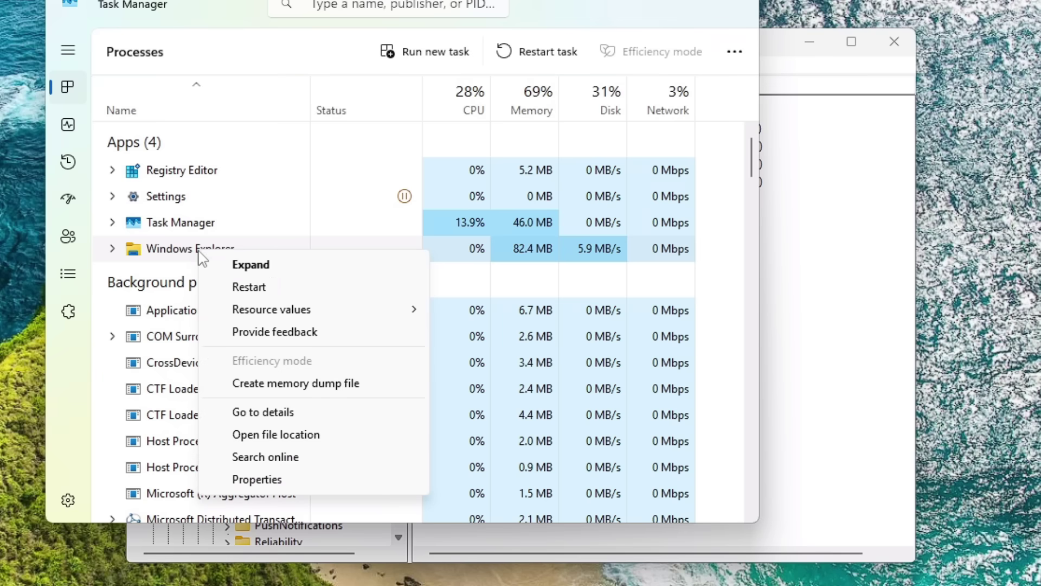
pyautogui.click(241, 287)
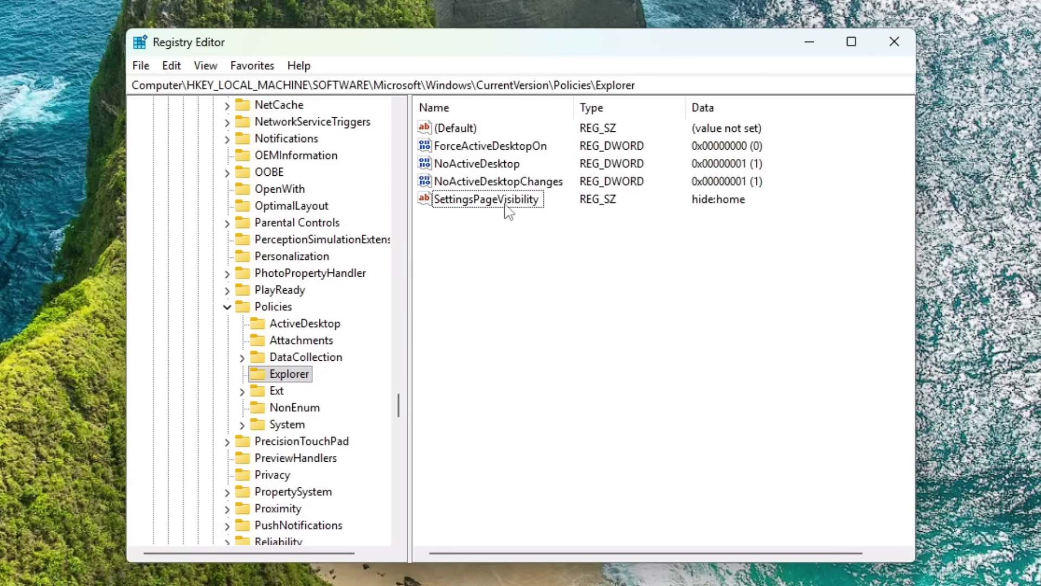
pyautogui.click(506, 204)
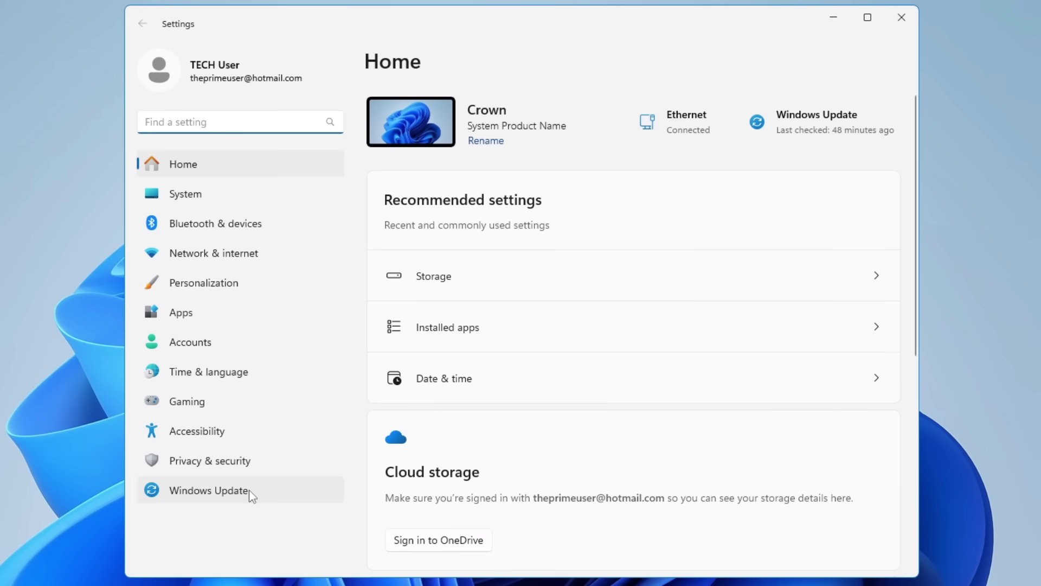
# Step: In Settings, view the Windows Update page and check for updates
pyautogui.click(249, 491)
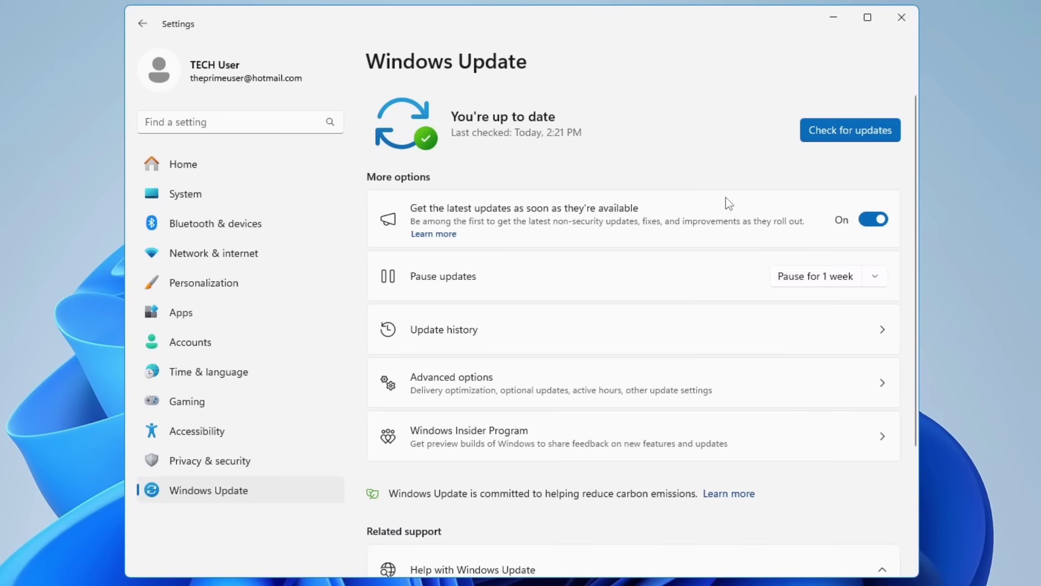
pyautogui.click(835, 138)
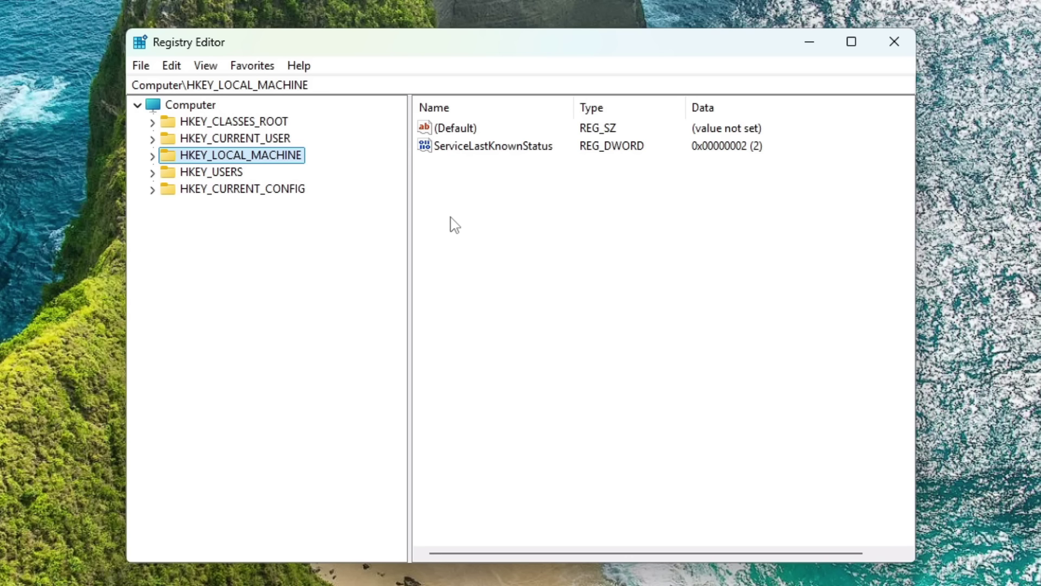
# Step: In Registry Editor, expand the key tree down to HKEY_LOCAL_MACHINE\SOFTWARE\Policies
pyautogui.doubleClick(231, 157)
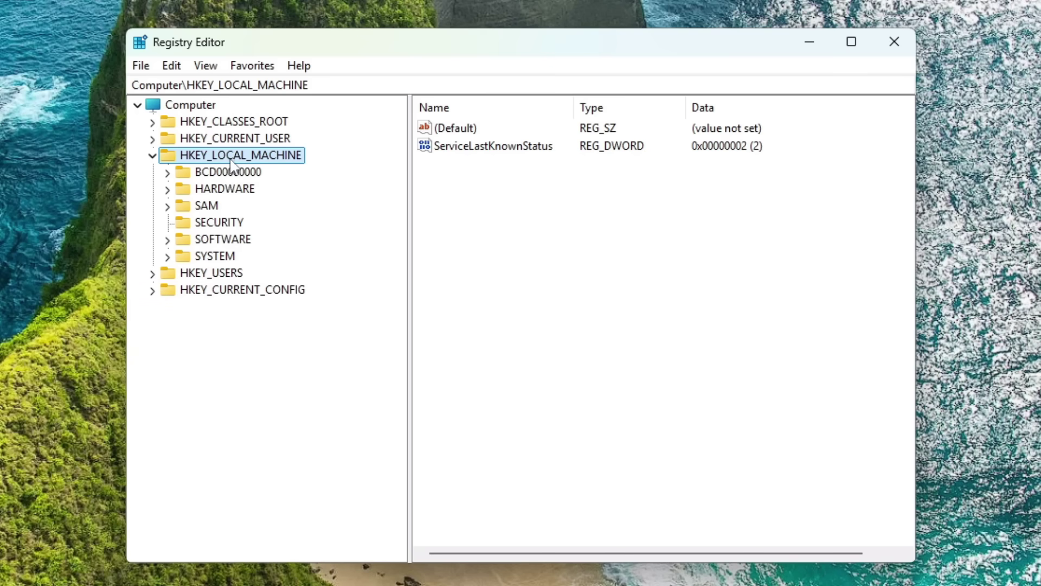
pyautogui.doubleClick(224, 237)
pyautogui.doubleClick(235, 206)
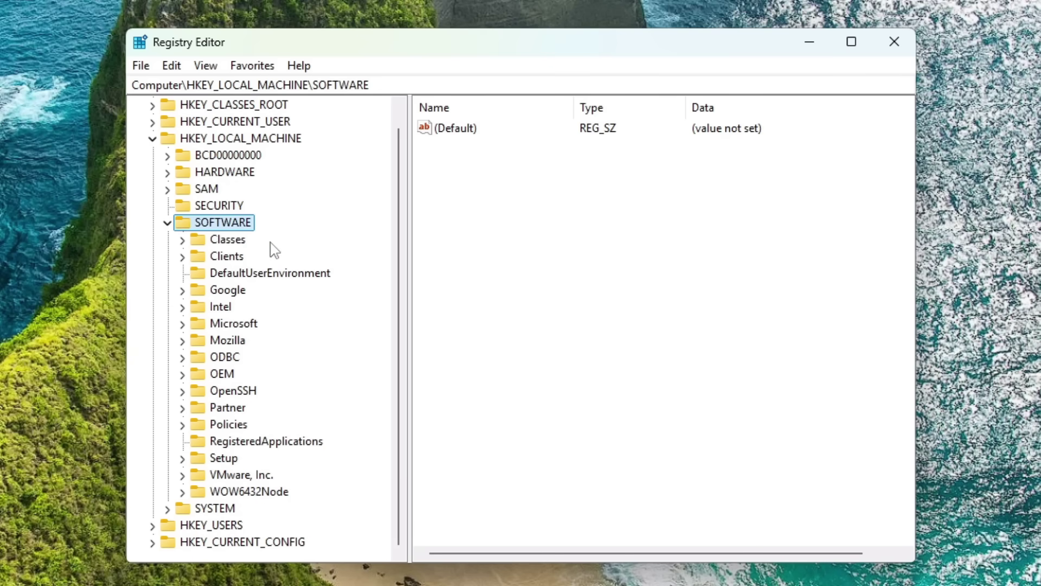
pyautogui.click(233, 426)
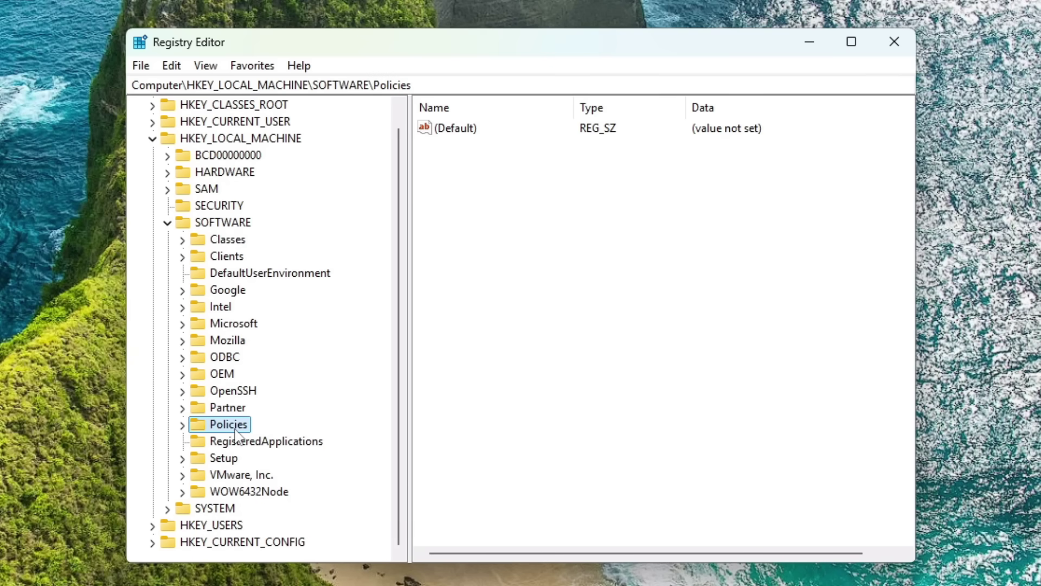
pyautogui.doubleClick(237, 428)
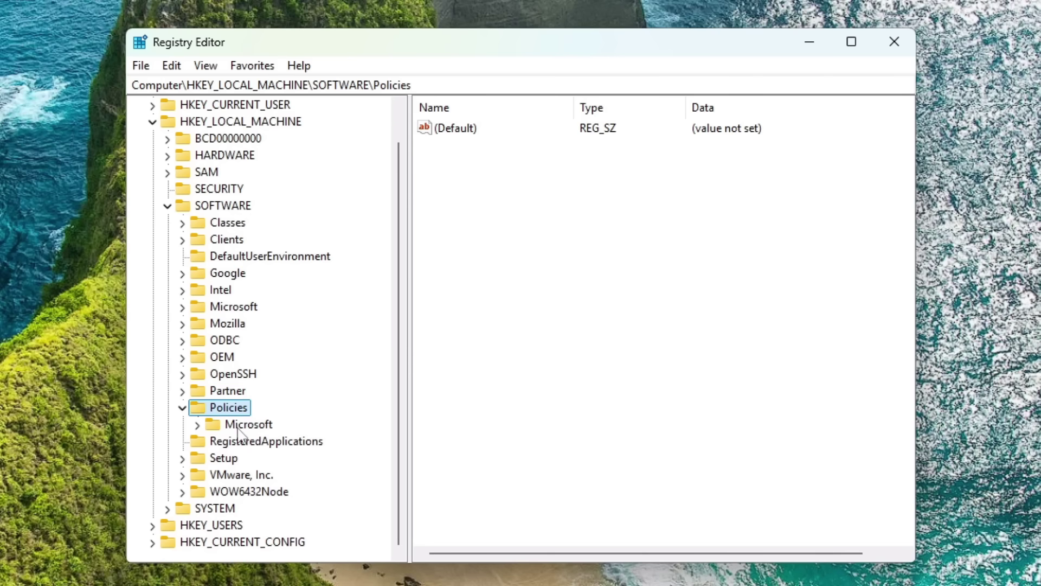
# Step: Expand the Microsoft key under Policies and its Windows subkey
pyautogui.click(245, 428)
pyautogui.doubleClick(262, 426)
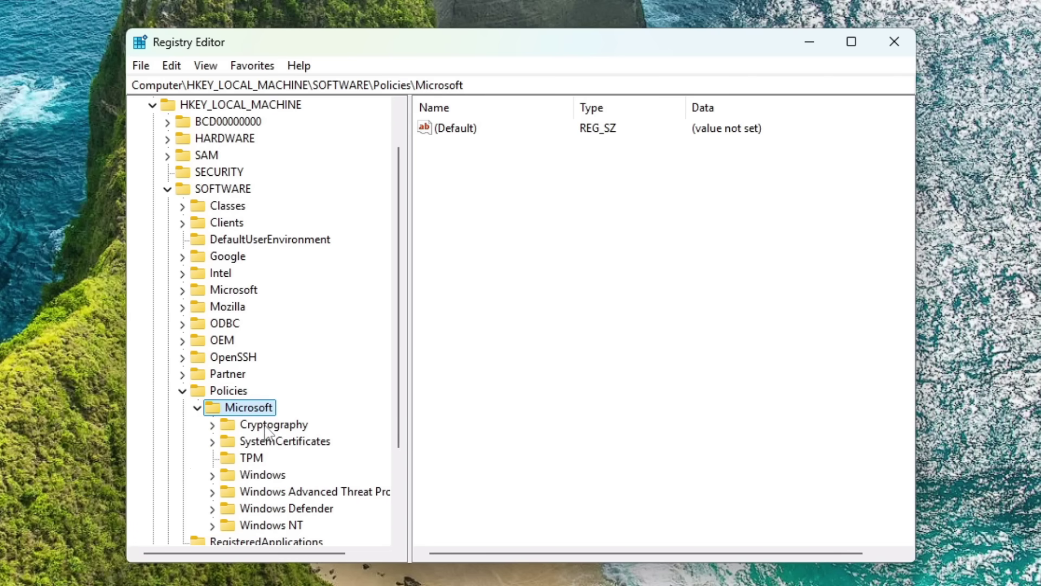
pyautogui.scroll(-3, 269, 434)
pyautogui.click(263, 374)
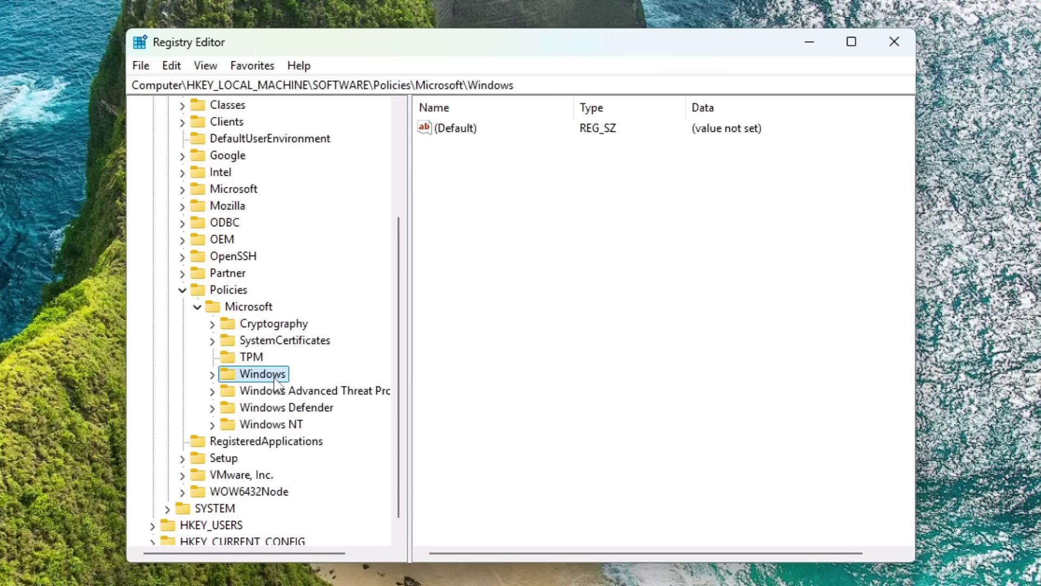
pyautogui.doubleClick(263, 374)
pyautogui.scroll(-1, 269, 189)
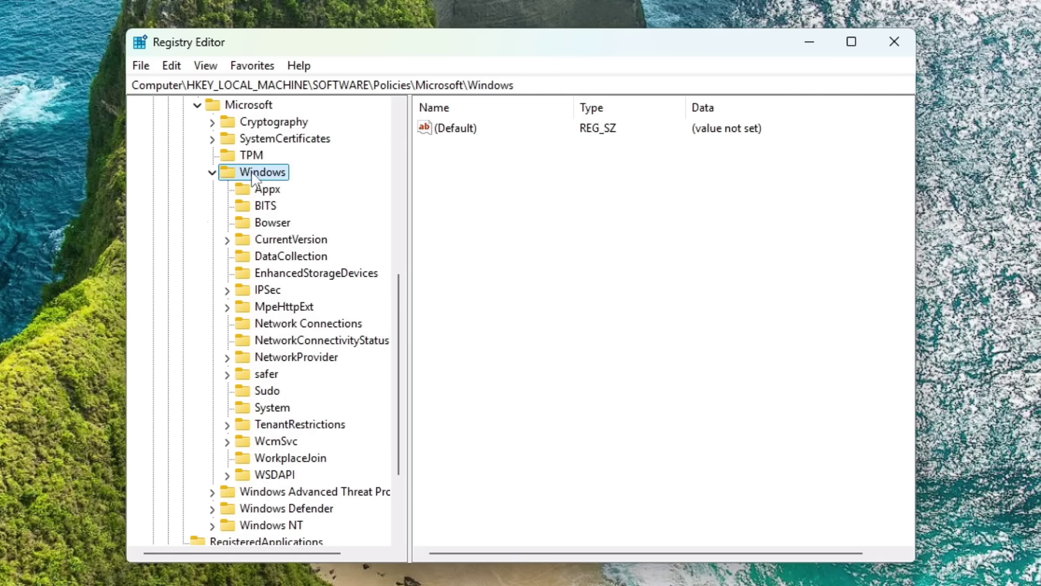
# Step: Create a new key named WindowsUpdate under Policies\Microsoft\Windows
pyautogui.rightClick(262, 173)
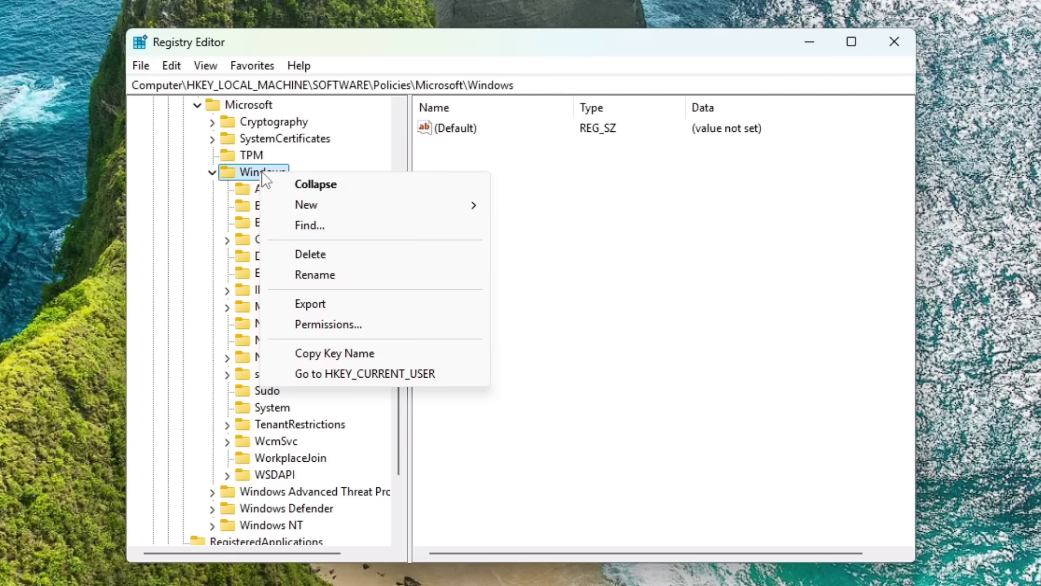
pyautogui.moveTo(297, 208)
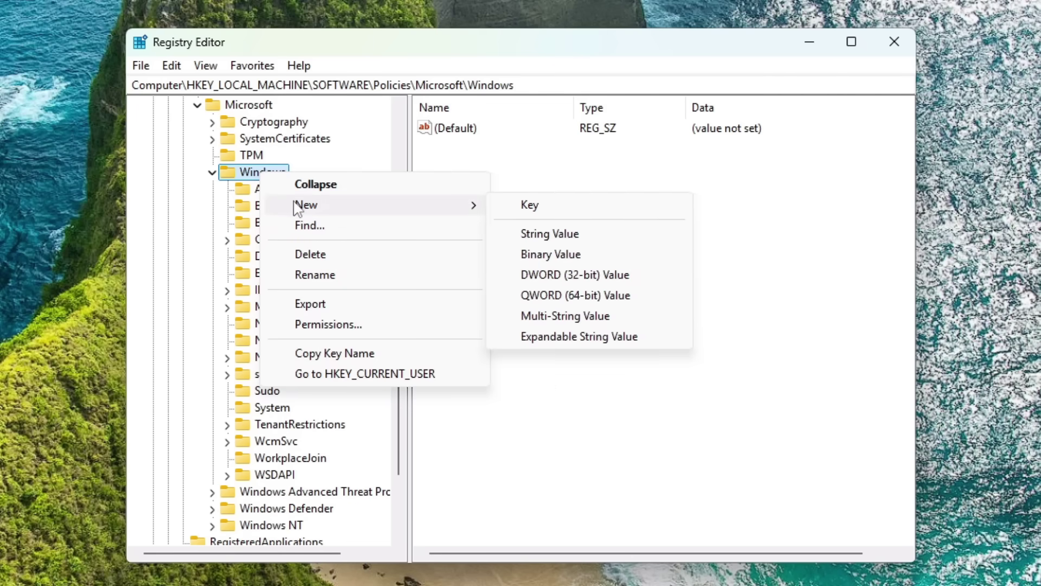
pyautogui.click(530, 205)
pyautogui.write('W')
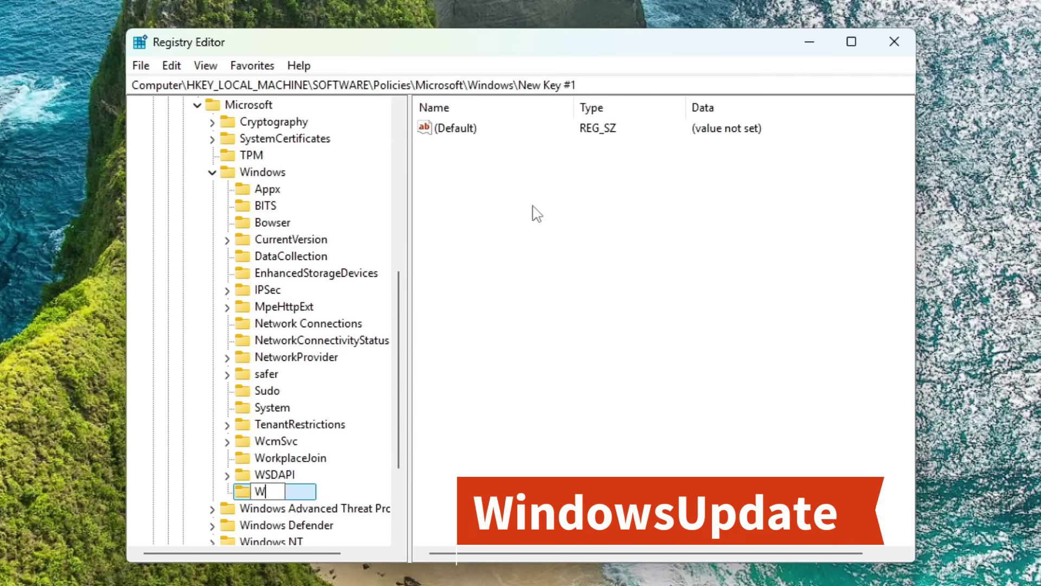
pyautogui.write('indows')
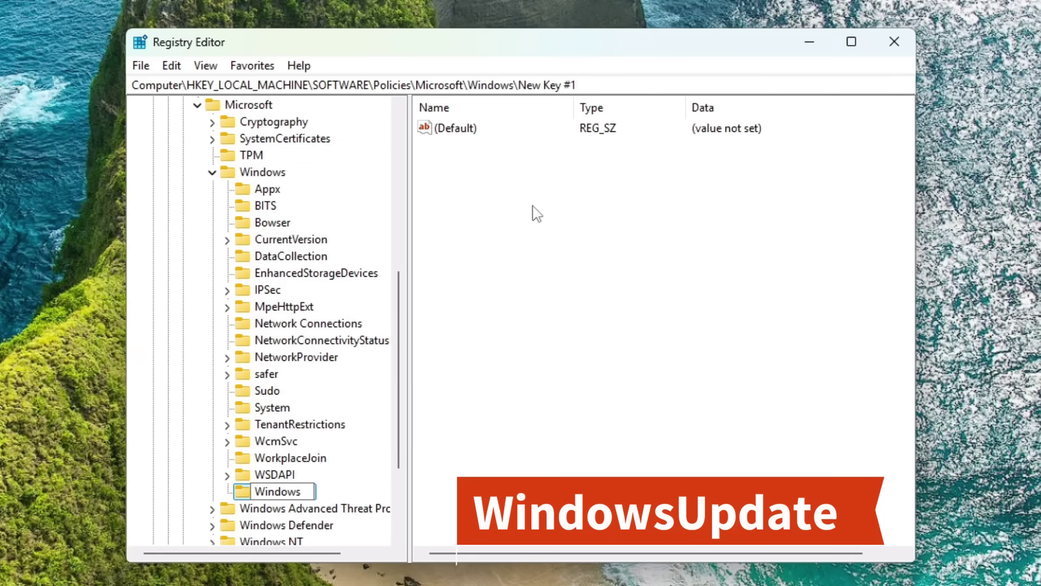
pyautogui.write('UPdate')
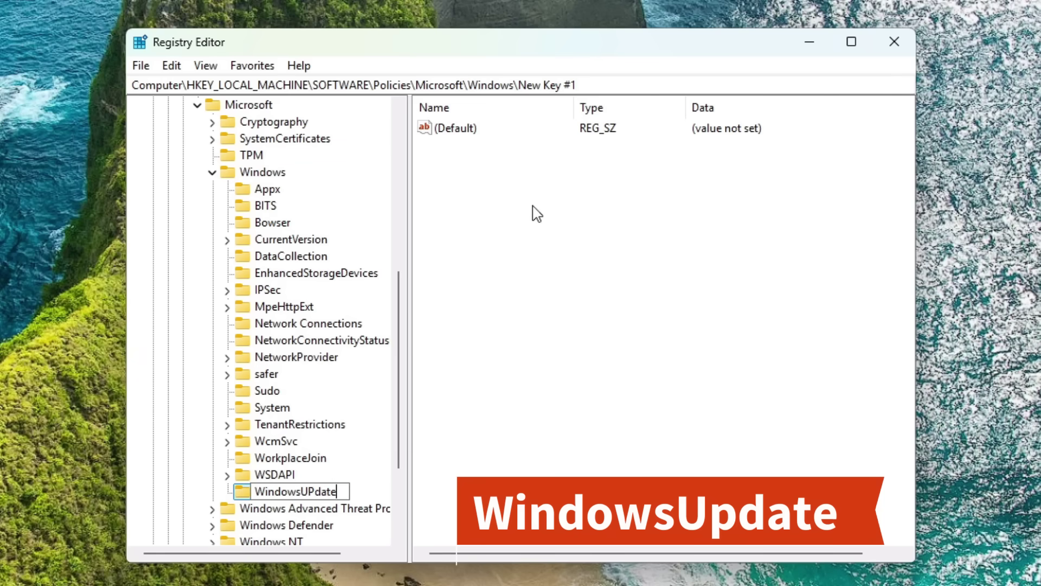
pyautogui.press('BackSpace')
pyautogui.press('BackSpace')
pyautogui.press('BackSpace')
pyautogui.press('BackSpace')
pyautogui.press('BackSpace')
pyautogui.write('pdate')
pyautogui.press('Return')
# Step: Create a new key named AU under the WindowsUpdate key
pyautogui.scroll(-3, 286, 355)
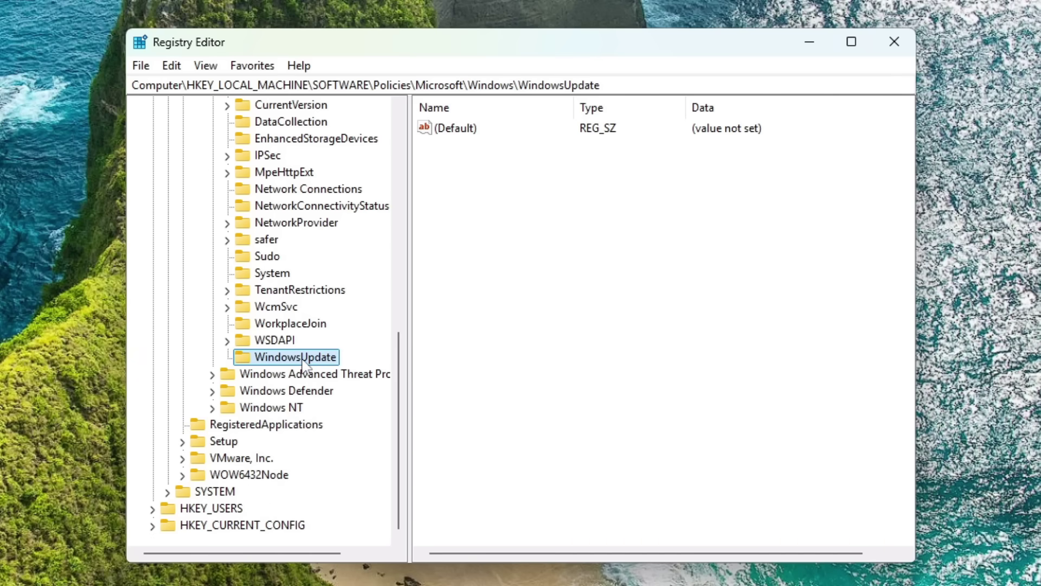
pyautogui.rightClick(296, 356)
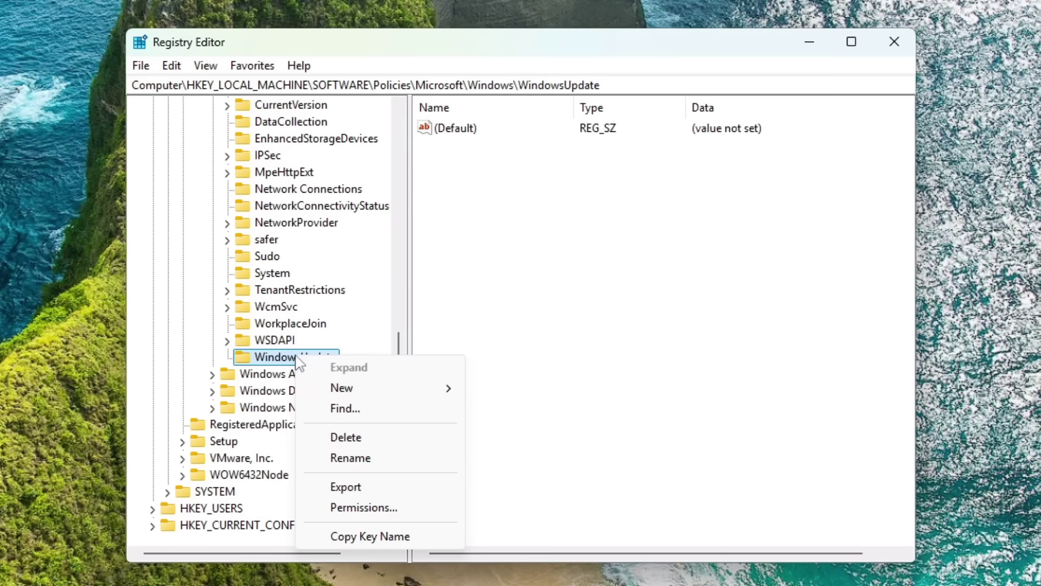
pyautogui.moveTo(332, 390)
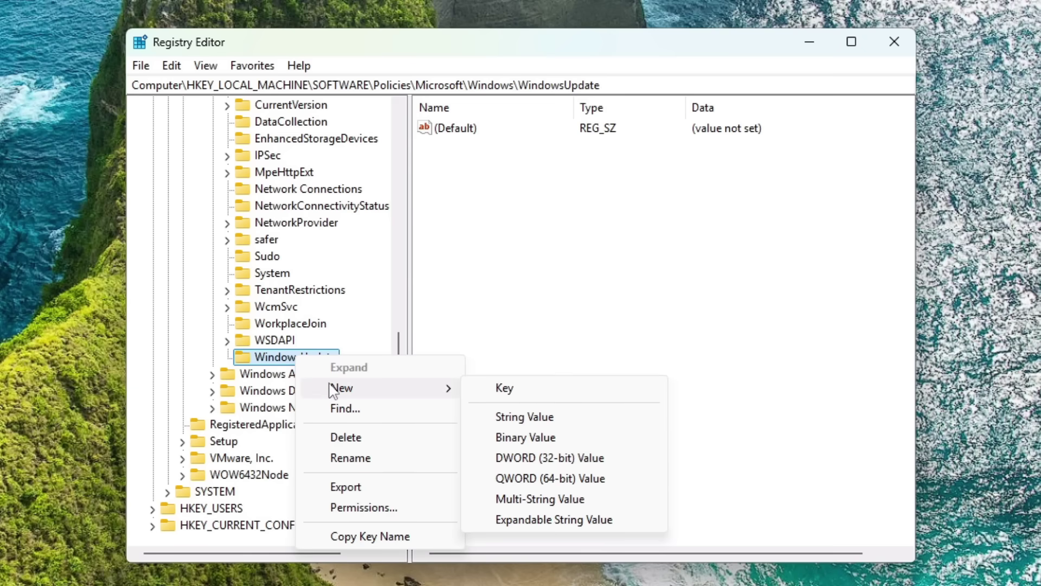
pyautogui.click(510, 391)
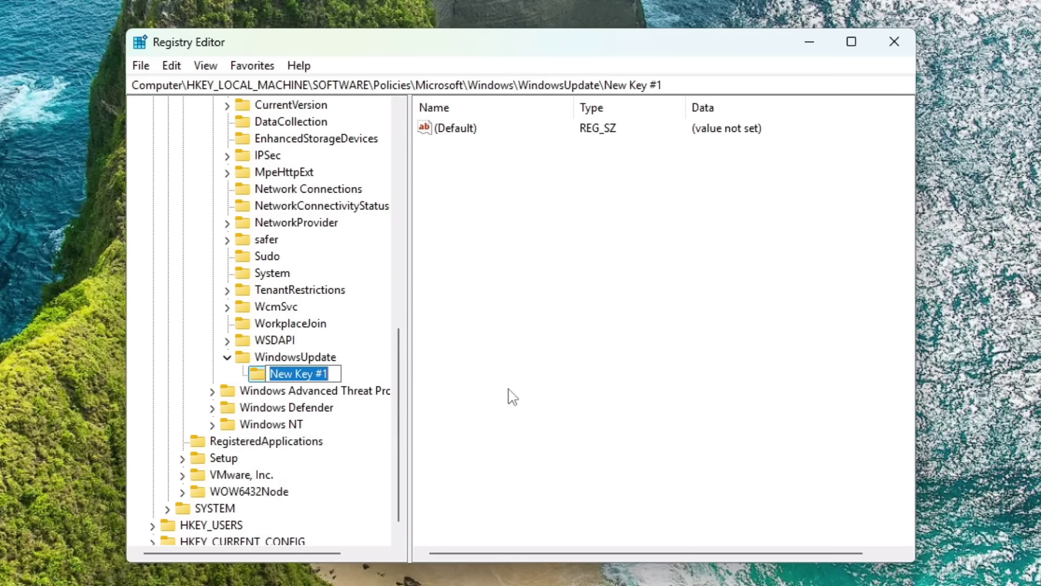
pyautogui.write('AU')
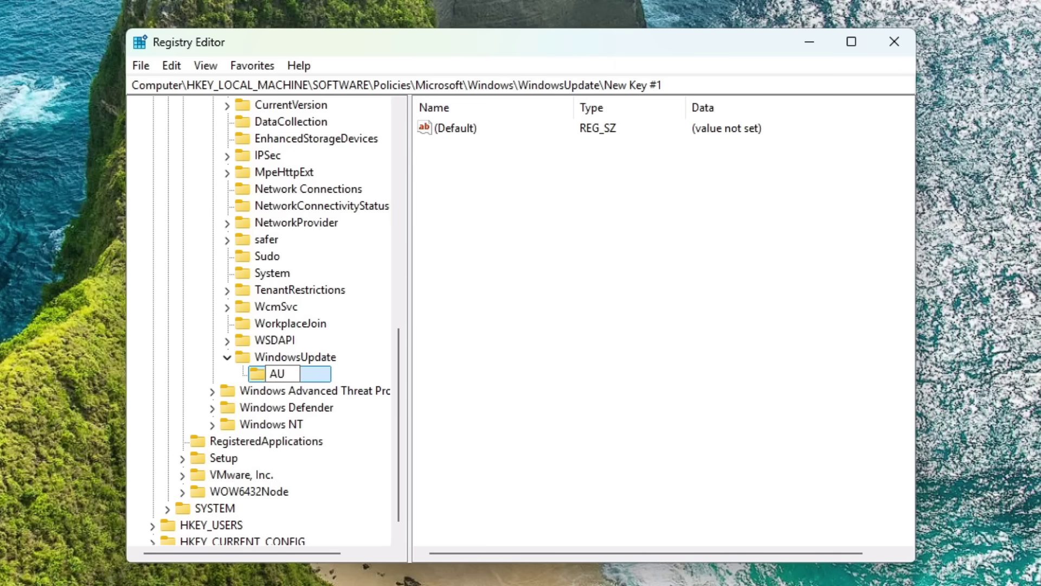
pyautogui.click(509, 395)
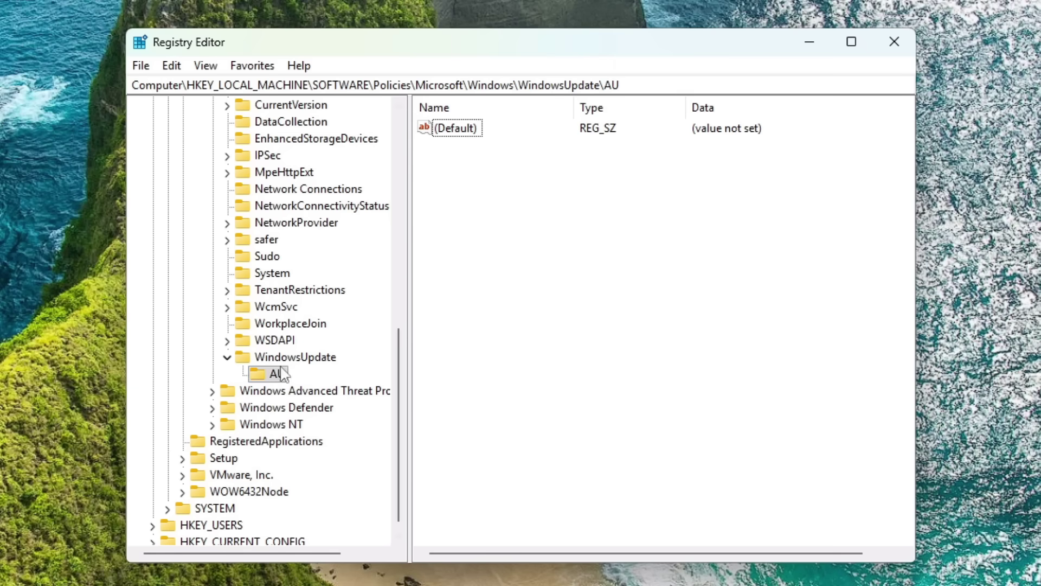
# Step: Create a DWORD (32-bit) value named NoAutoUpdate in the AU key
pyautogui.scroll(2, 284, 250)
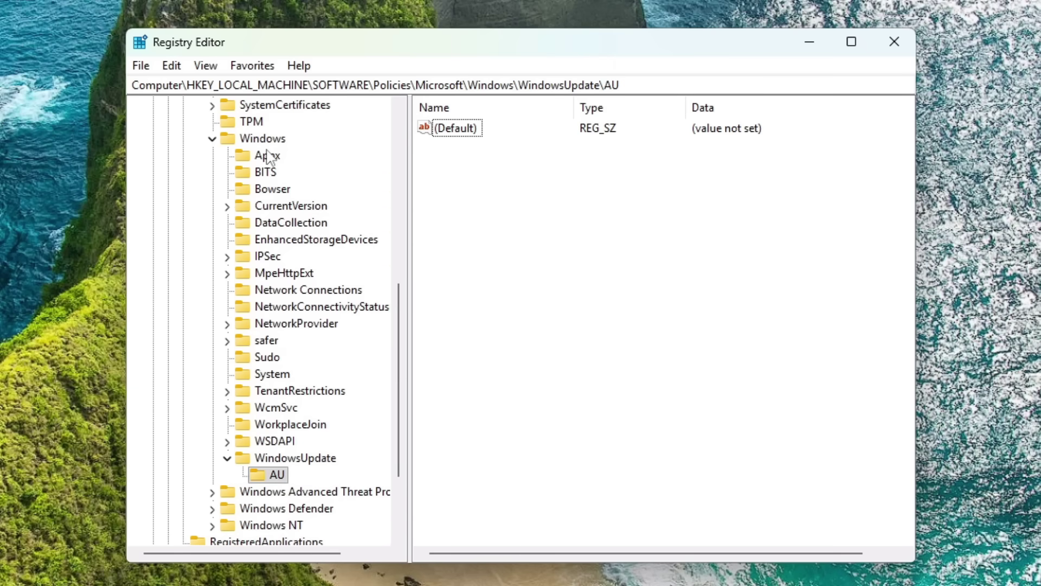
pyautogui.scroll(-2, 282, 233)
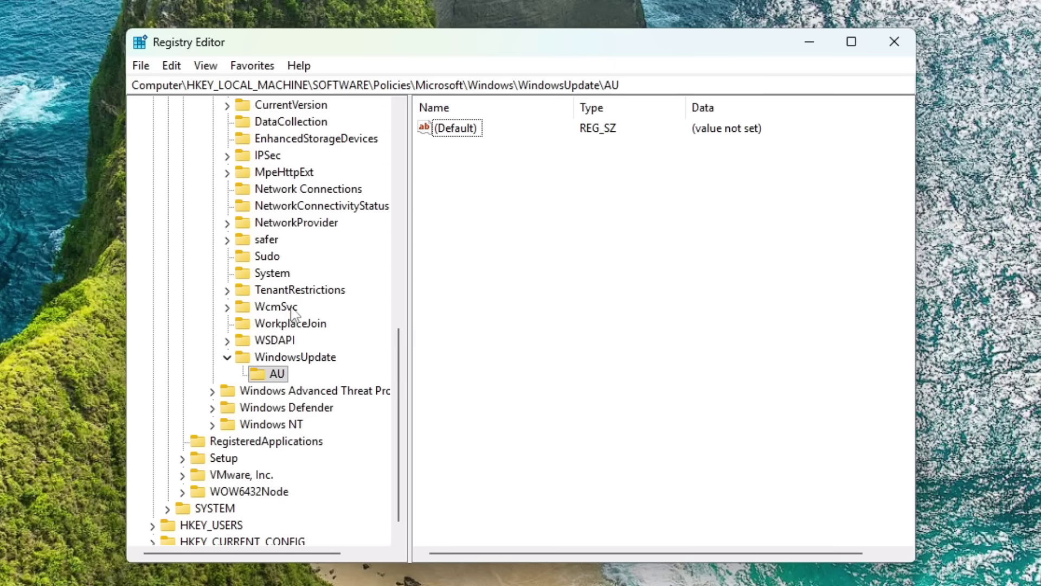
pyautogui.click(278, 378)
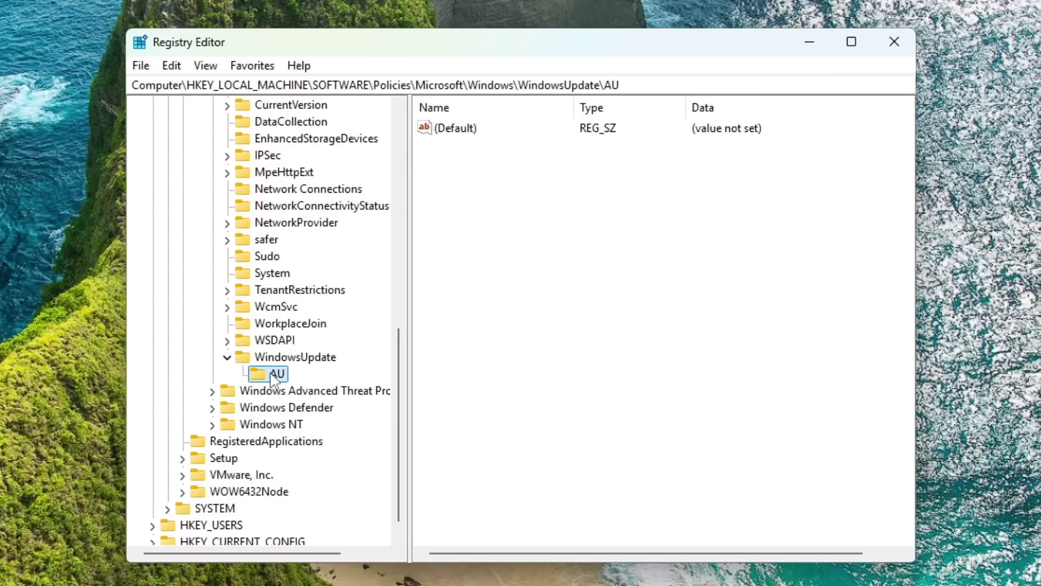
pyautogui.rightClick(271, 374)
pyautogui.moveTo(313, 407)
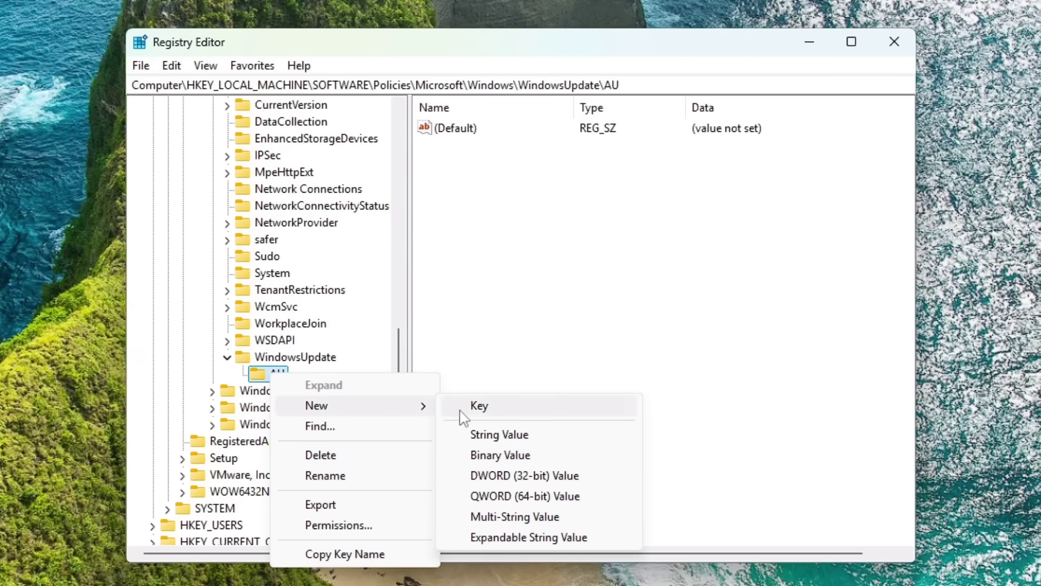
pyautogui.click(529, 480)
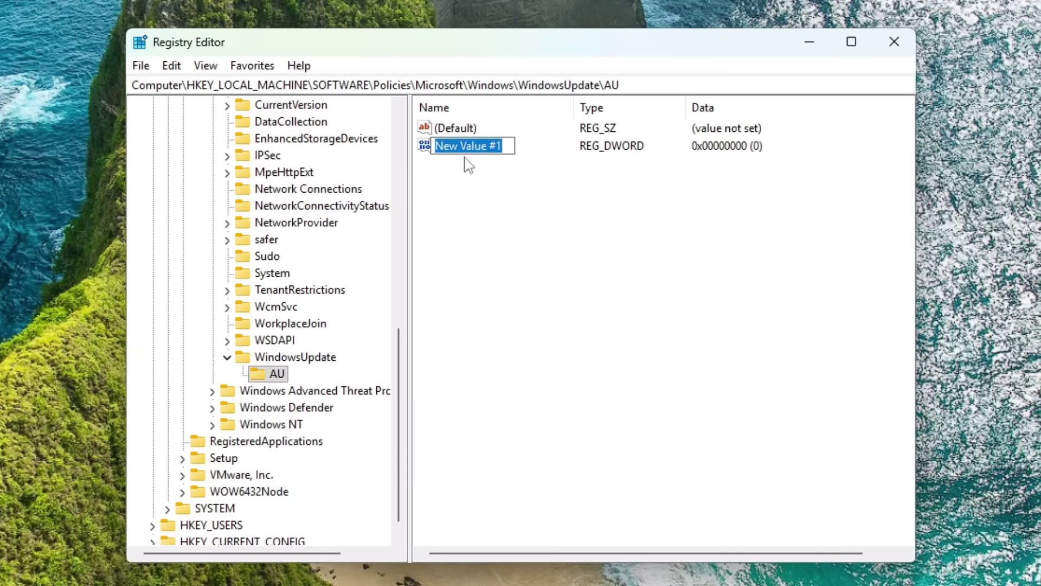
pyautogui.write('NoA')
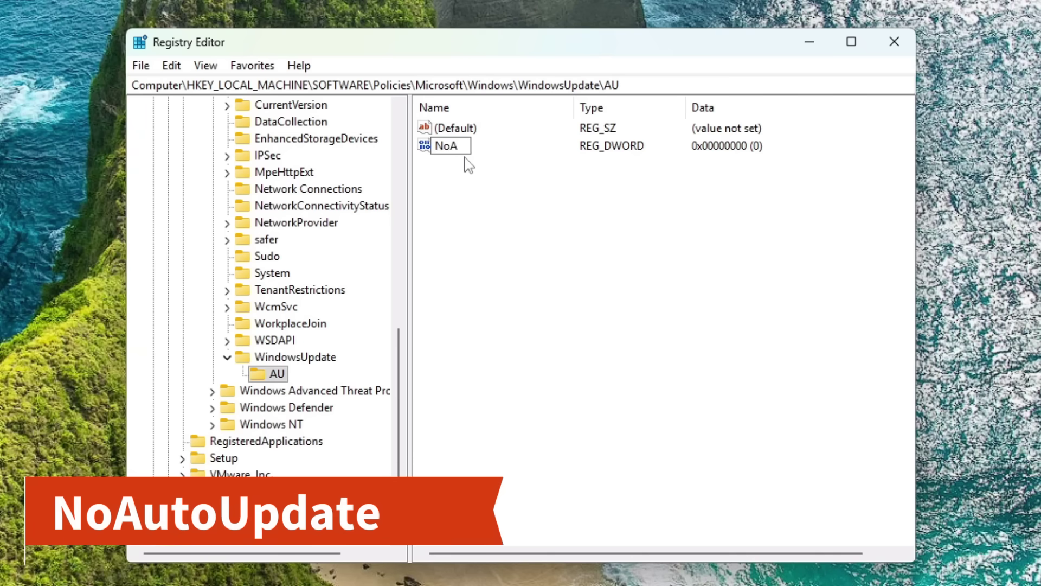
pyautogui.write('utoUpdate')
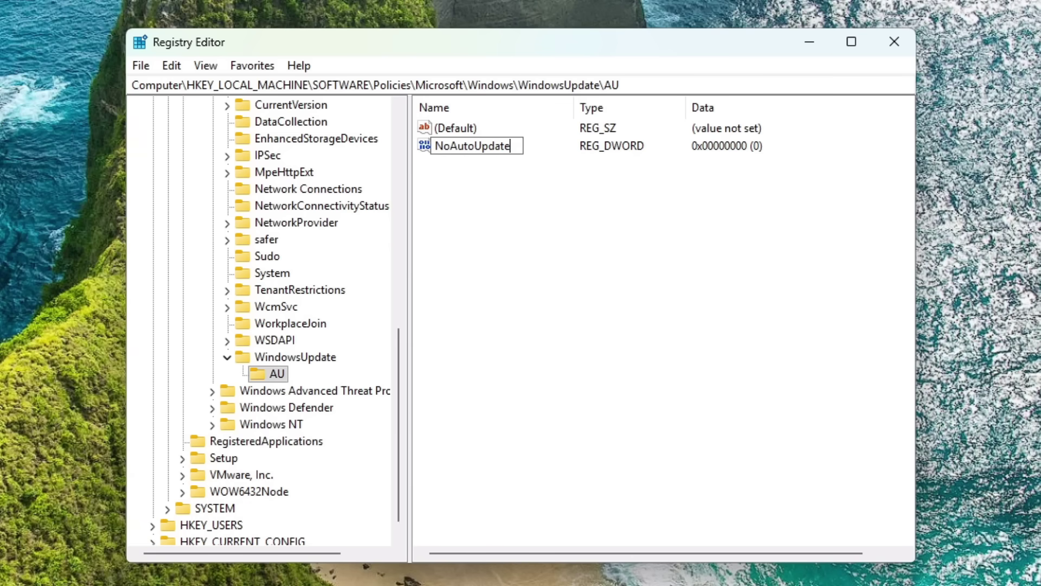
pyautogui.press('Return')
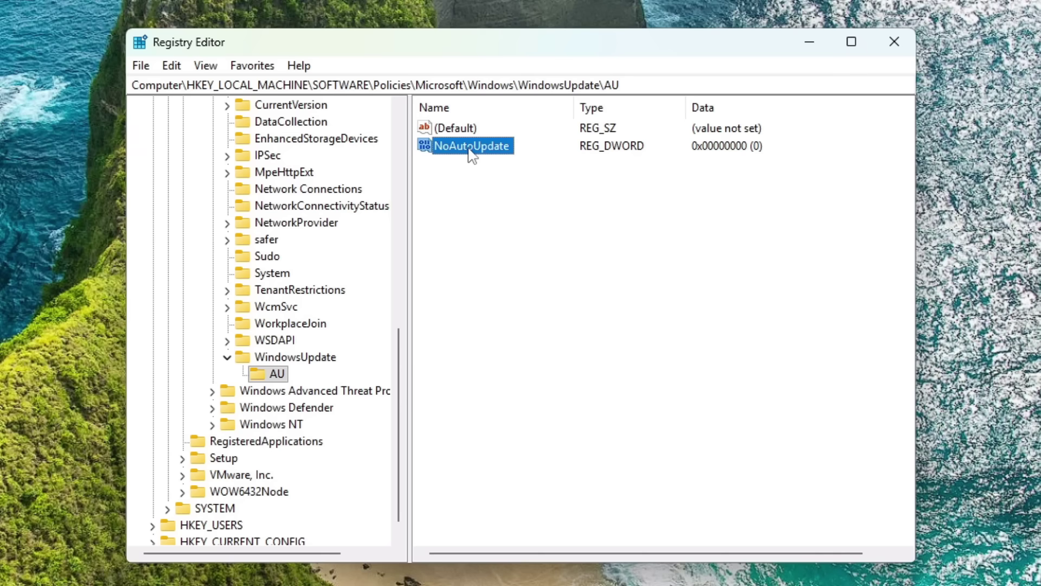
# Step: Set the NoAutoUpdate value data to 1
pyautogui.doubleClick(470, 146)
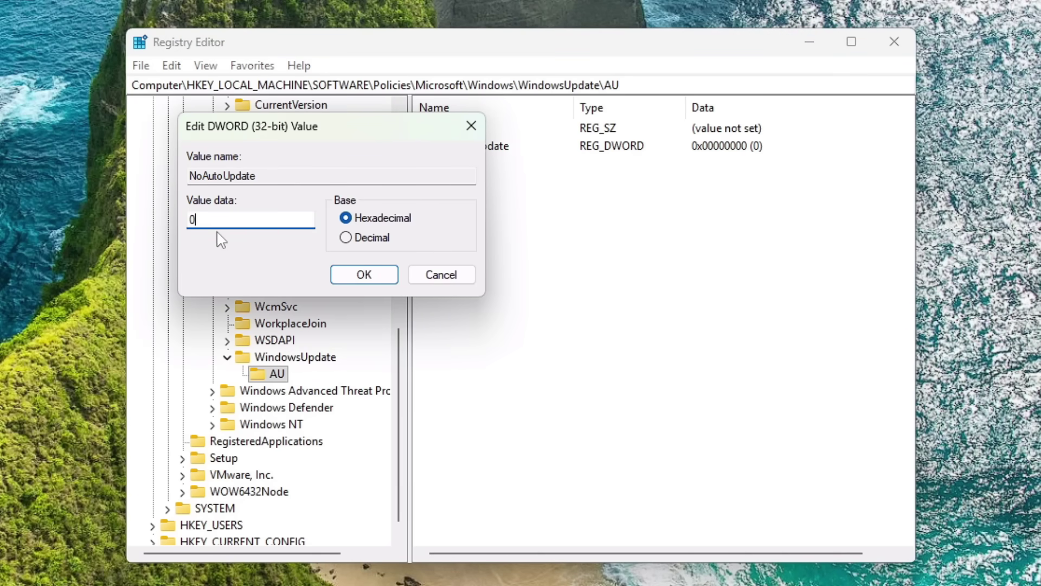
pyautogui.press('BackSpace')
pyautogui.write('1')
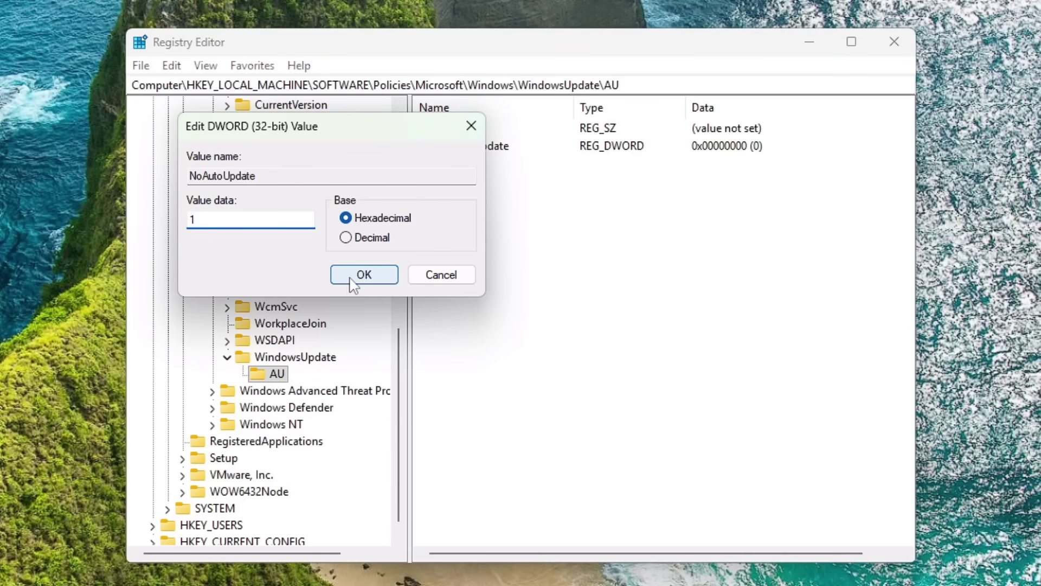
pyautogui.click(354, 282)
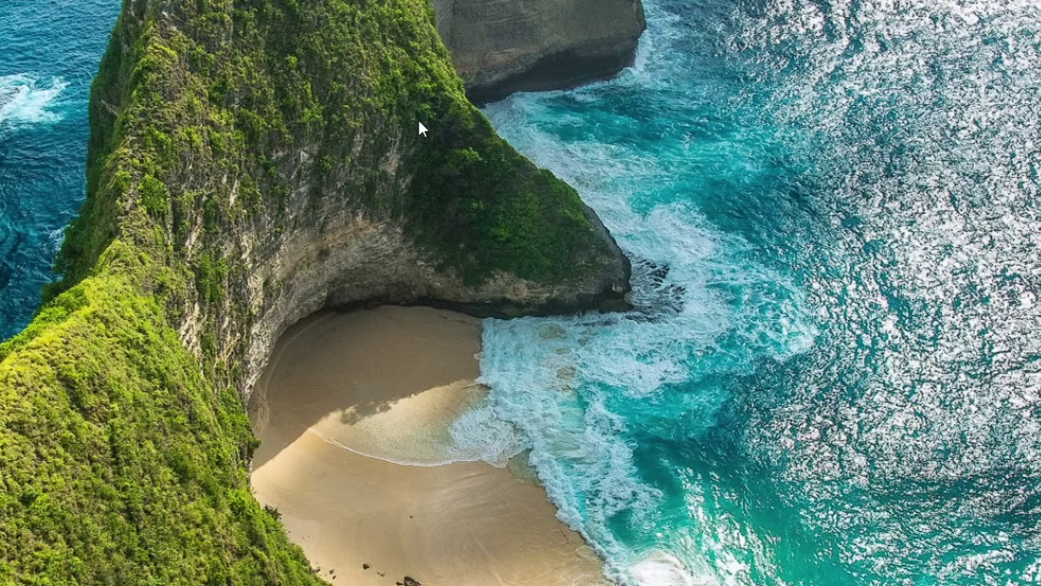
# Step: On the desktop, examine how quickly the context menu's Sort by, New and View submenus open
pyautogui.rightClick(419, 123)
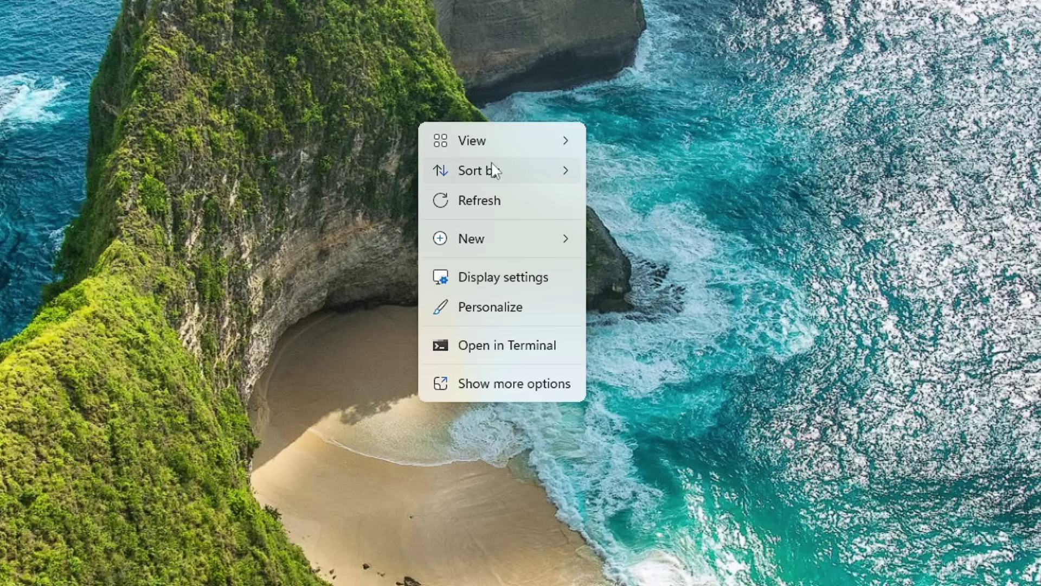
pyautogui.moveTo(493, 168)
pyautogui.moveTo(500, 142)
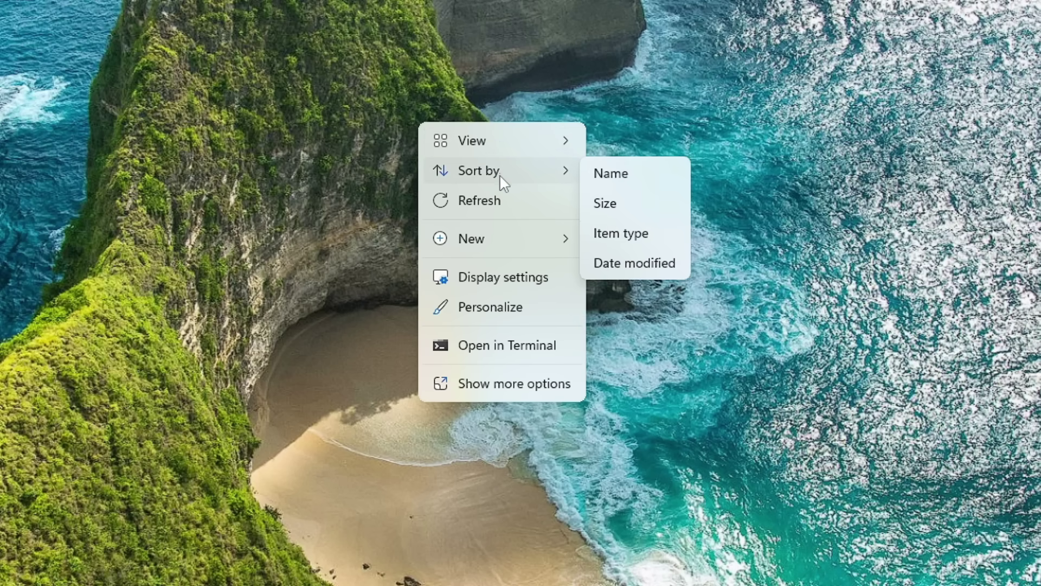
pyautogui.moveTo(492, 239)
pyautogui.moveTo(556, 150)
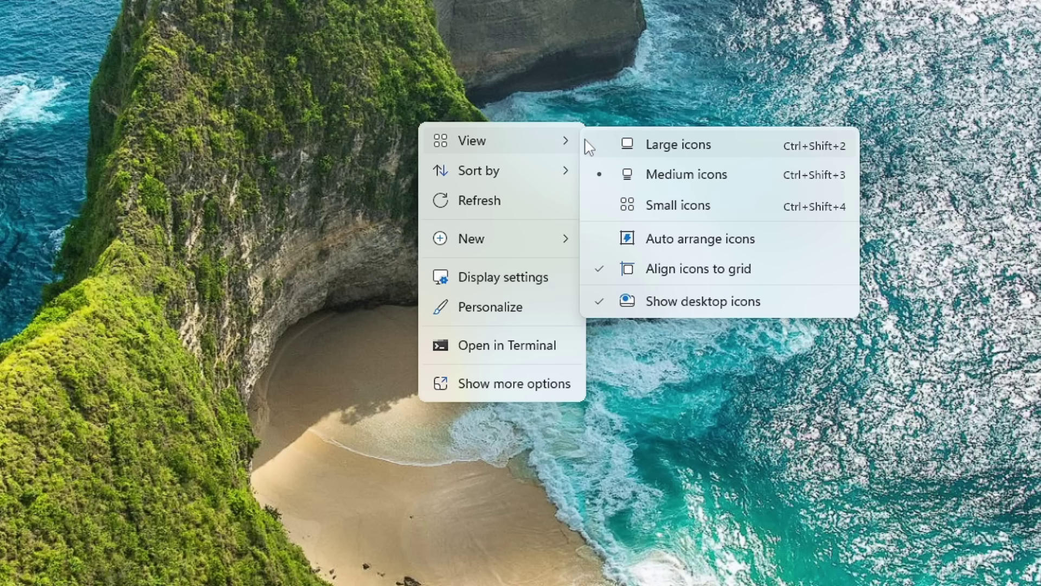
pyautogui.click(819, 537)
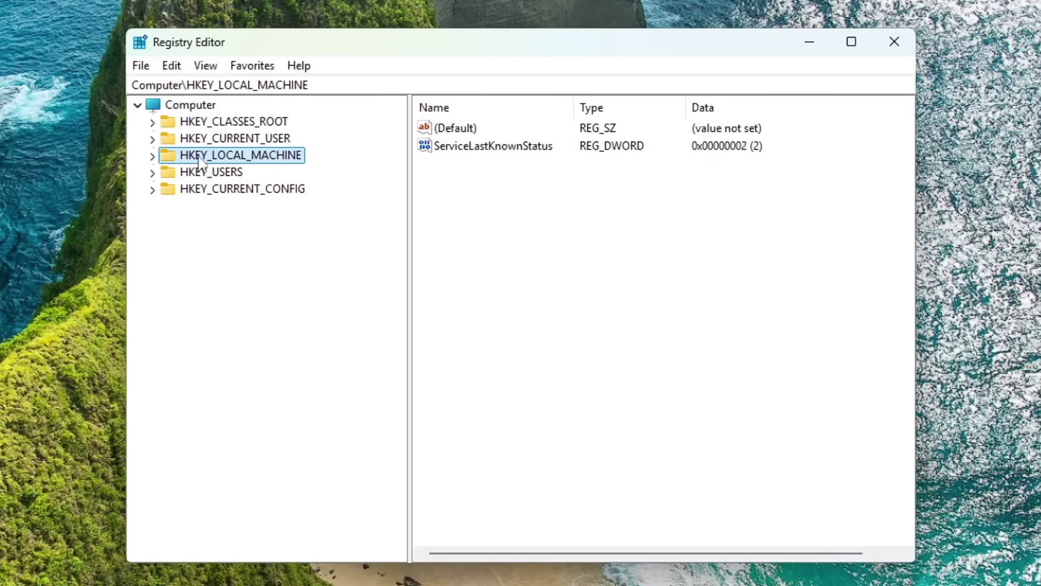
# Step: In Registry Editor, open the key HKEY_CURRENT_USER\Control Panel\Desktop
pyautogui.click(235, 140)
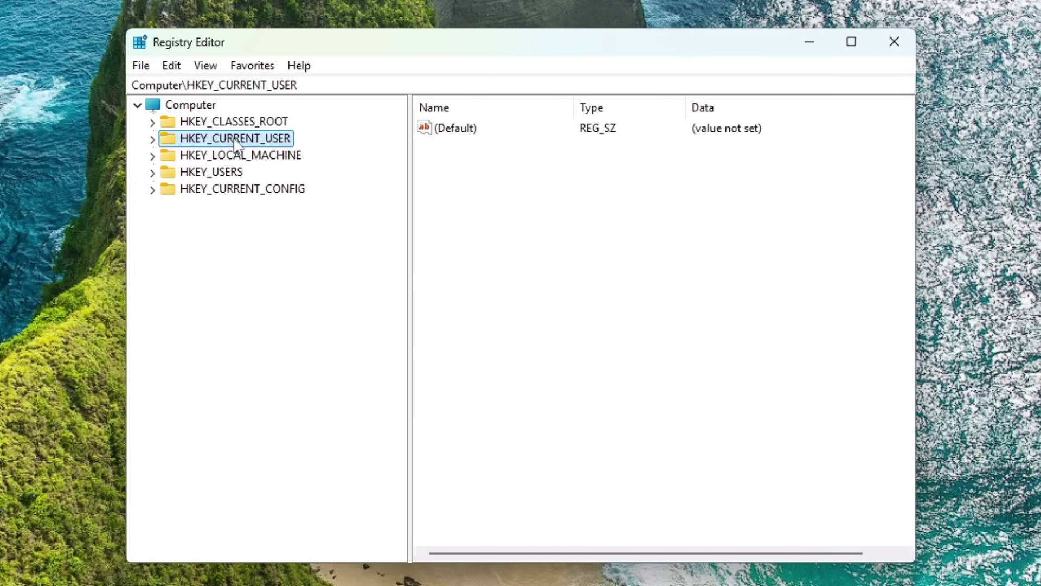
pyautogui.doubleClick(235, 140)
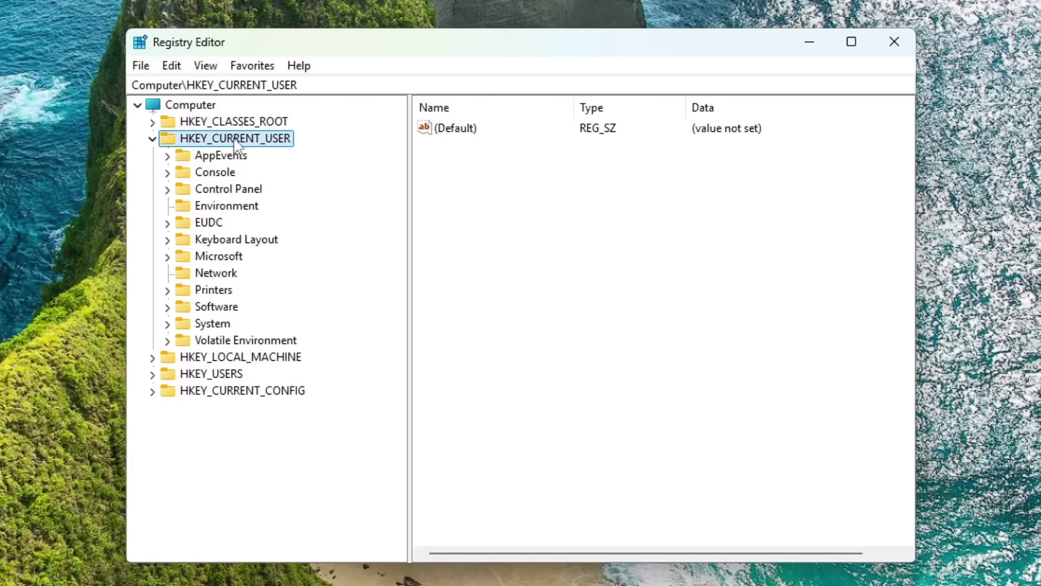
pyautogui.click(229, 192)
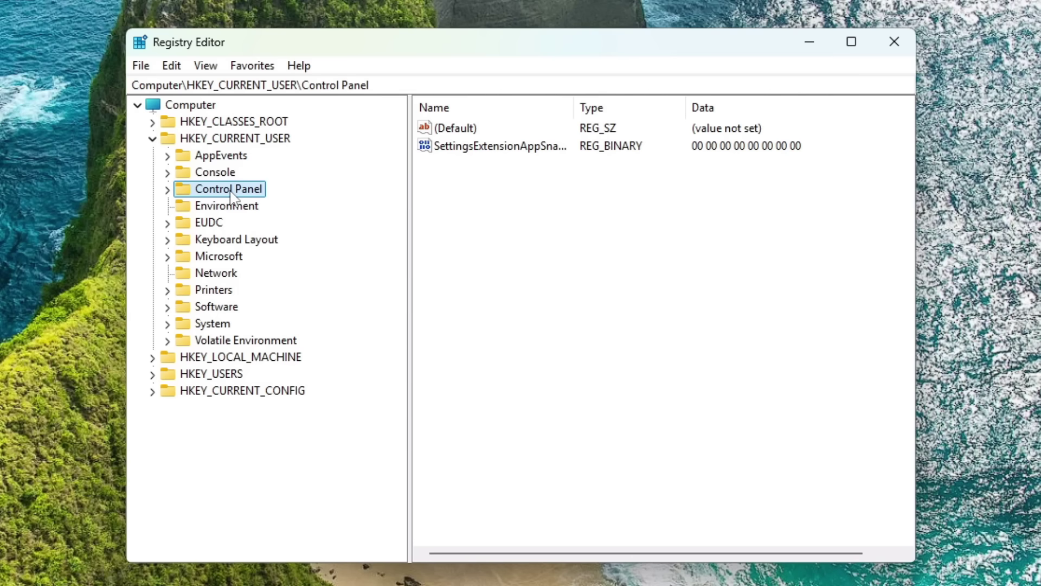
pyautogui.doubleClick(230, 193)
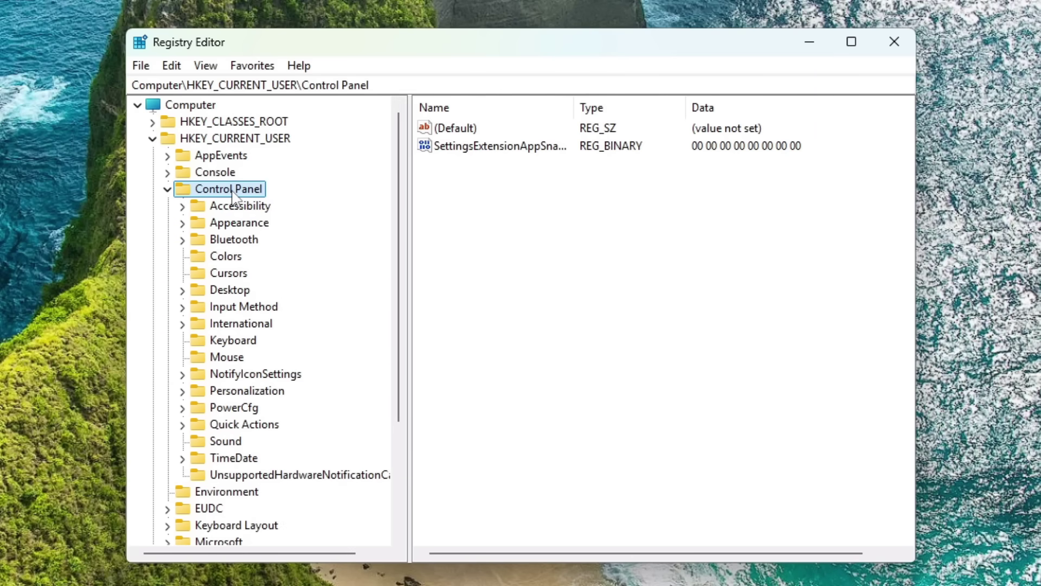
pyautogui.click(238, 289)
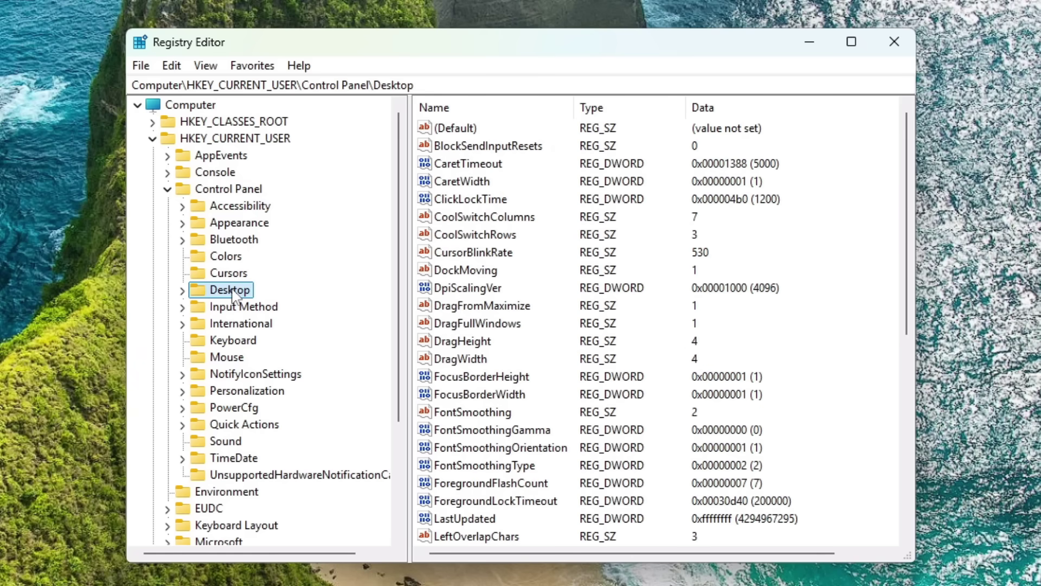
# Step: Find MenuShowDelay among the Desktop key's values and set its value data to 100
pyautogui.click(496, 235)
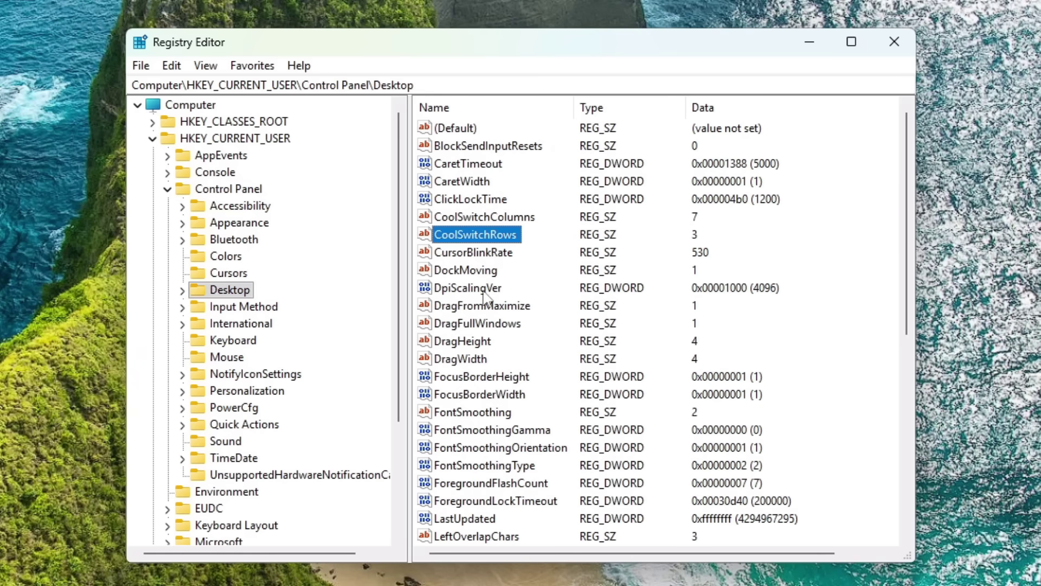
pyautogui.press('m')
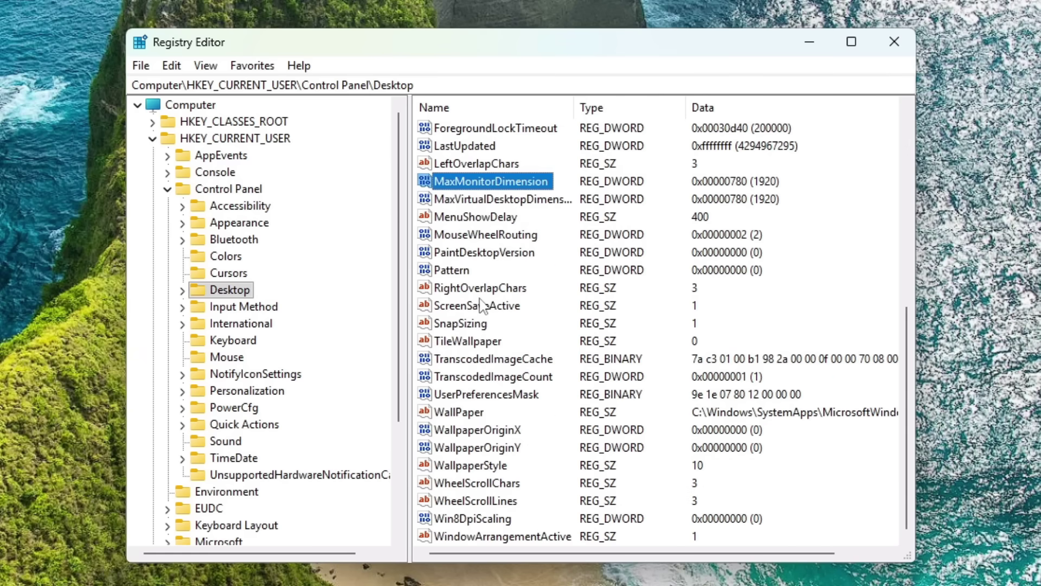
pyautogui.click(481, 219)
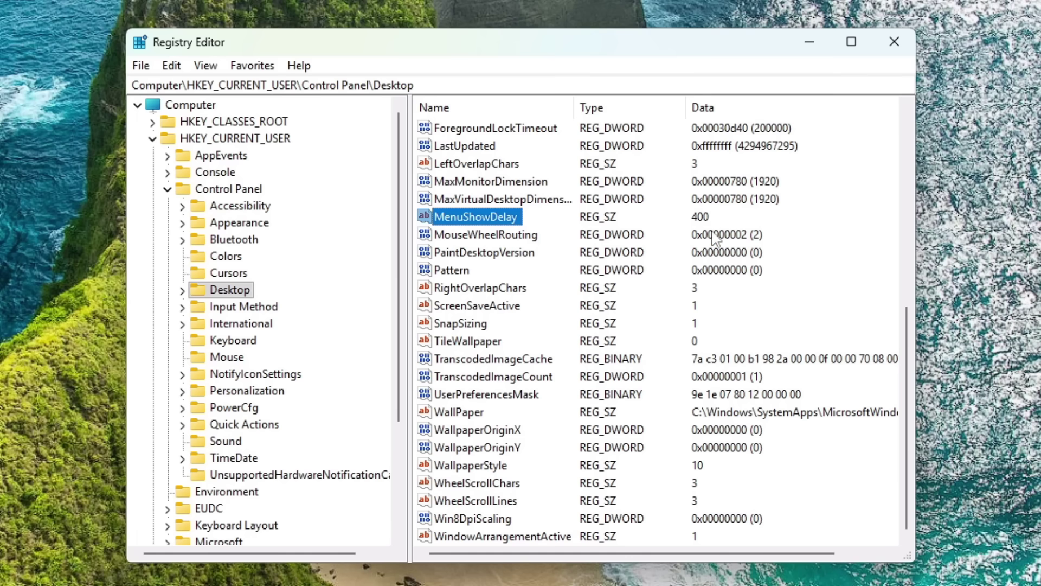
pyautogui.rightClick(976, 152)
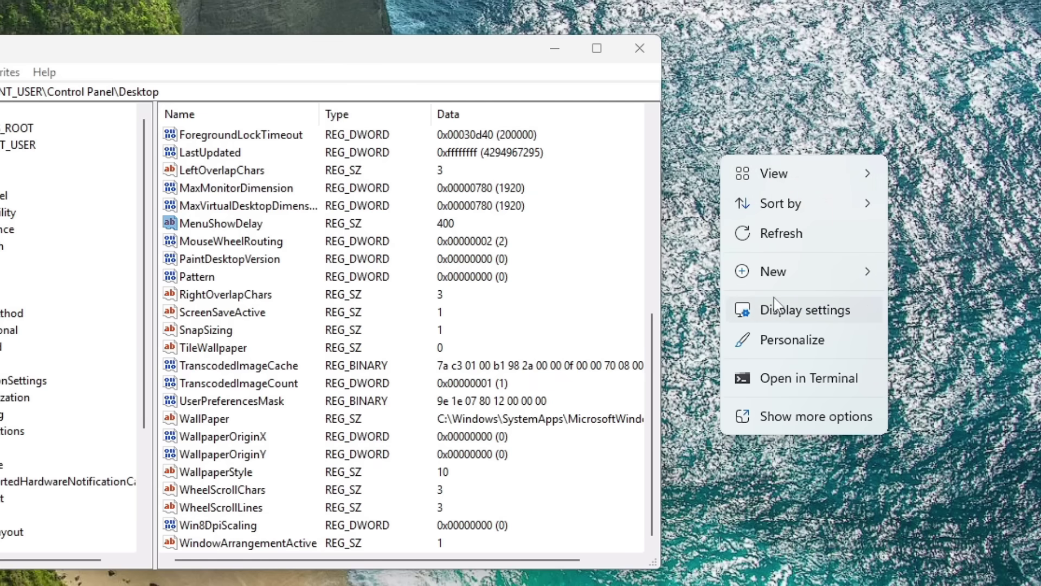
pyautogui.click(450, 228)
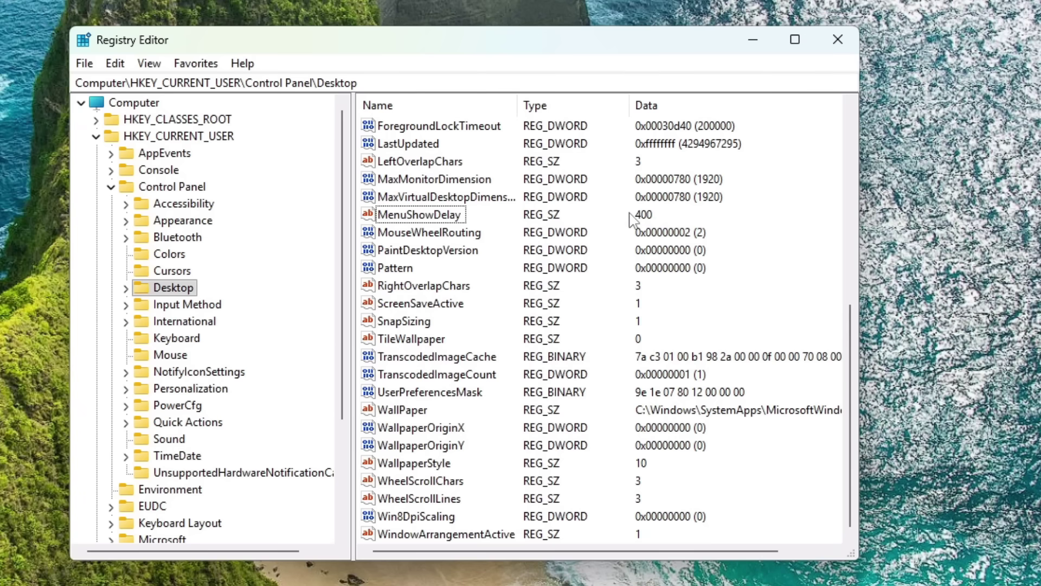
pyautogui.doubleClick(444, 216)
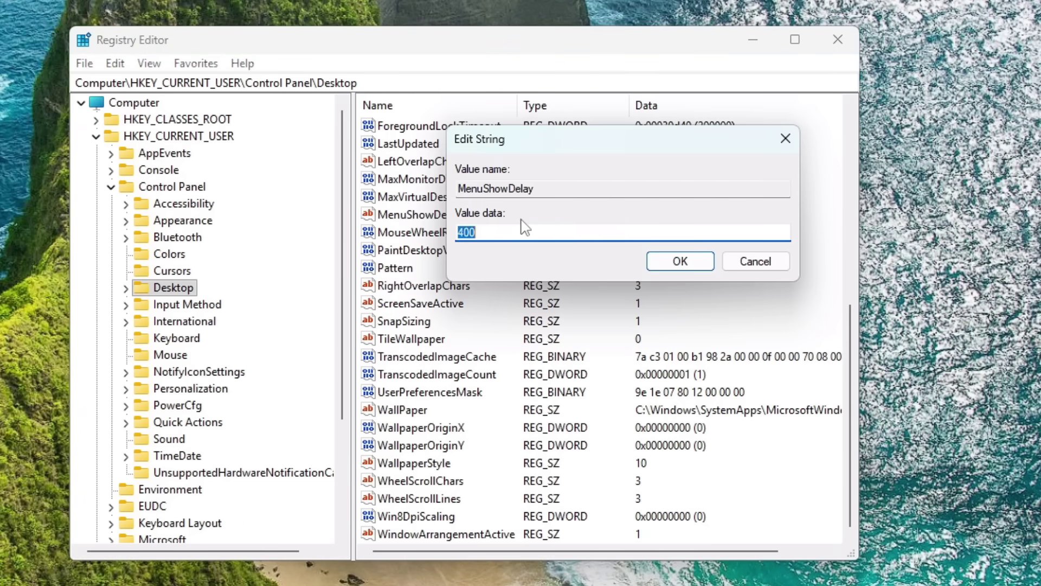
pyautogui.write('100')
pyautogui.click(682, 264)
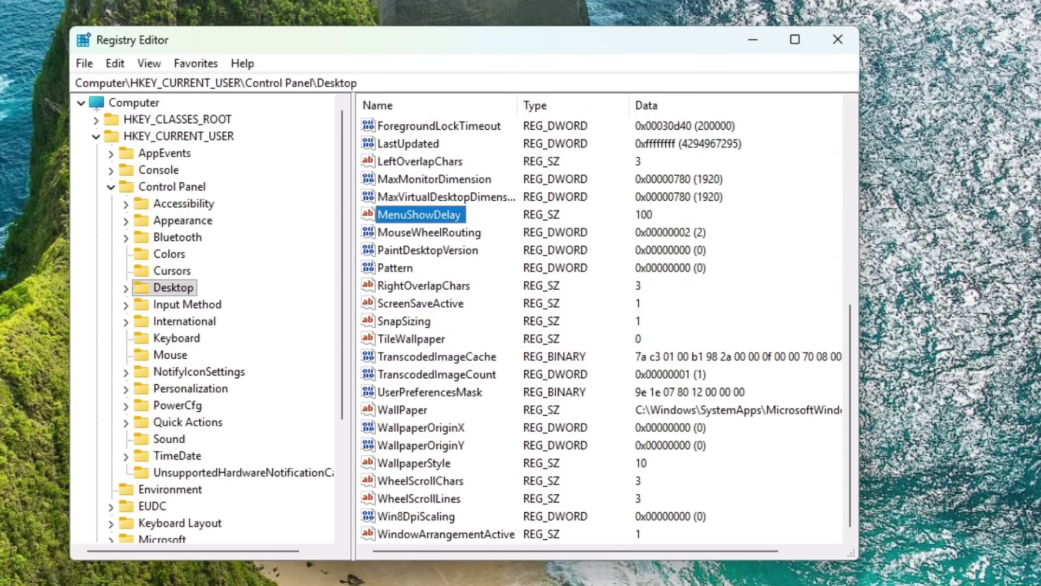
# Step: Open Task Manager and restart the Windows Explorer process
pyautogui.hotkey('ctrl', 'shift', 'Escape')
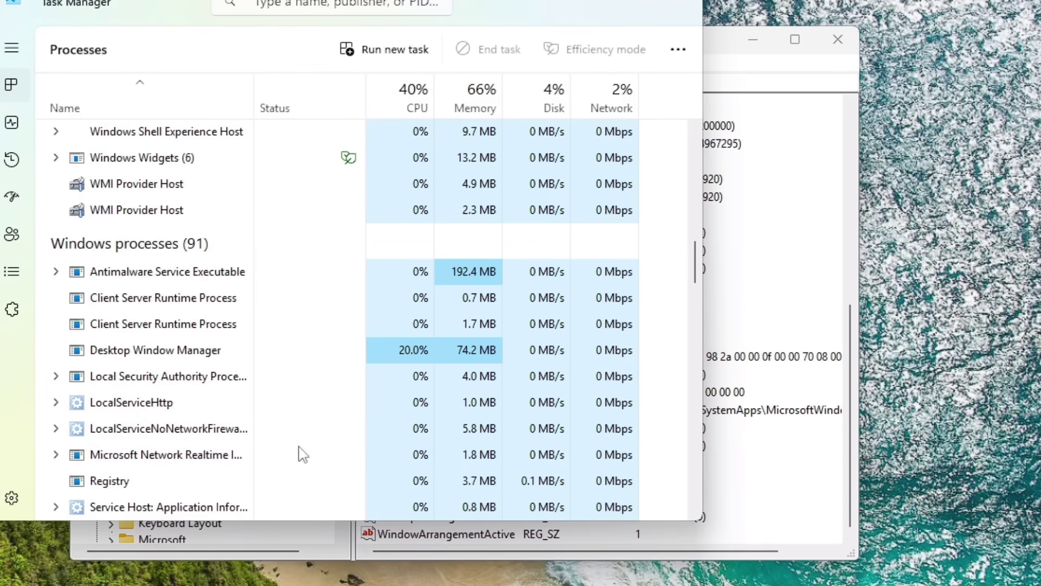
pyautogui.scroll(10, 298, 488)
pyautogui.rightClick(134, 248)
pyautogui.click(193, 285)
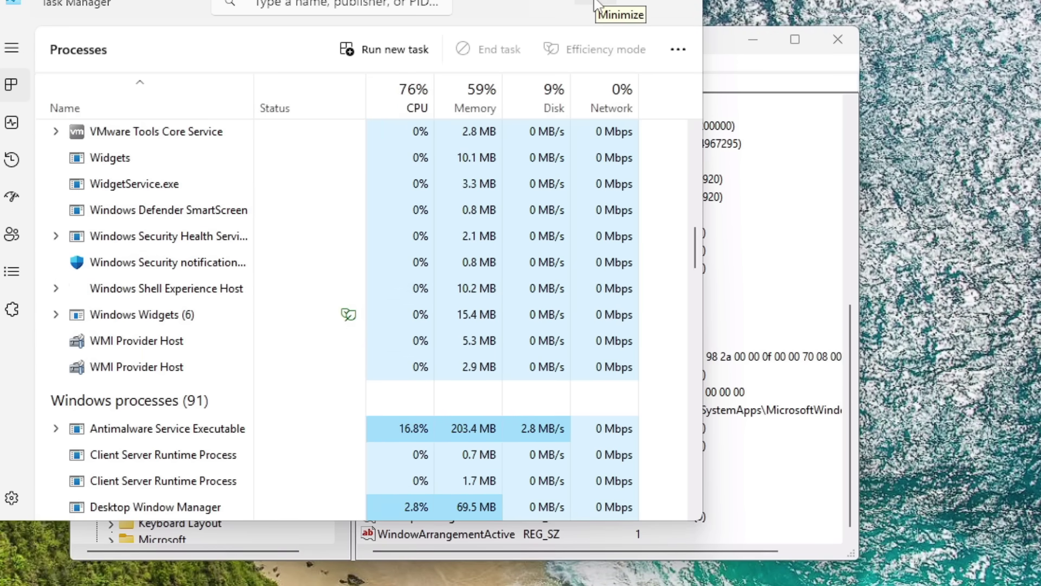
# Step: Minimize Task Manager and examine how quickly the desktop context menu's submenus open
pyautogui.click(594, 2)
pyautogui.click(882, 181)
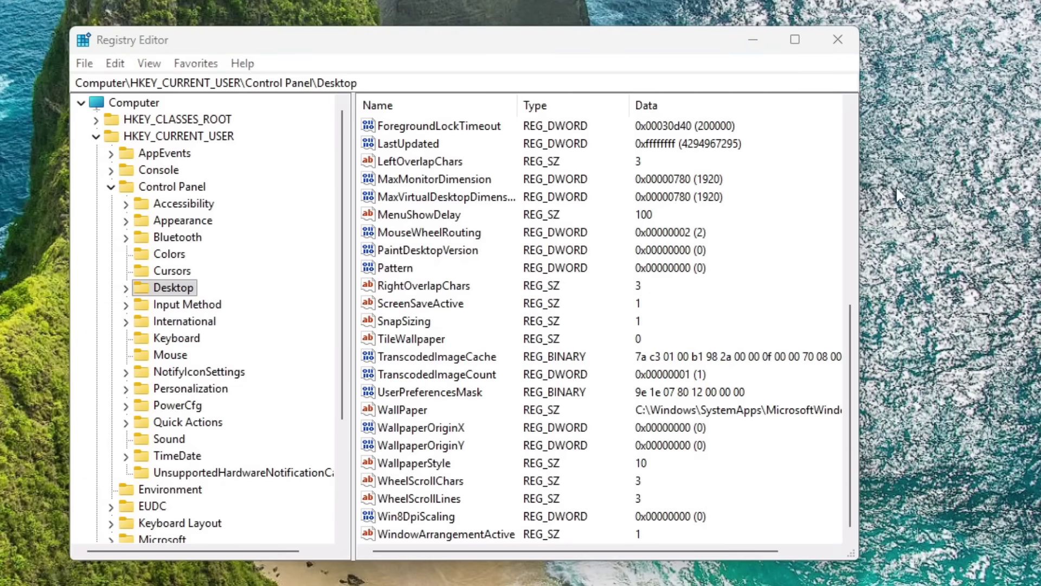
pyautogui.rightClick(898, 187)
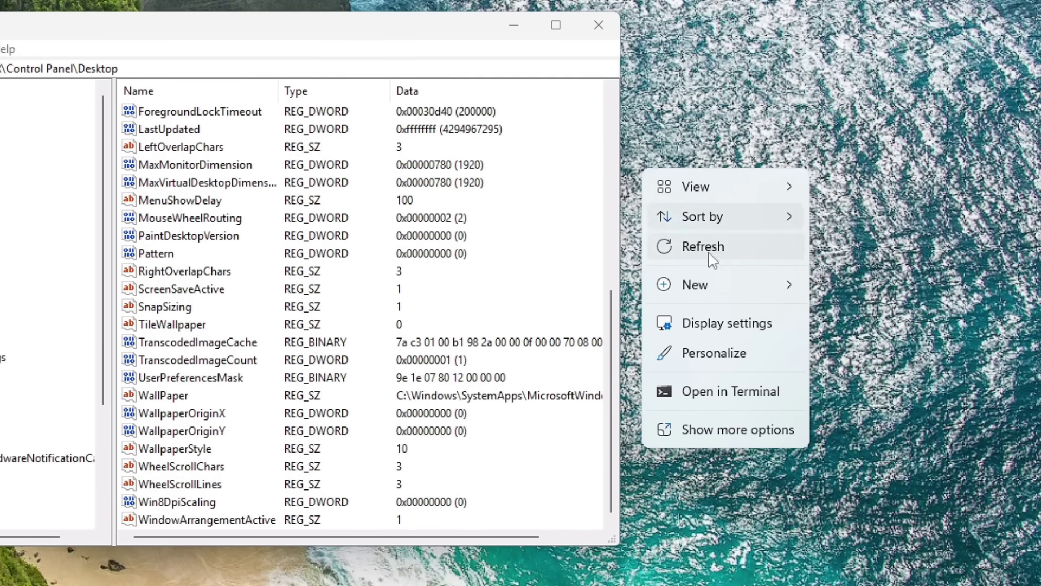
pyautogui.click(712, 259)
pyautogui.rightClick(692, 192)
pyautogui.moveTo(742, 215)
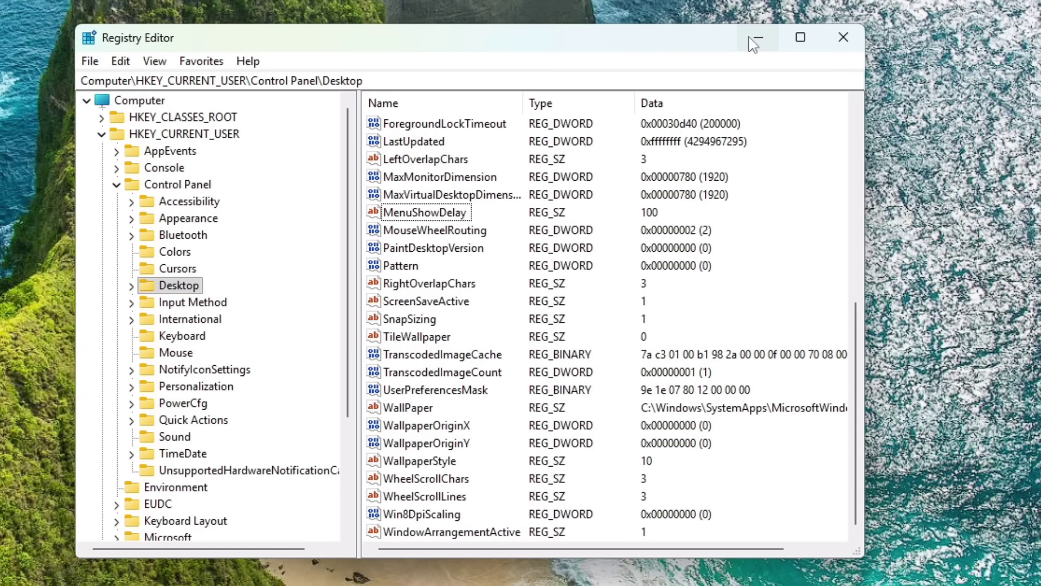
# Step: In Registry Editor, collapse HKEY_CURRENT_USER and expand the key HKEY_LOCAL_MACHINE\SOFTWARE\Microsoft
pyautogui.click(116, 184)
pyautogui.click(111, 139)
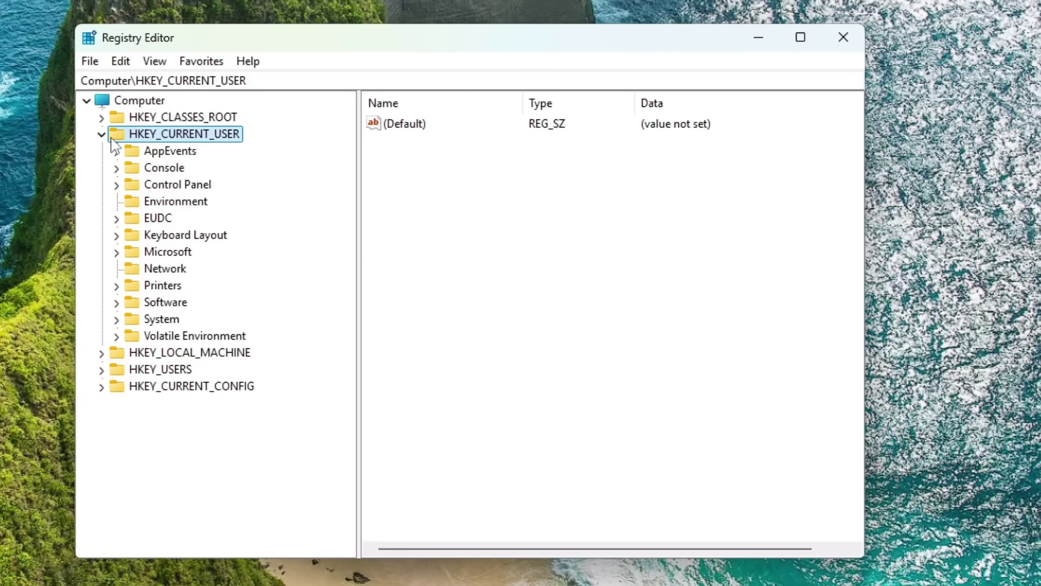
pyautogui.click(101, 134)
pyautogui.click(172, 155)
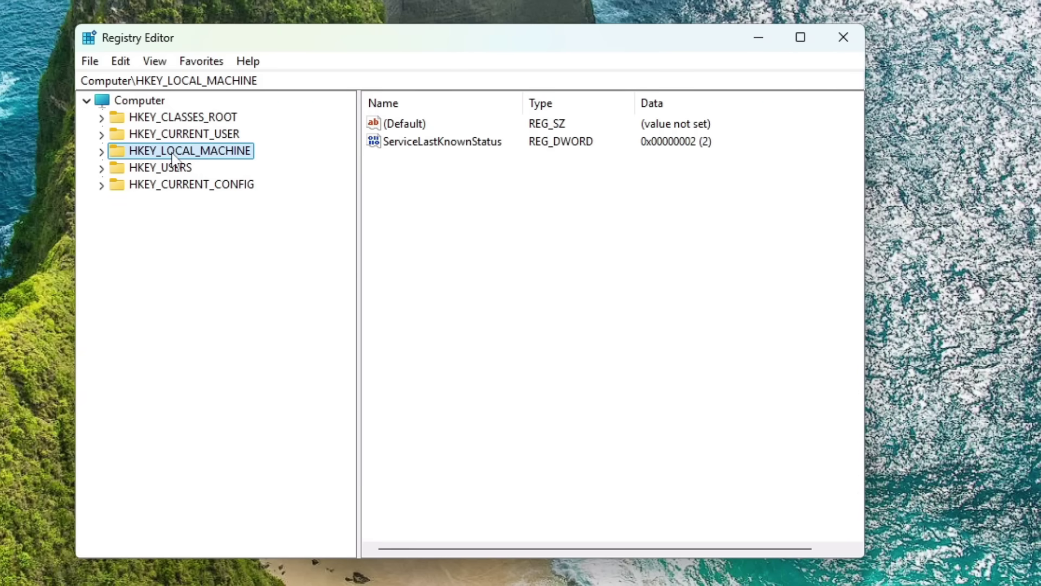
pyautogui.doubleClick(173, 155)
pyautogui.click(177, 238)
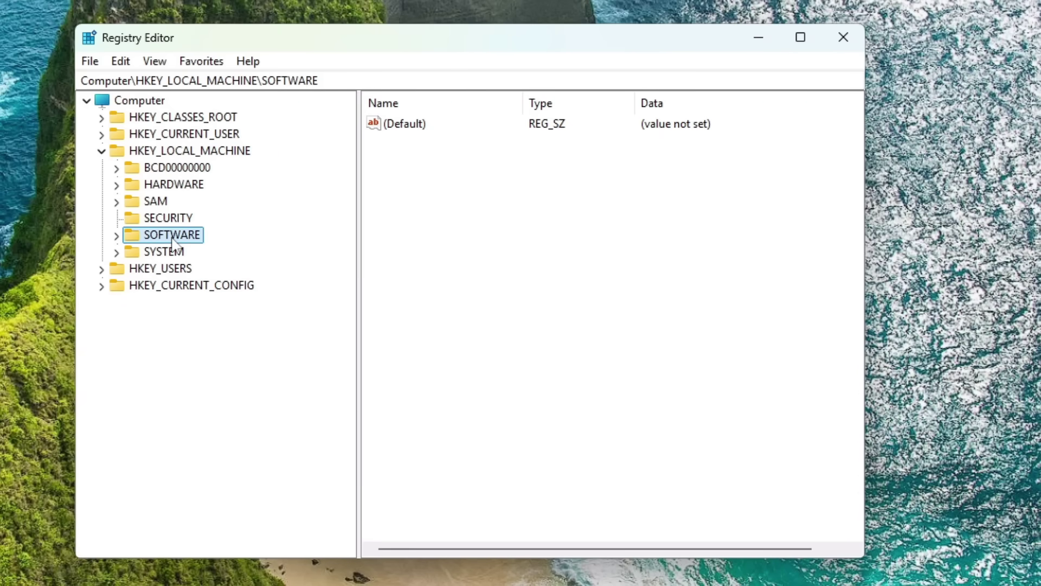
pyautogui.doubleClick(177, 239)
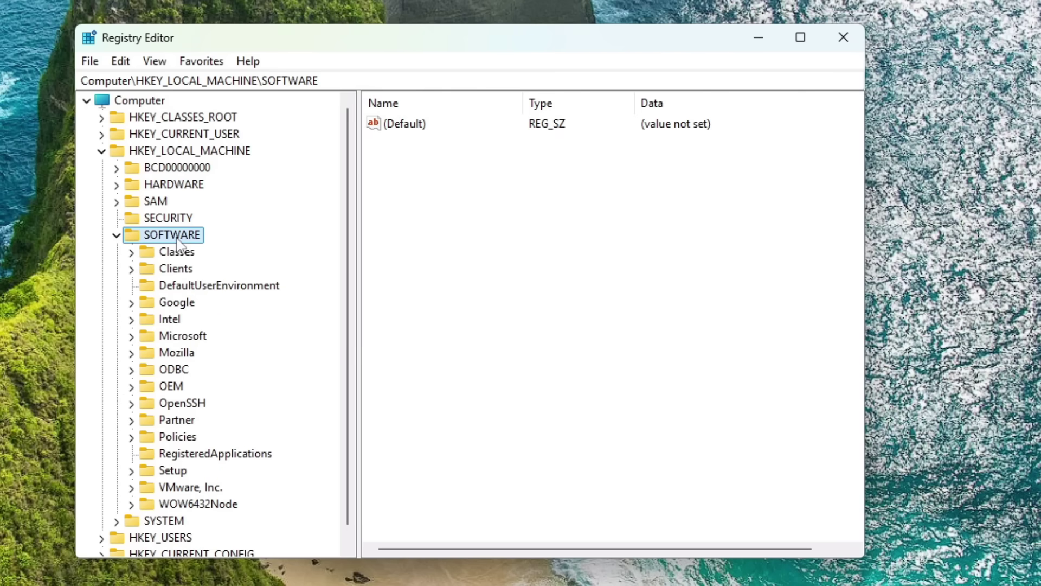
pyautogui.click(181, 337)
pyautogui.doubleClick(181, 336)
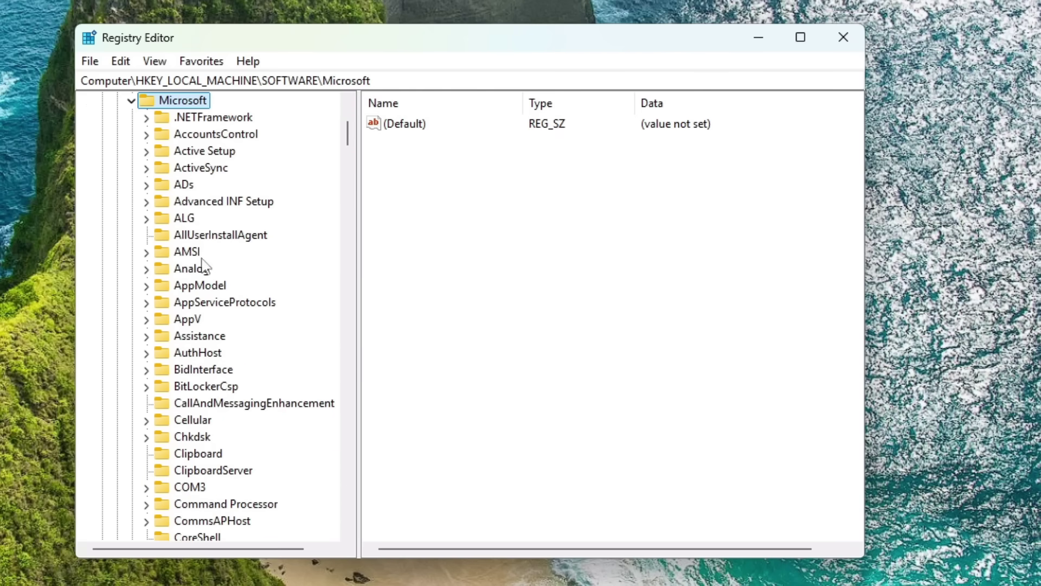
# Step: Find the Windows key under Microsoft and open its CurrentVersion subkey
pyautogui.click(209, 234)
pyautogui.press('w')
pyautogui.scroll(-7, 208, 234)
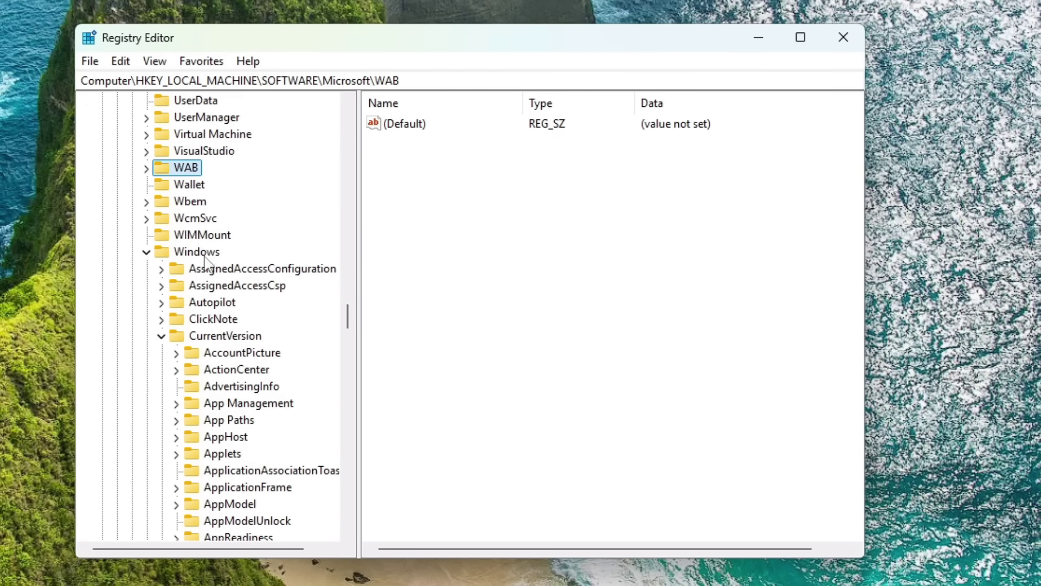
pyautogui.click(153, 254)
pyautogui.doubleClick(193, 252)
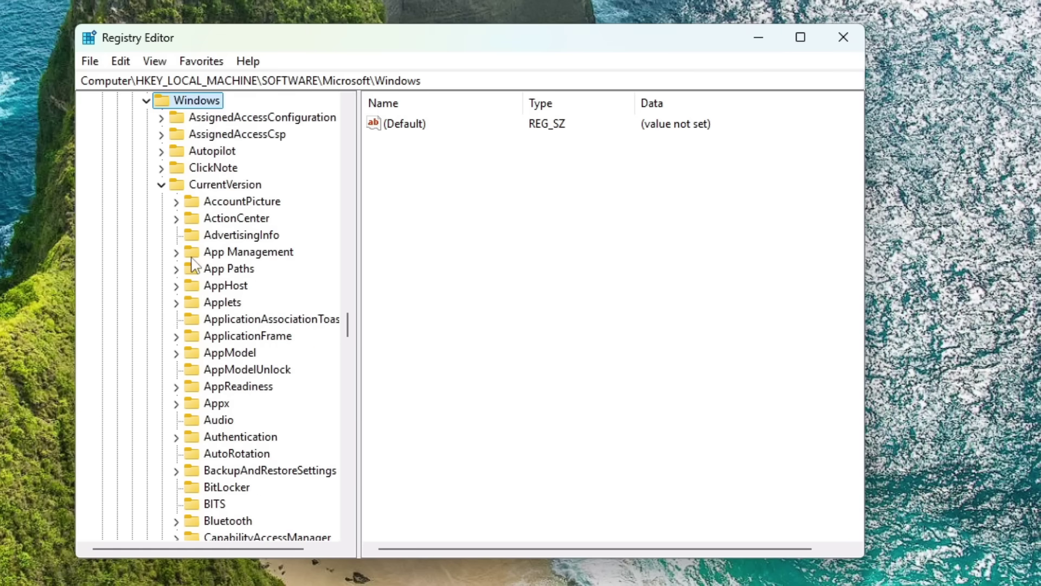
pyautogui.scroll(-1, 216, 288)
pyautogui.scroll(1, 220, 274)
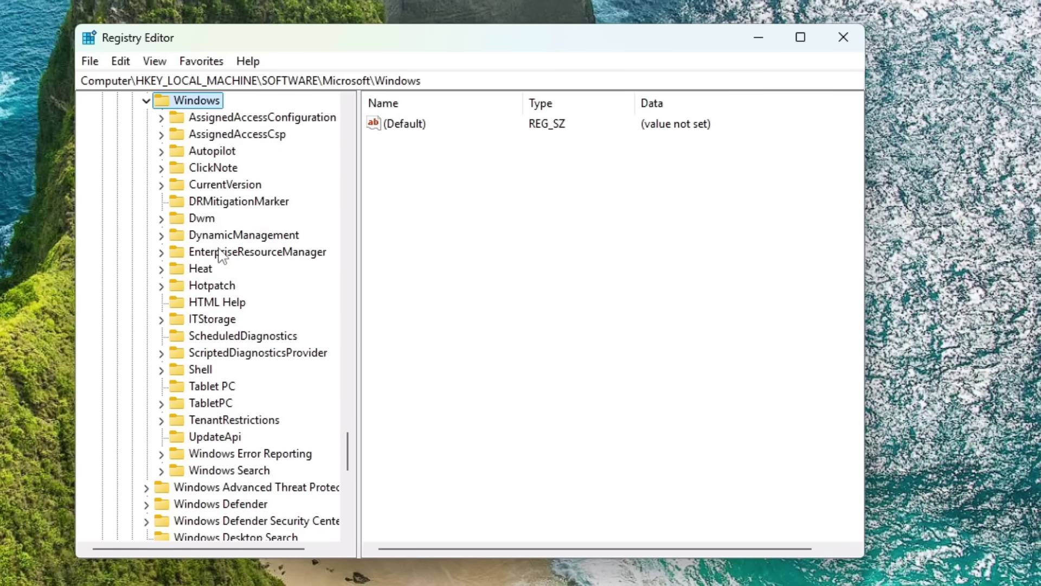
pyautogui.doubleClick(222, 184)
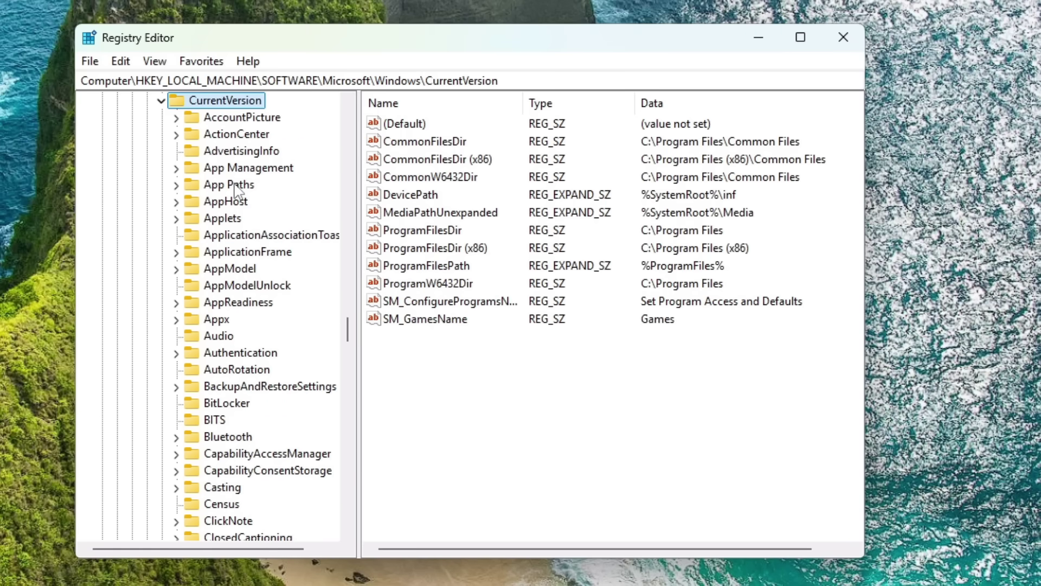
# Step: Under CurrentVersion, expand the Policies key and select its System subkey
pyautogui.click(251, 236)
pyautogui.write('parental')
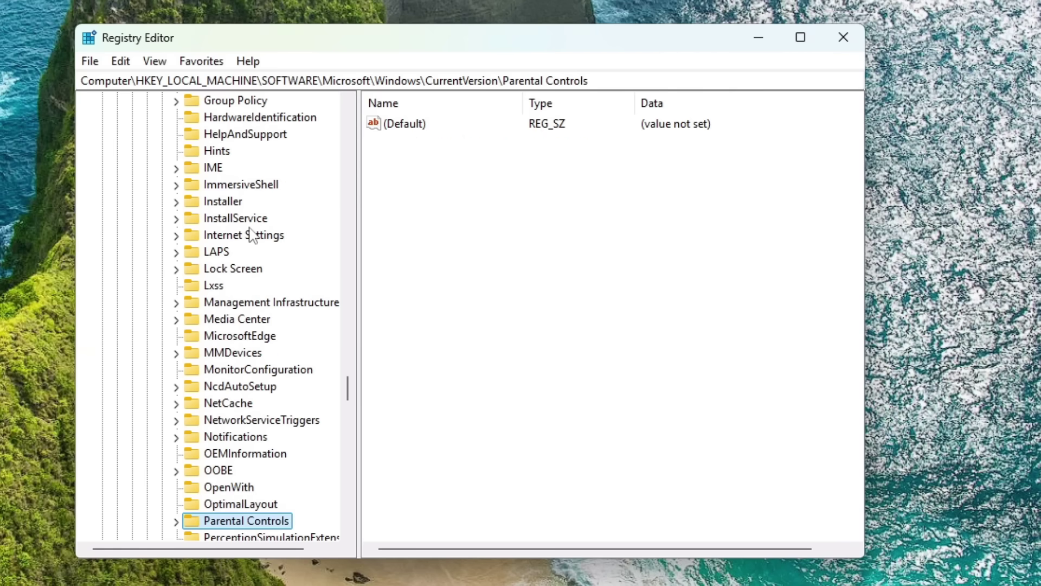
pyautogui.scroll(-5, 251, 254)
pyautogui.scroll(-1, 252, 274)
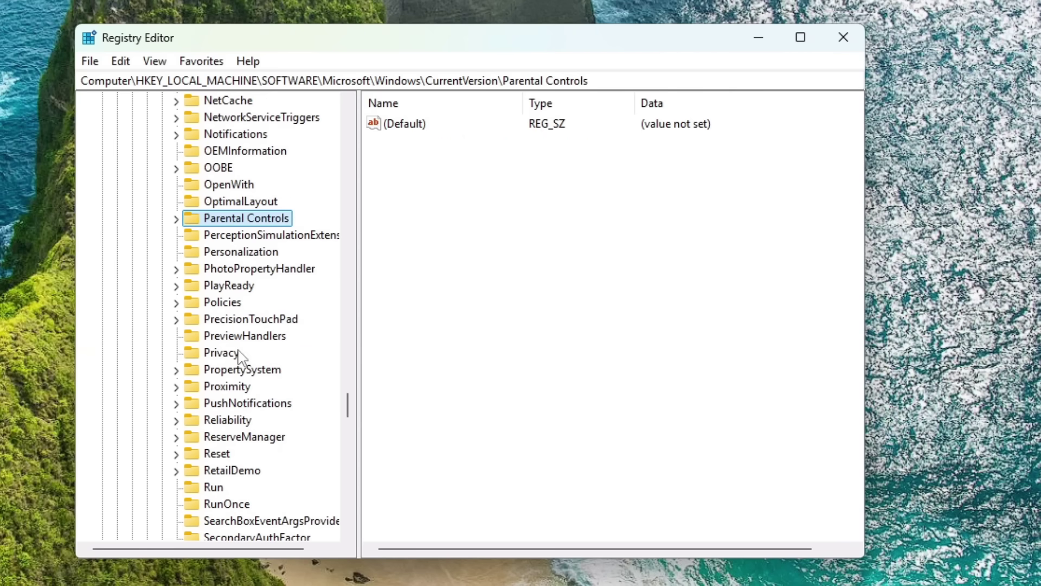
pyautogui.click(233, 305)
pyautogui.doubleClick(235, 305)
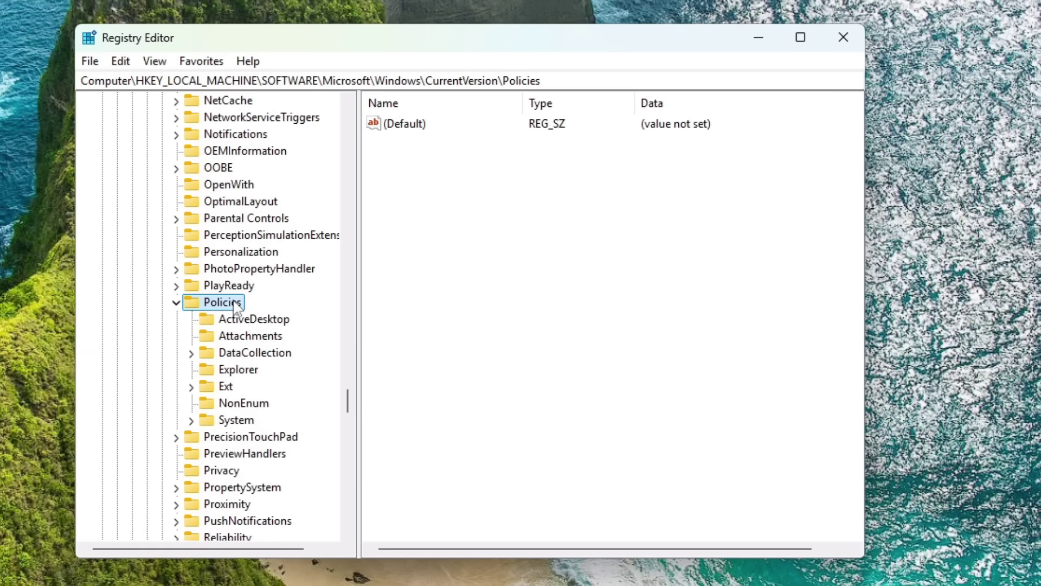
pyautogui.click(236, 422)
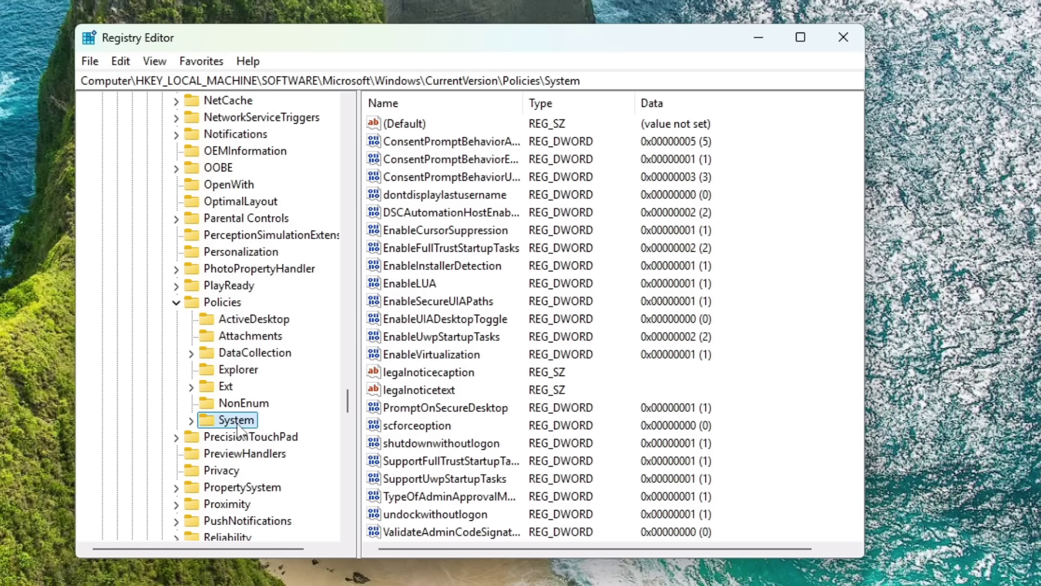
# Step: Create a DWORD (32-bit) value named VerboseStatus in the Policies\System key
pyautogui.rightClick(776, 374)
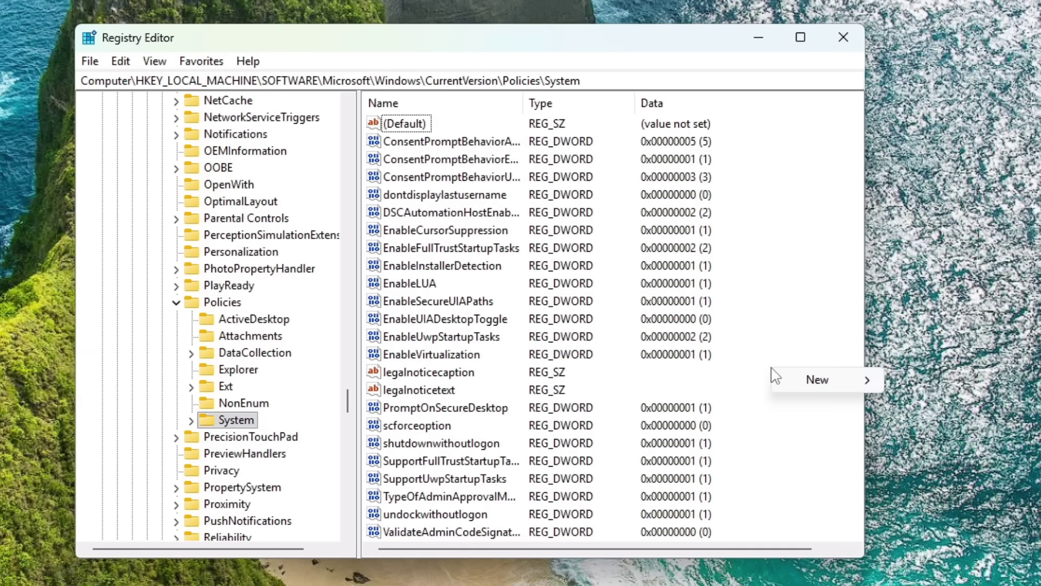
pyautogui.click(239, 426)
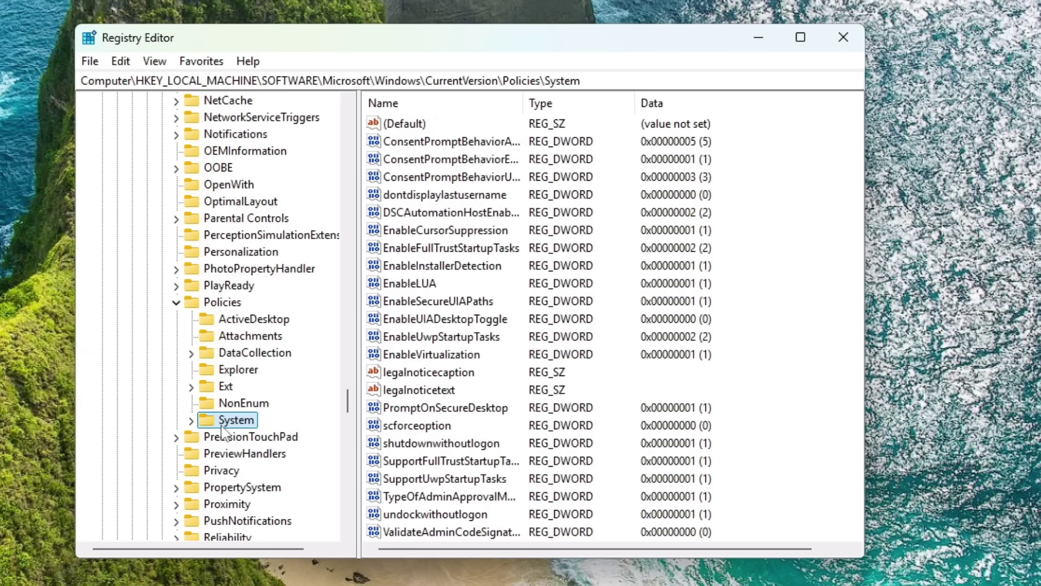
pyautogui.rightClick(227, 425)
pyautogui.moveTo(267, 460)
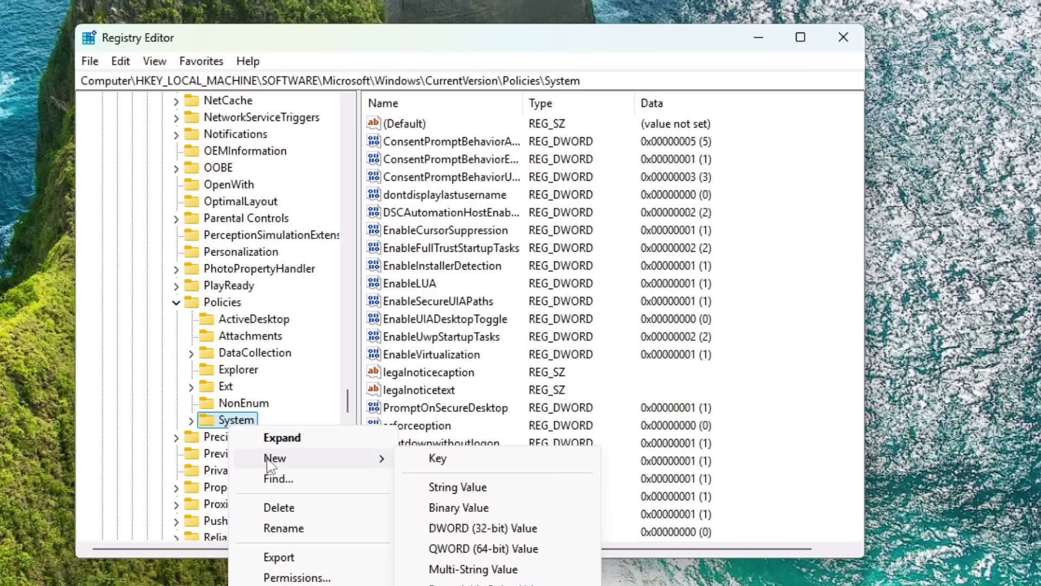
pyautogui.click(482, 529)
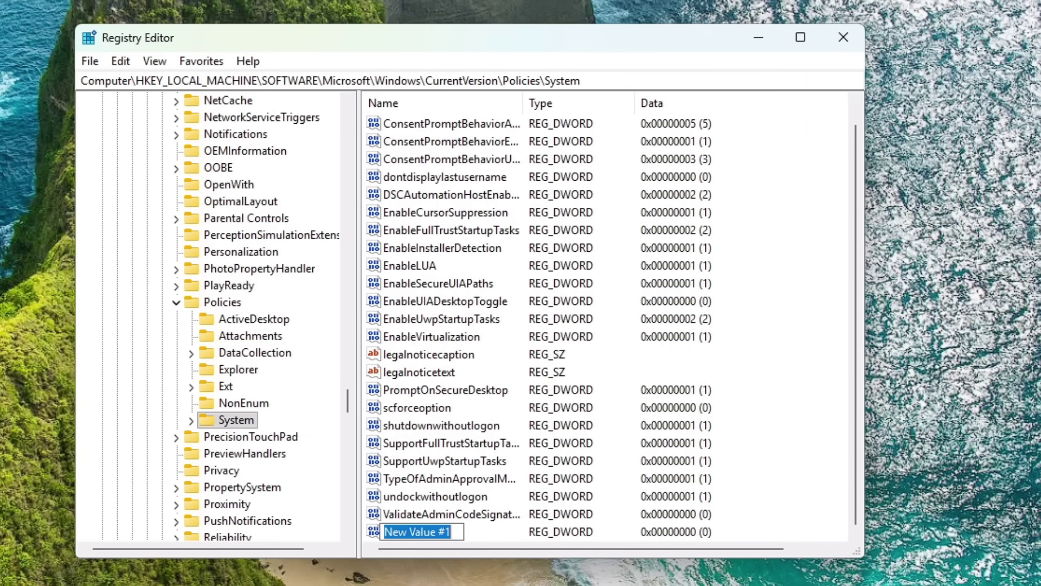
pyautogui.write('Ver')
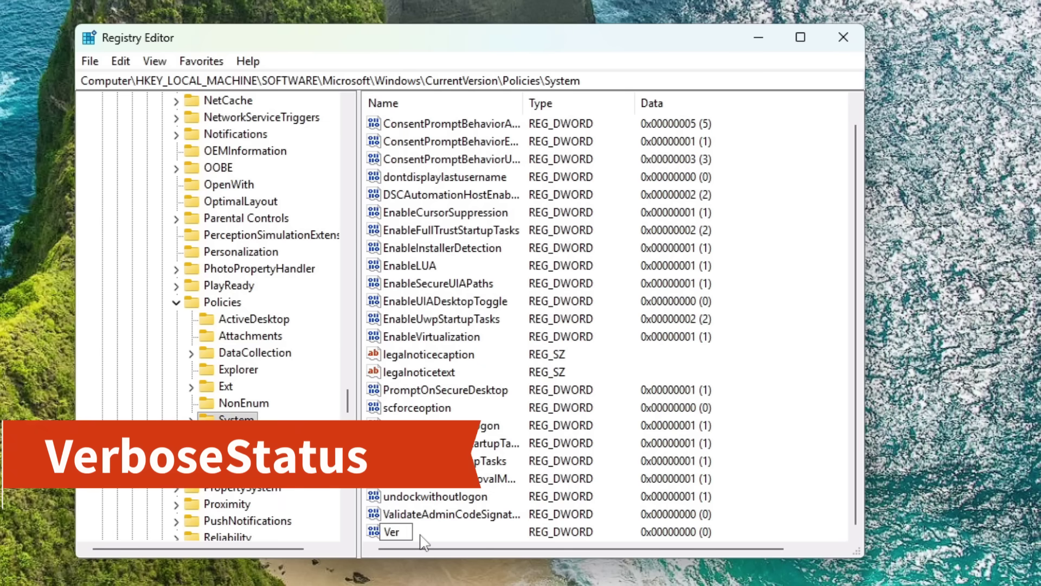
pyautogui.write('boseStat')
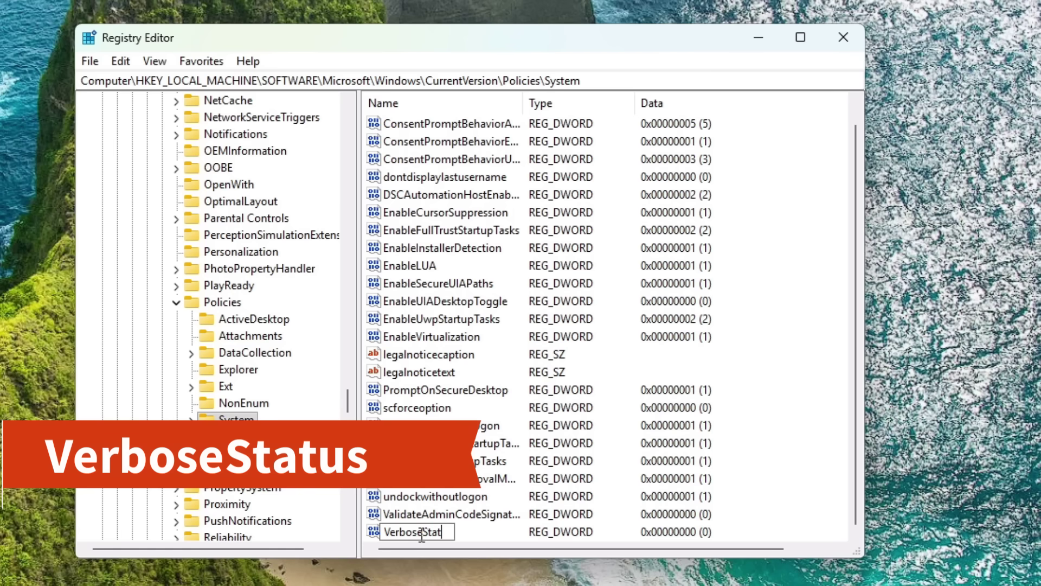
pyautogui.write('tus')
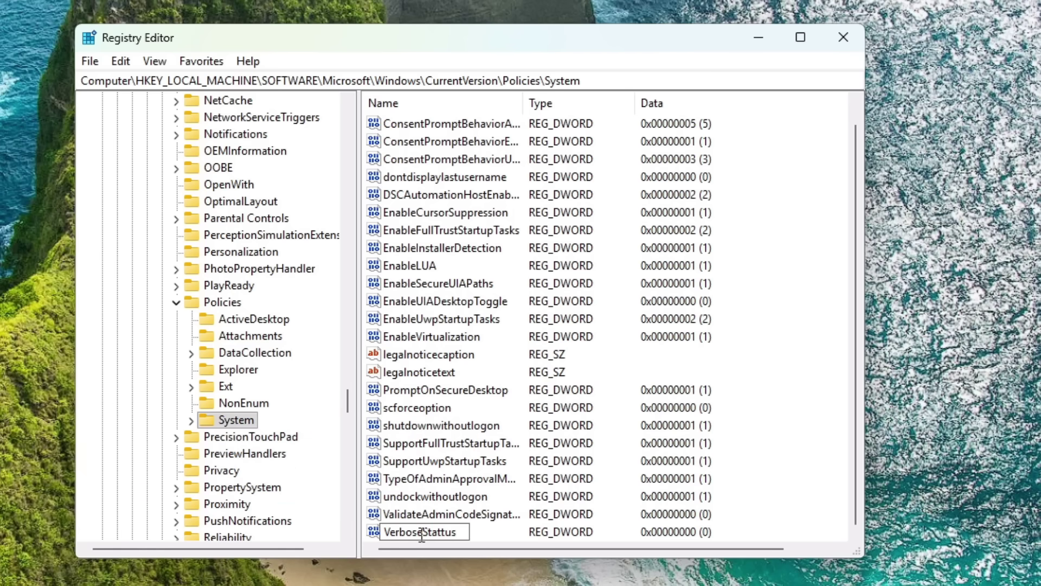
pyautogui.press('Return')
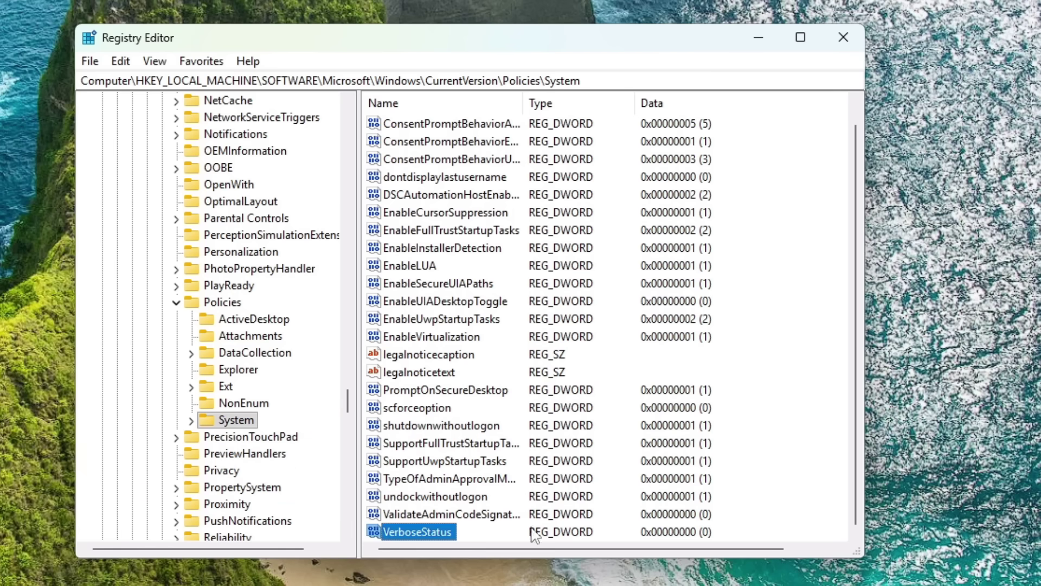
# Step: Set the value data of VerboseStatus to 1
pyautogui.doubleClick(424, 534)
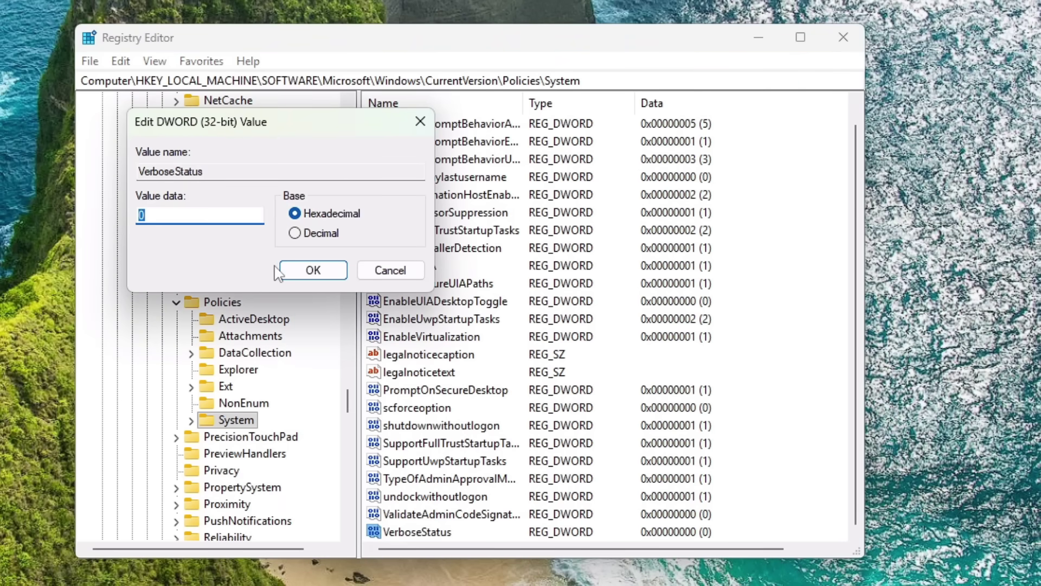
pyautogui.write('1')
pyautogui.click(306, 271)
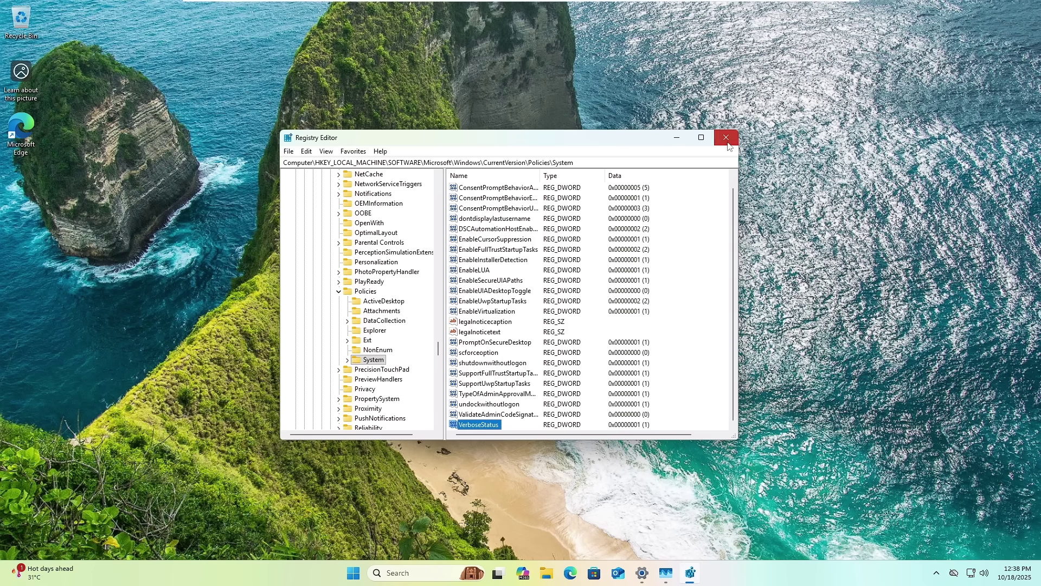
# Step: Close Registry Editor and restart the computer
pyautogui.click(727, 139)
pyautogui.click(371, 576)
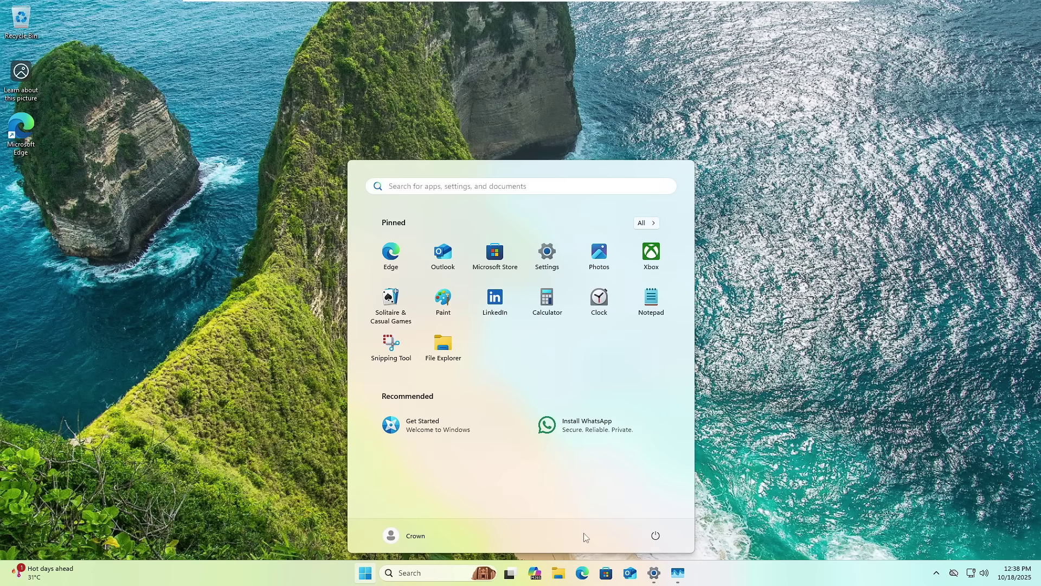
pyautogui.click(655, 535)
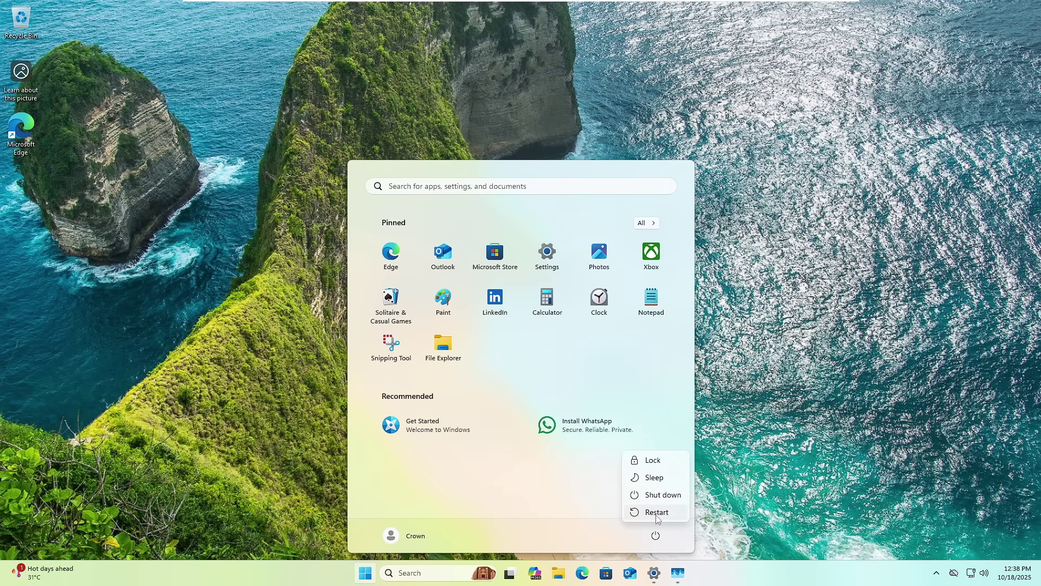
pyautogui.click(657, 512)
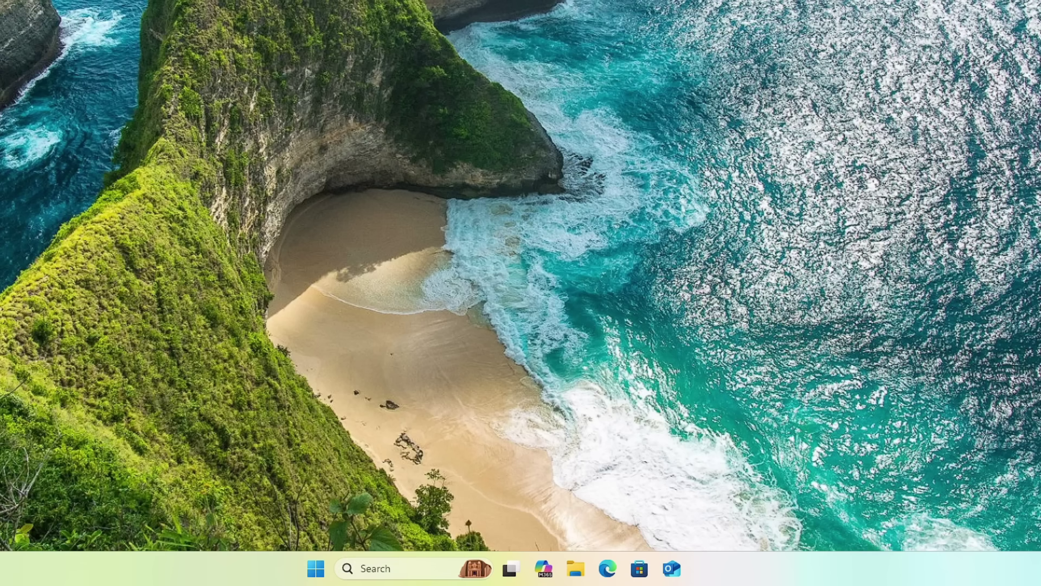
# Step: Search Windows for "dsaf", examine the web suggestions and preview shown, and close the search
pyautogui.click(386, 569)
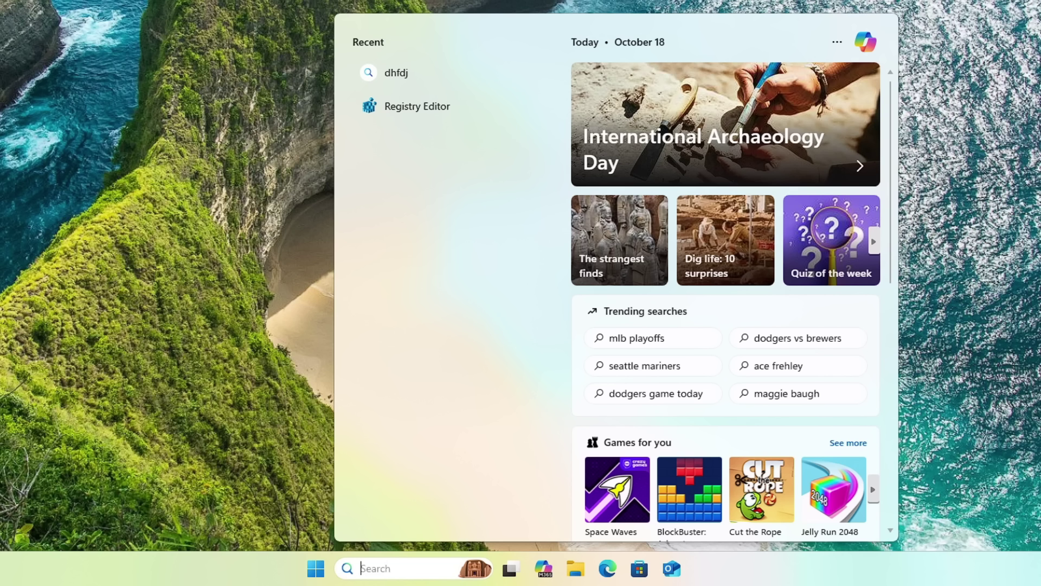
pyautogui.write('dsaf')
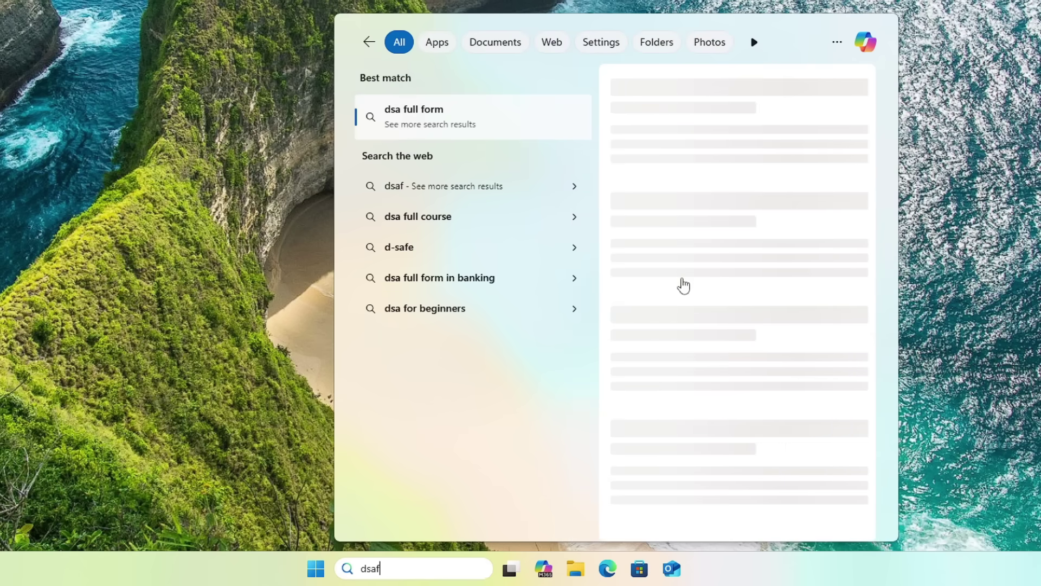
pyautogui.scroll(-4, 683, 285)
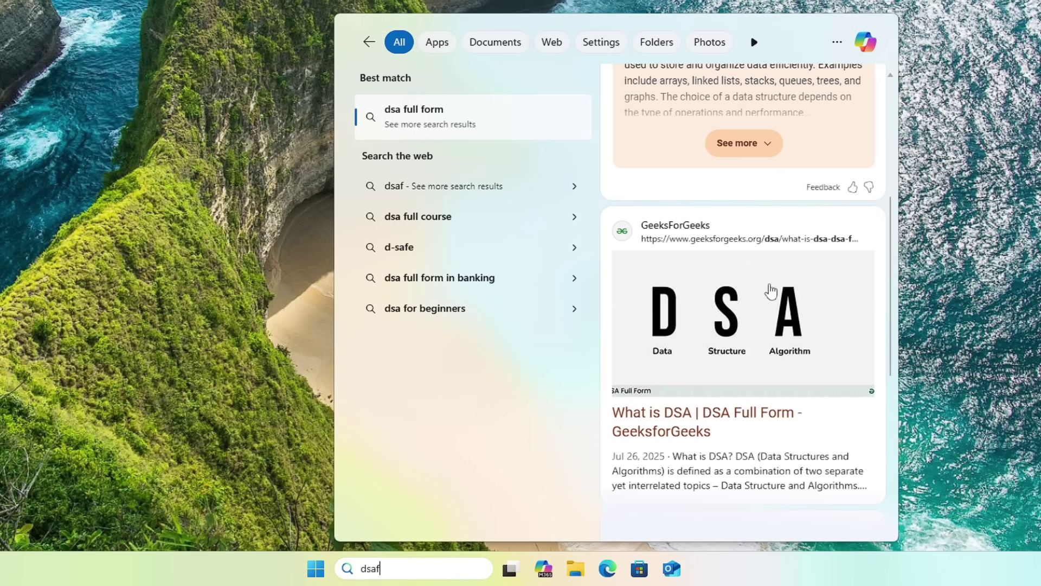
pyautogui.scroll(5, 764, 287)
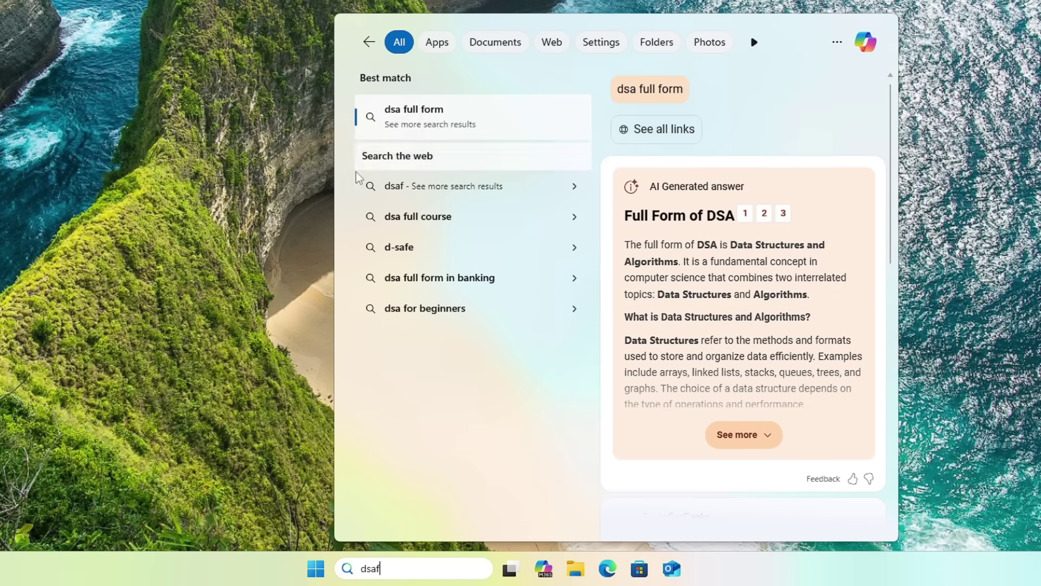
pyautogui.click(283, 264)
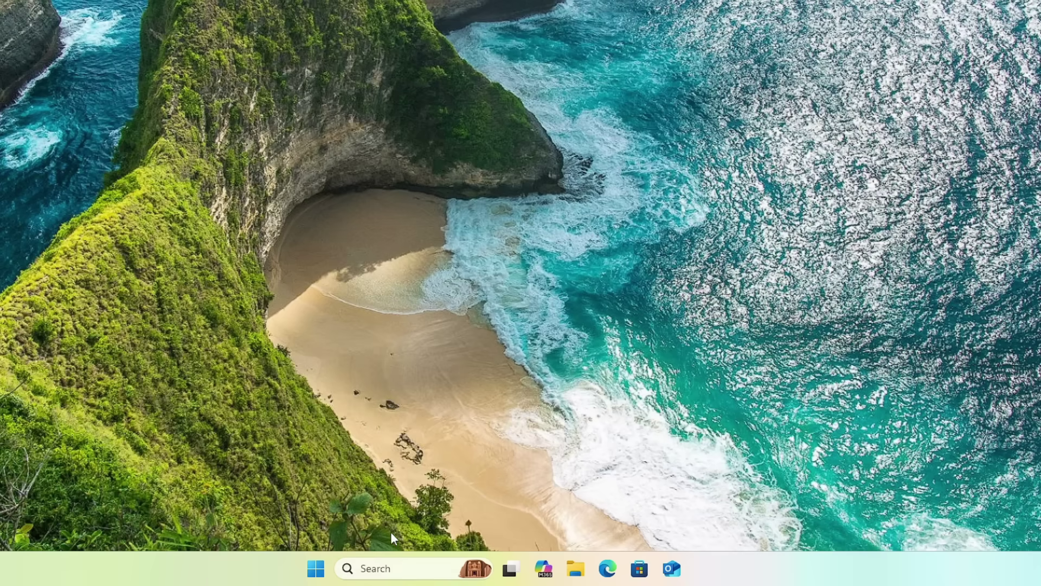
# Step: Open Registry Editor through Windows search
pyautogui.click(380, 568)
pyautogui.write('ref')
pyautogui.press('Return')
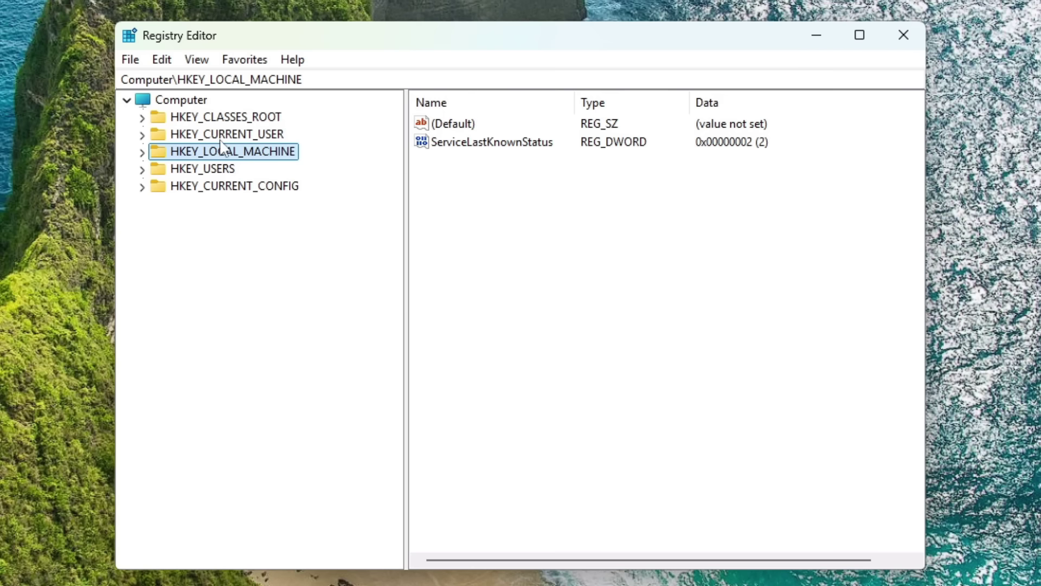
# Step: Expand the registry tree to HKEY_CURRENT_USER\Software\Policies\Microsoft\Windows
pyautogui.click(217, 138)
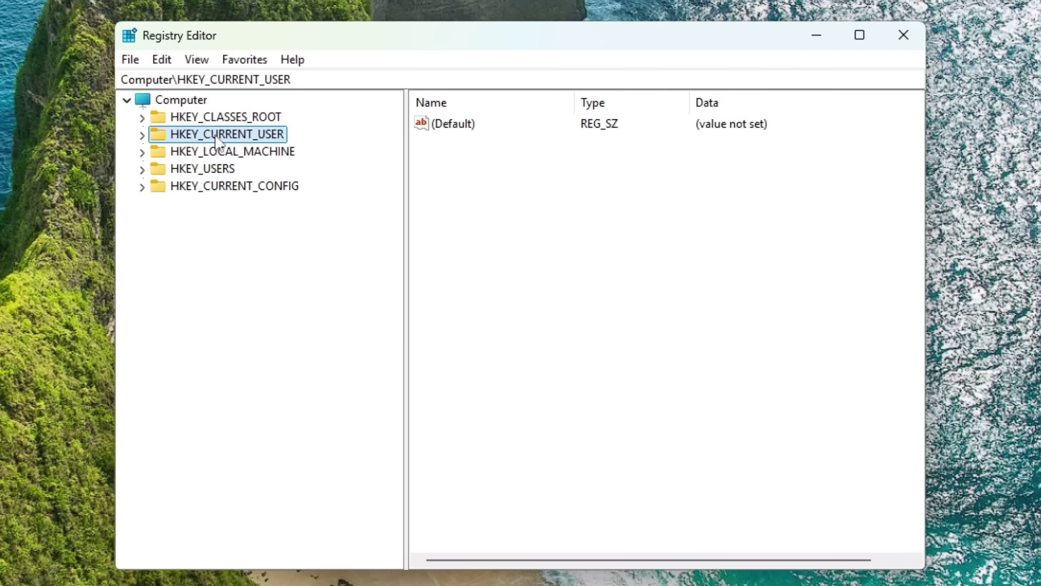
pyautogui.doubleClick(217, 138)
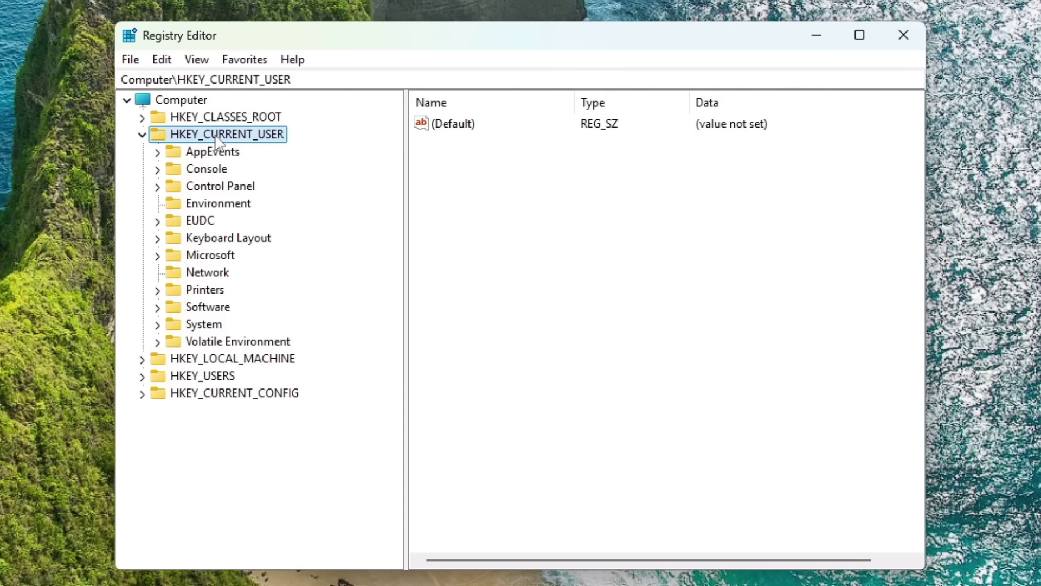
pyautogui.click(210, 308)
pyautogui.doubleClick(220, 308)
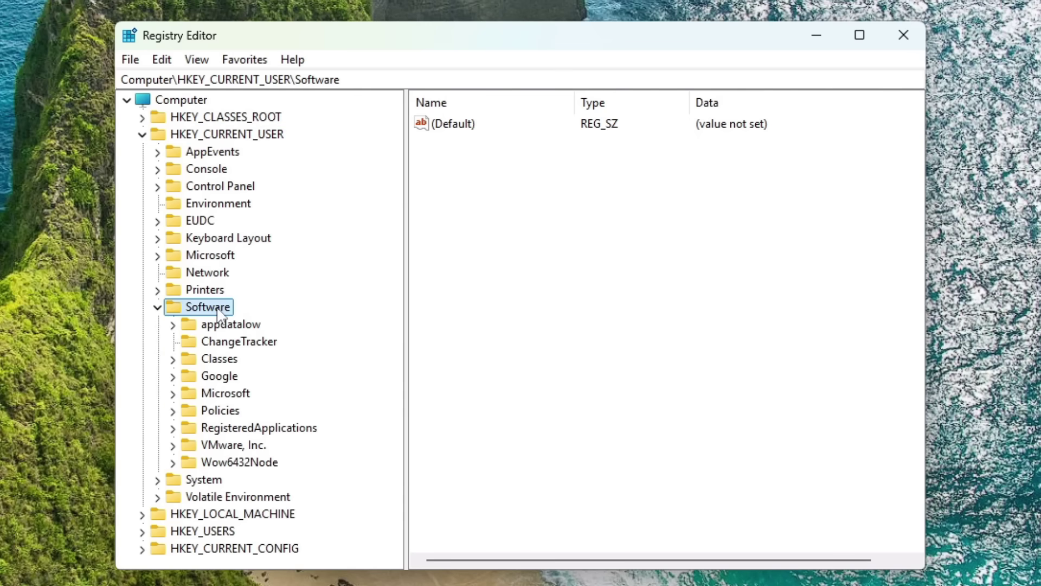
pyautogui.click(232, 414)
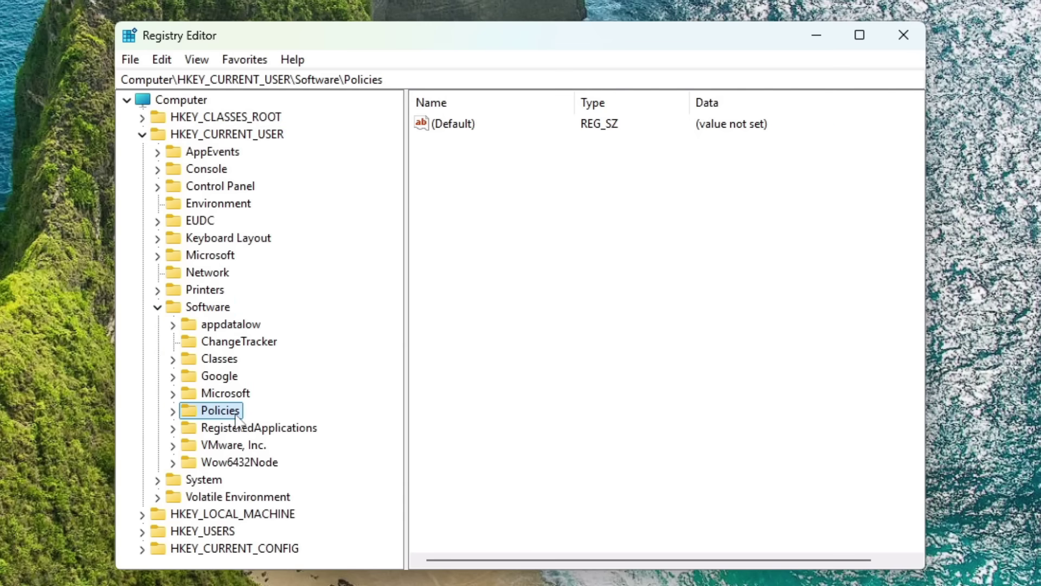
pyautogui.doubleClick(232, 413)
pyautogui.scroll(-1, 234, 415)
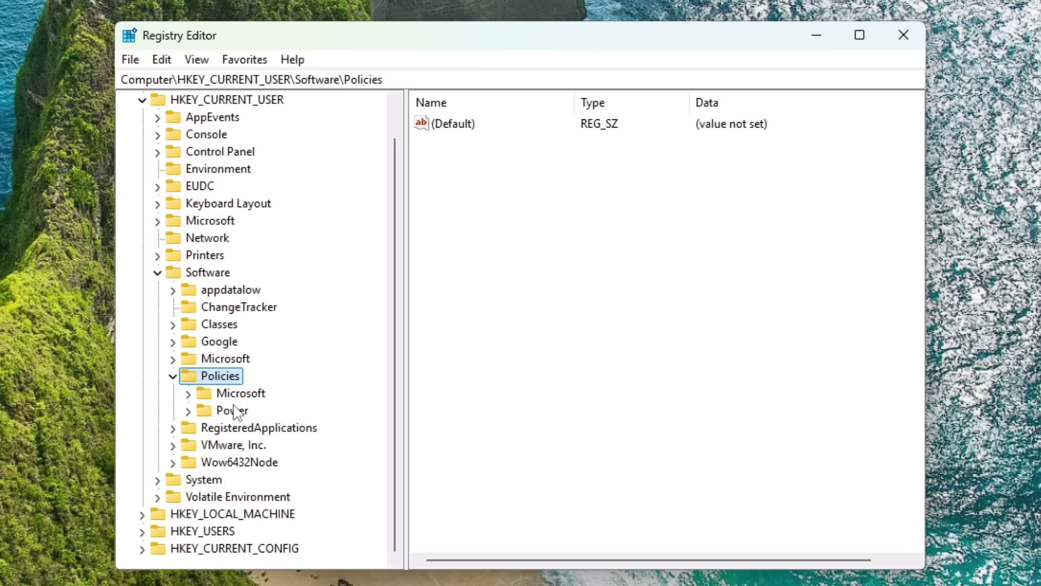
pyautogui.doubleClick(241, 396)
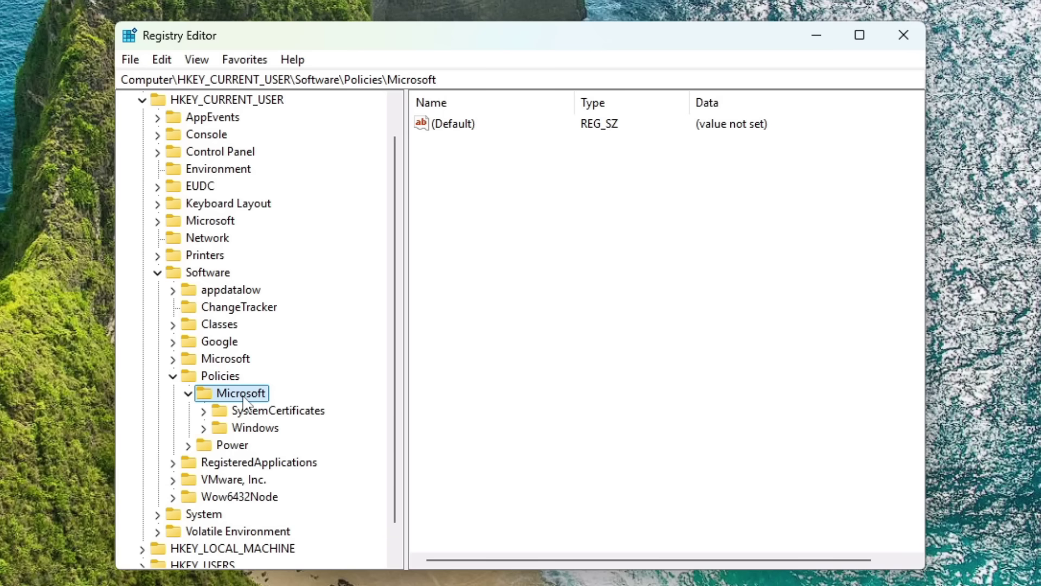
pyautogui.click(247, 432)
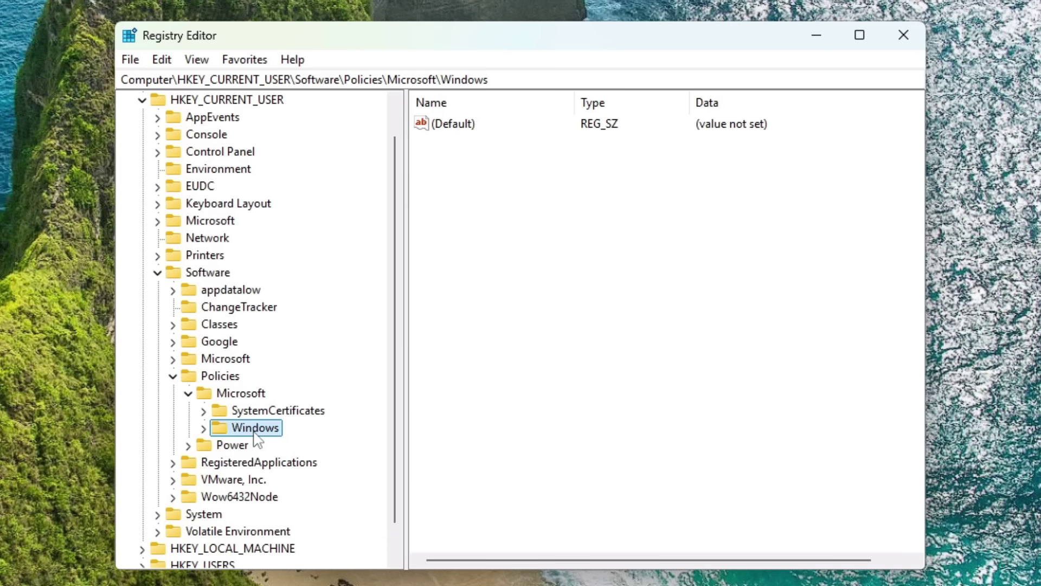
pyautogui.doubleClick(255, 431)
pyautogui.scroll(-2, 288, 402)
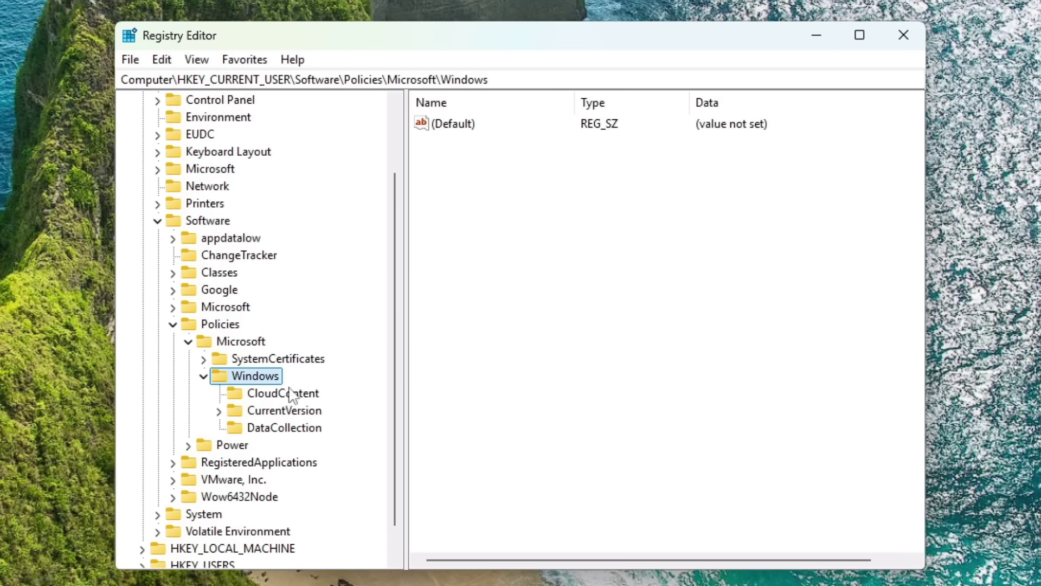
# Step: Check the subkeys of the Windows policies key and create a new key named Explorer under it
pyautogui.click(282, 361)
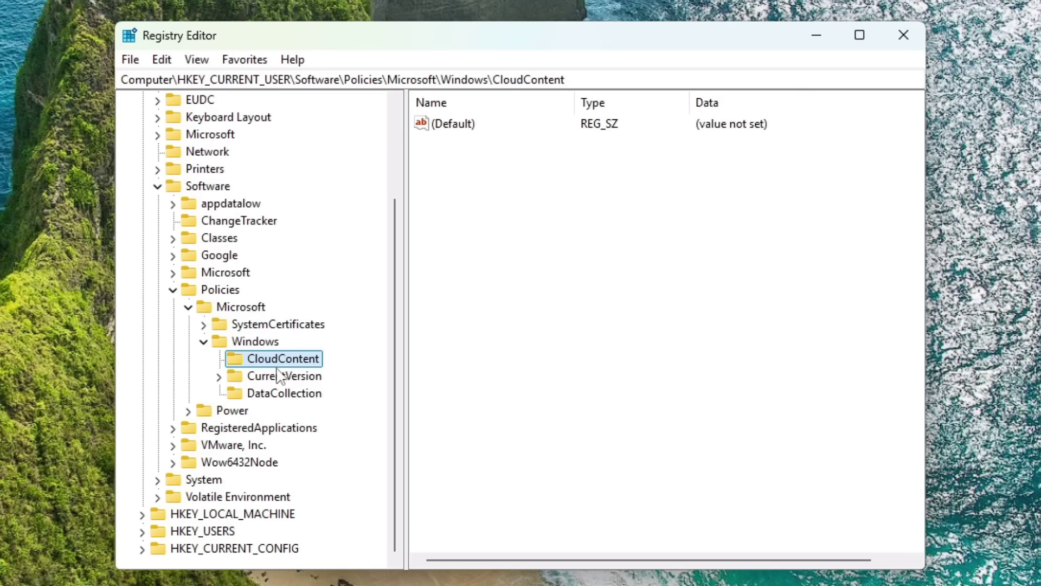
pyautogui.click(274, 380)
pyautogui.click(274, 401)
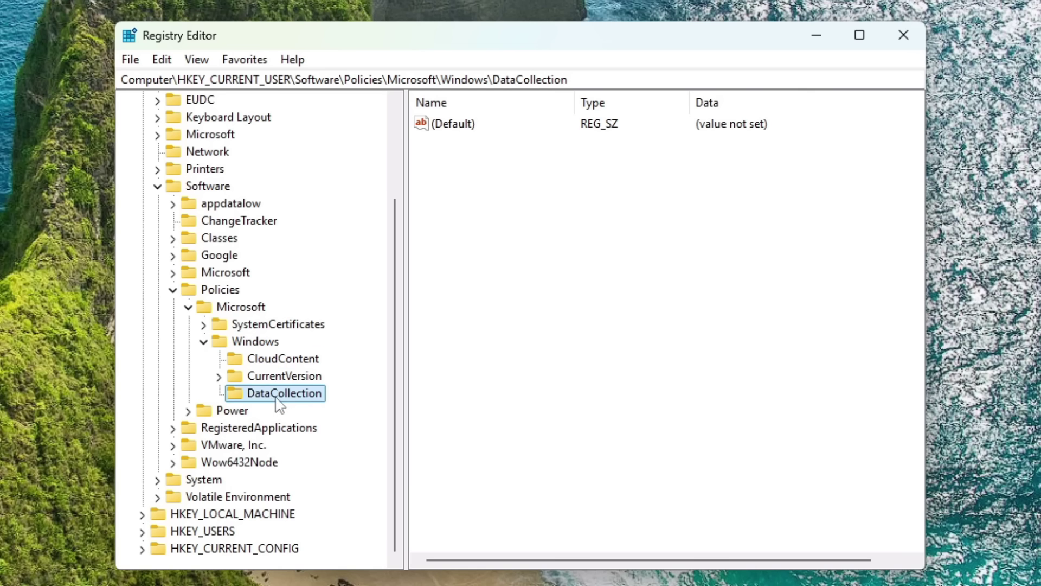
pyautogui.click(270, 348)
pyautogui.rightClick(271, 349)
pyautogui.moveTo(304, 376)
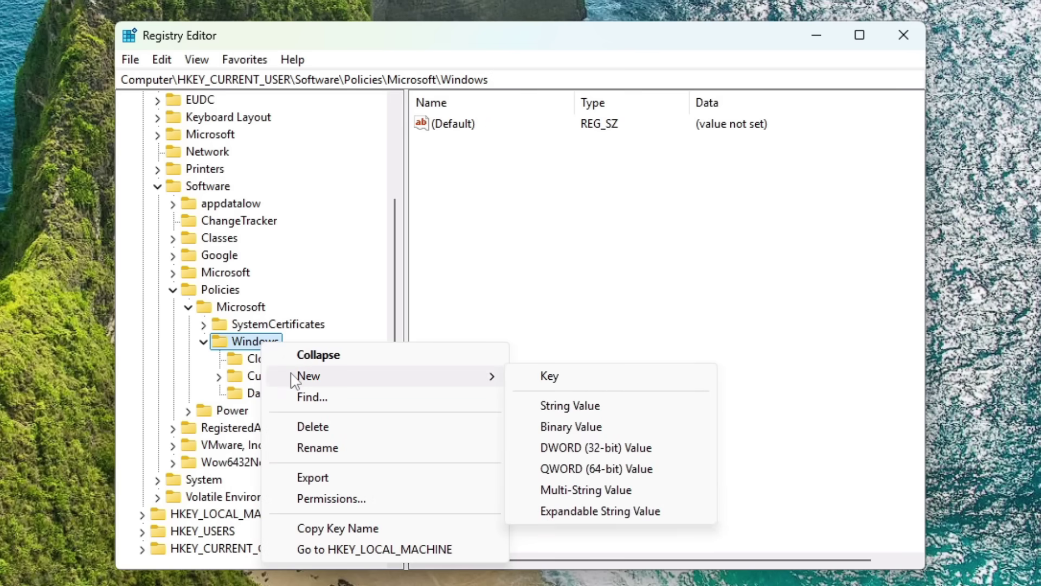
pyautogui.click(557, 378)
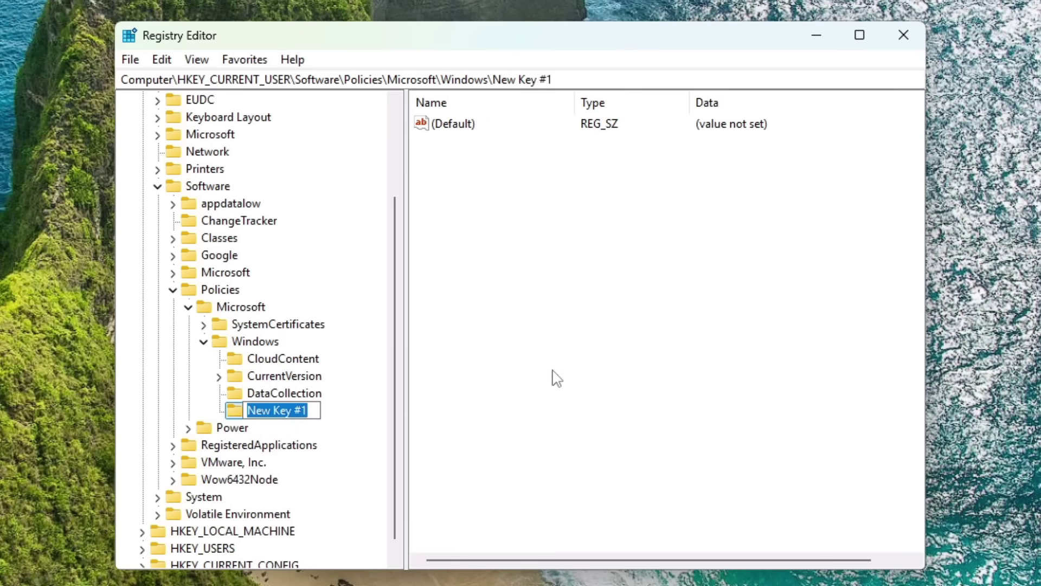
pyautogui.write('Explorer')
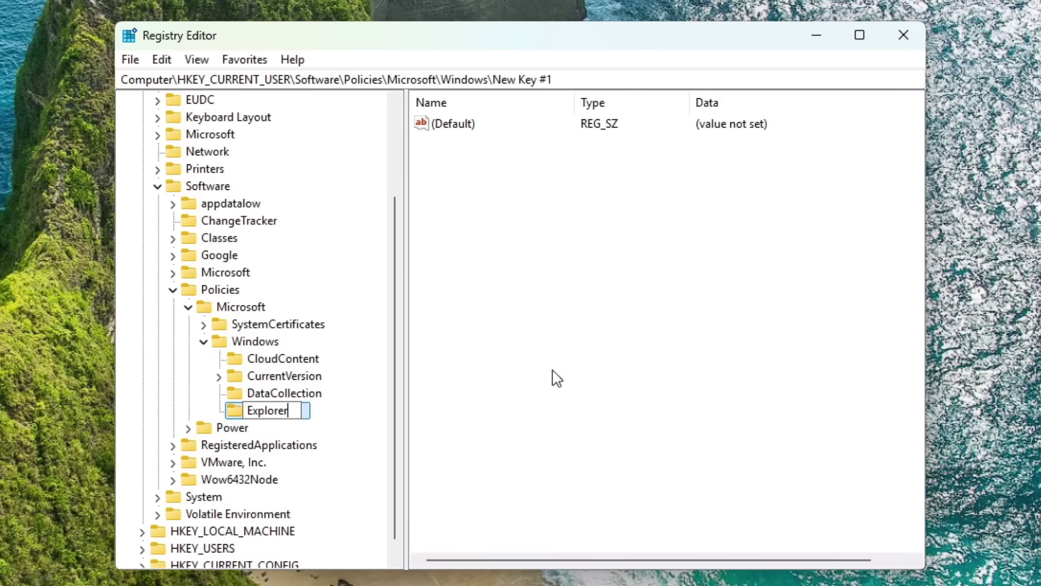
pyautogui.click(557, 378)
# Step: Create a DWORD (32-bit) value named DisableSearchBoxSuggestions in the new Explorer key
pyautogui.click(269, 415)
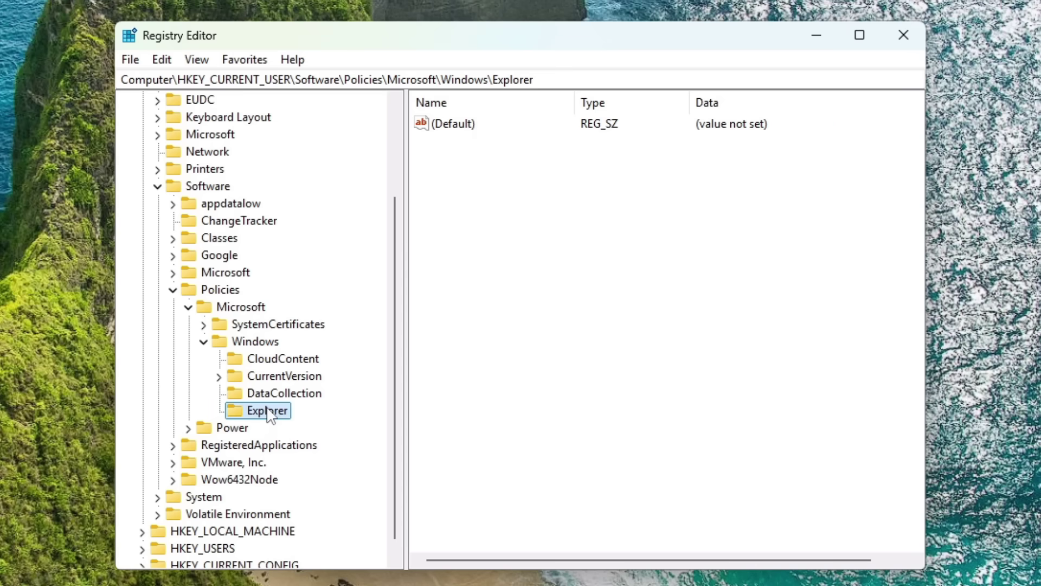
pyautogui.rightClick(524, 235)
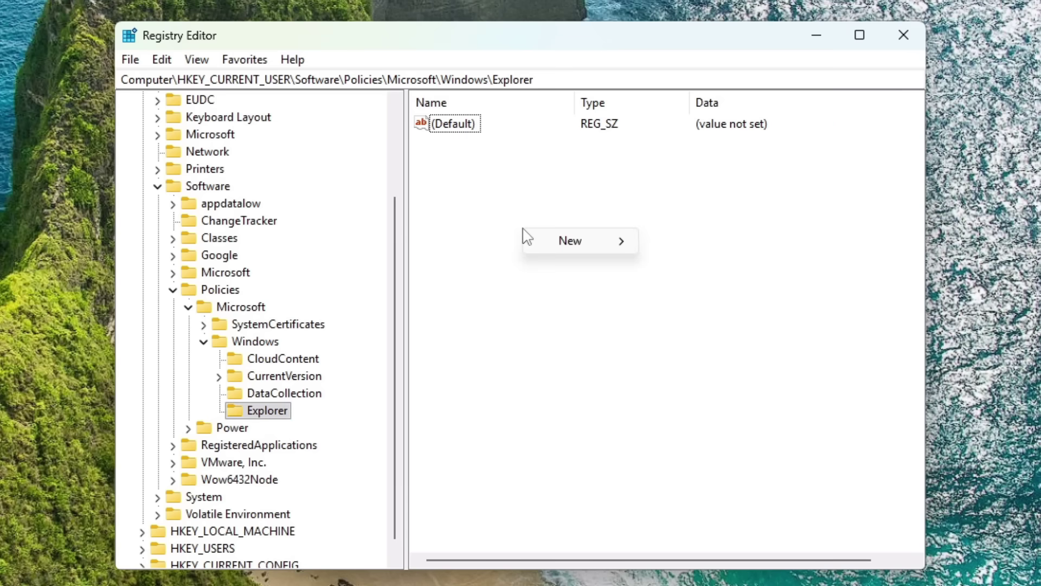
pyautogui.moveTo(542, 244)
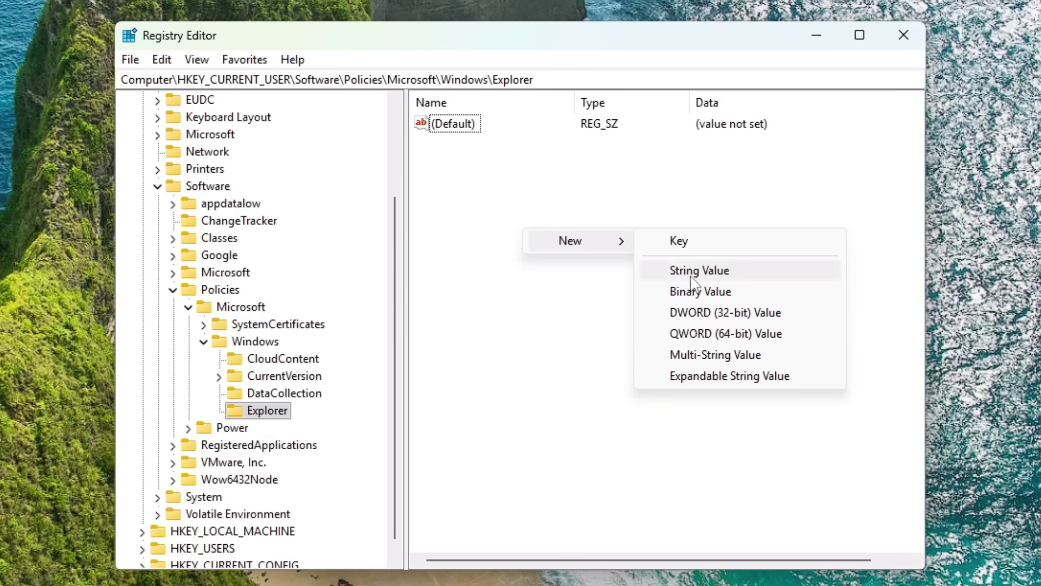
pyautogui.click(707, 314)
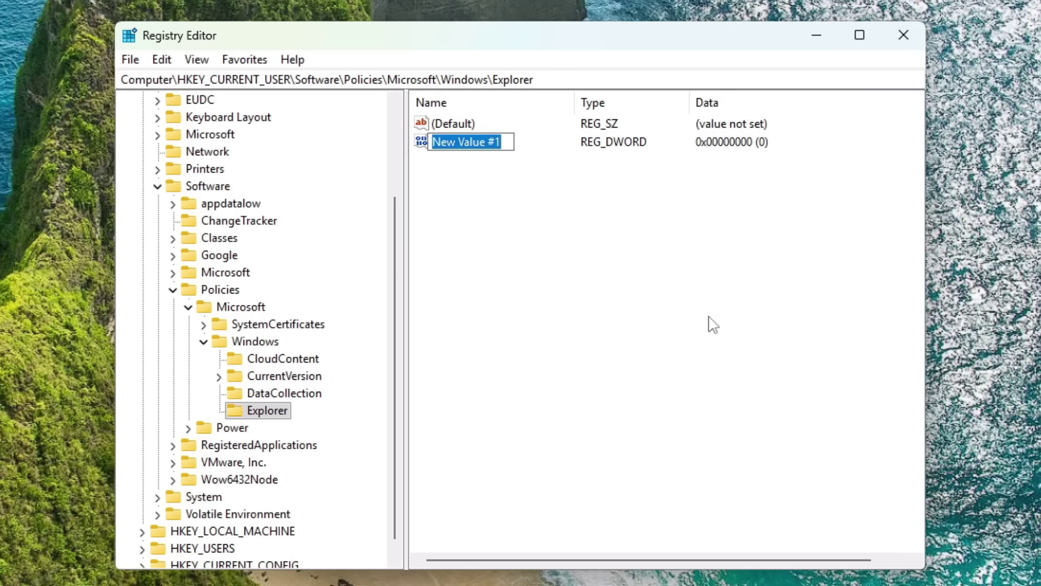
pyautogui.write('Disable')
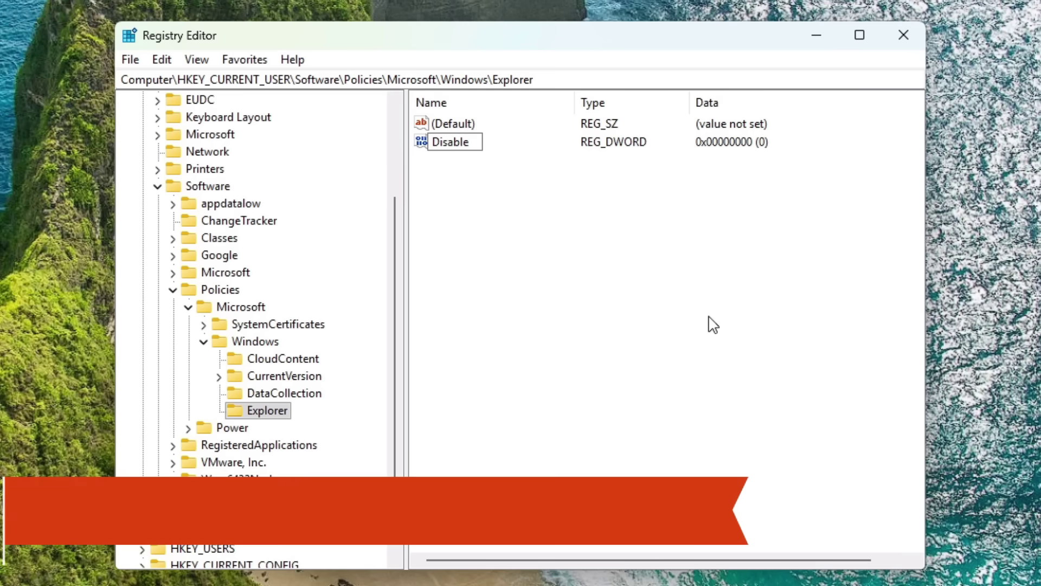
pyautogui.write('Searc')
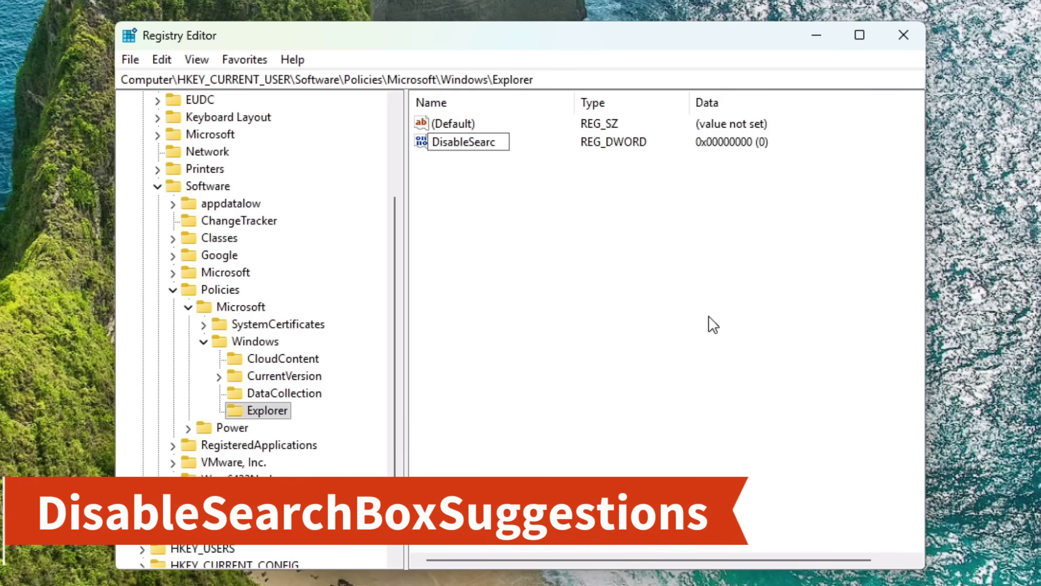
pyautogui.write('hBoxSuggestions')
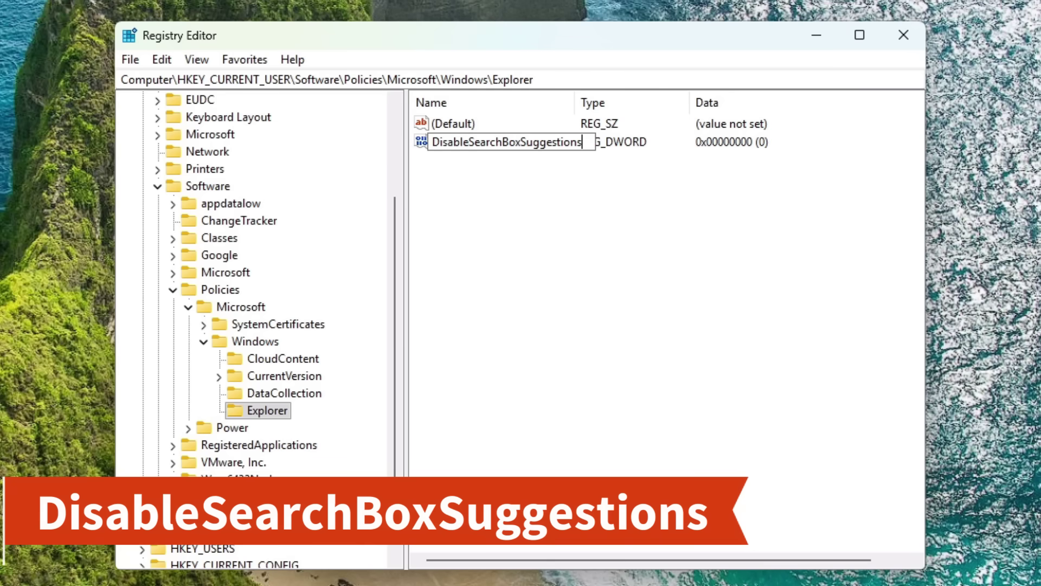
pyautogui.press('Return')
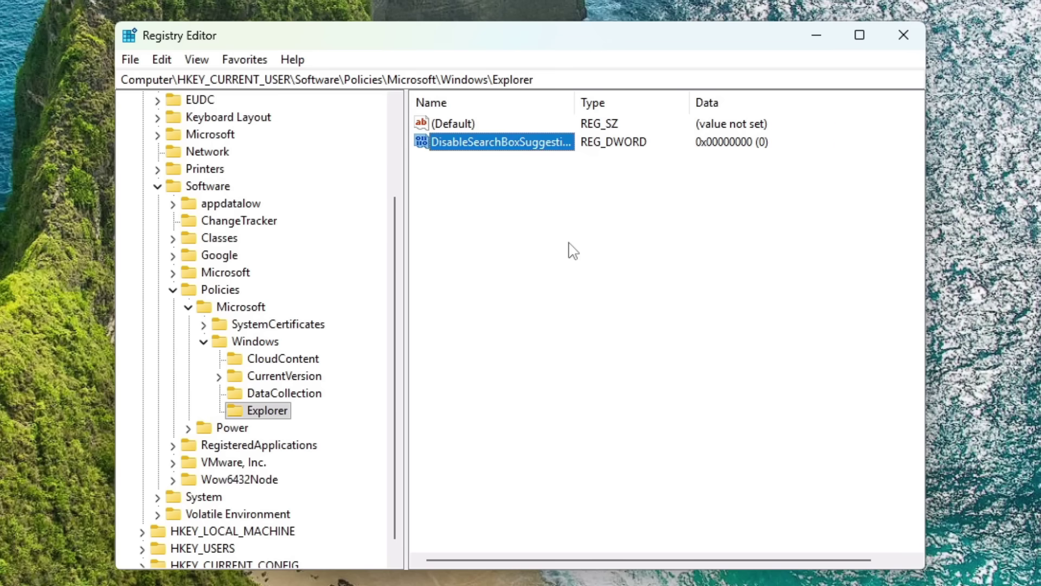
# Step: Set the value data of DisableSearchBoxSuggestions to 1
pyautogui.doubleClick(467, 142)
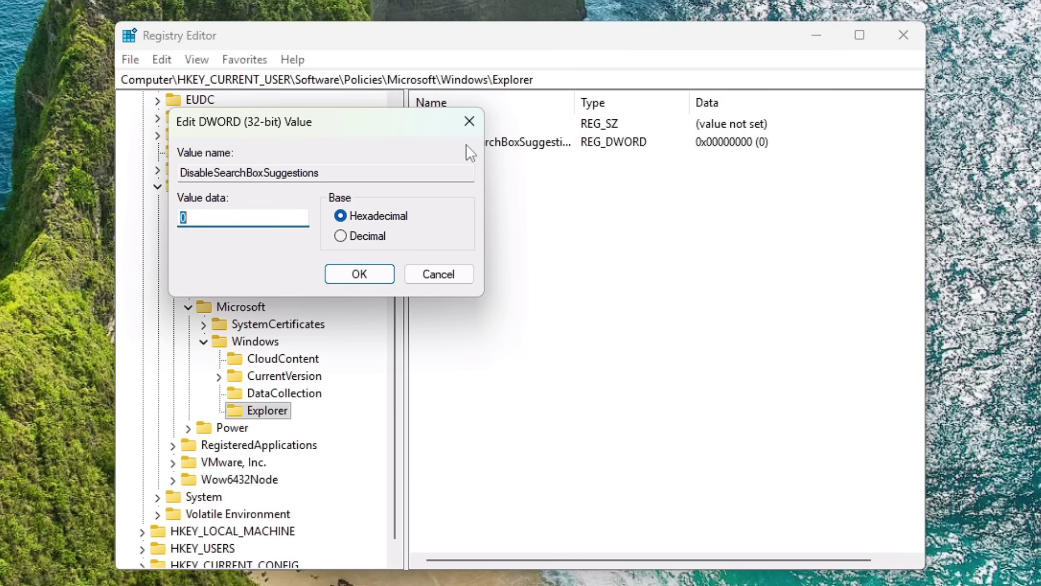
pyautogui.write('1')
pyautogui.click(360, 274)
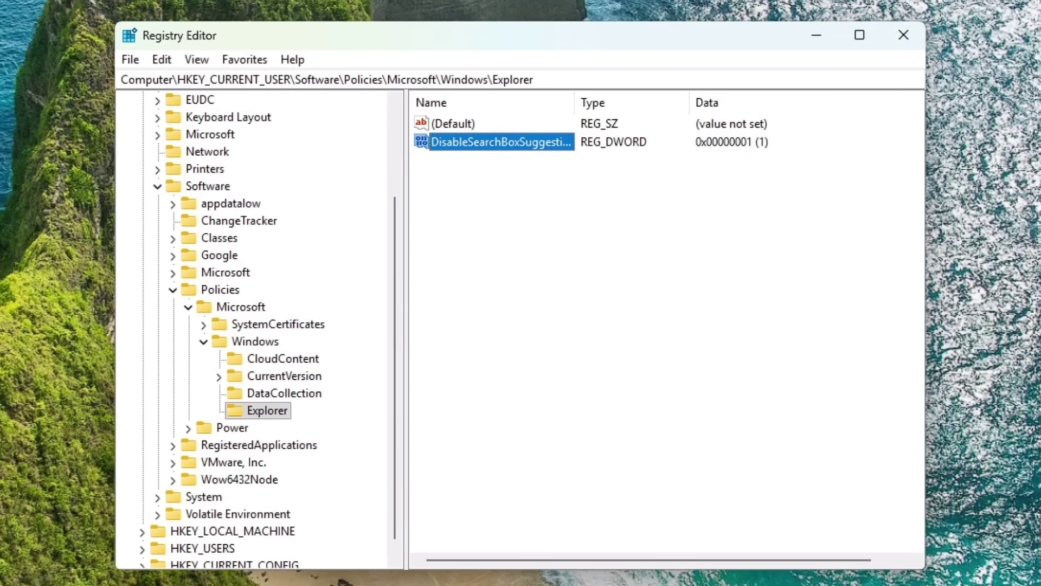
# Step: Search Windows for a few random letters starting with "d" to check whether web suggestions still appear
pyautogui.press('super')
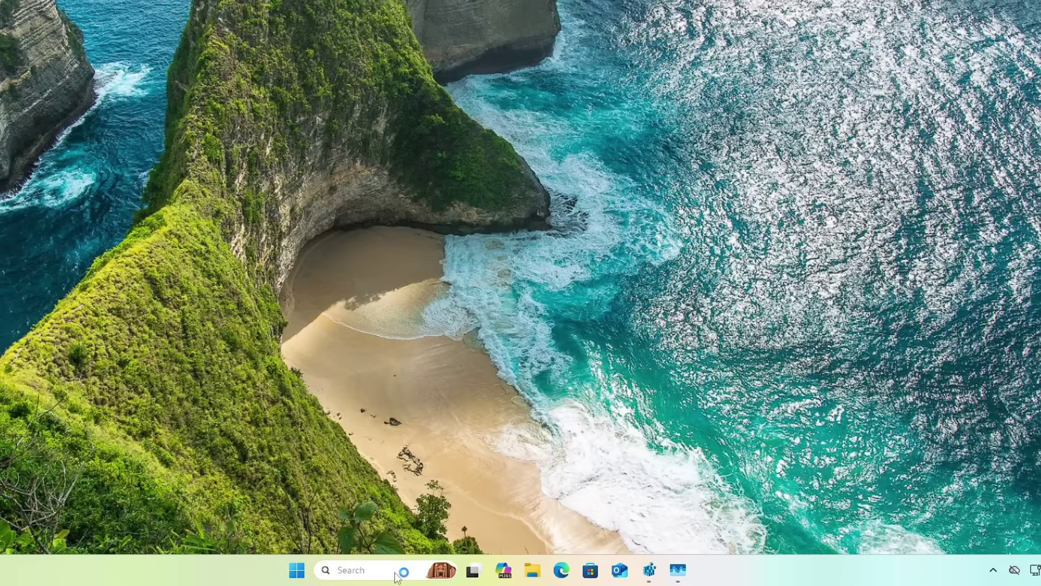
pyautogui.click(397, 575)
pyautogui.write('d')
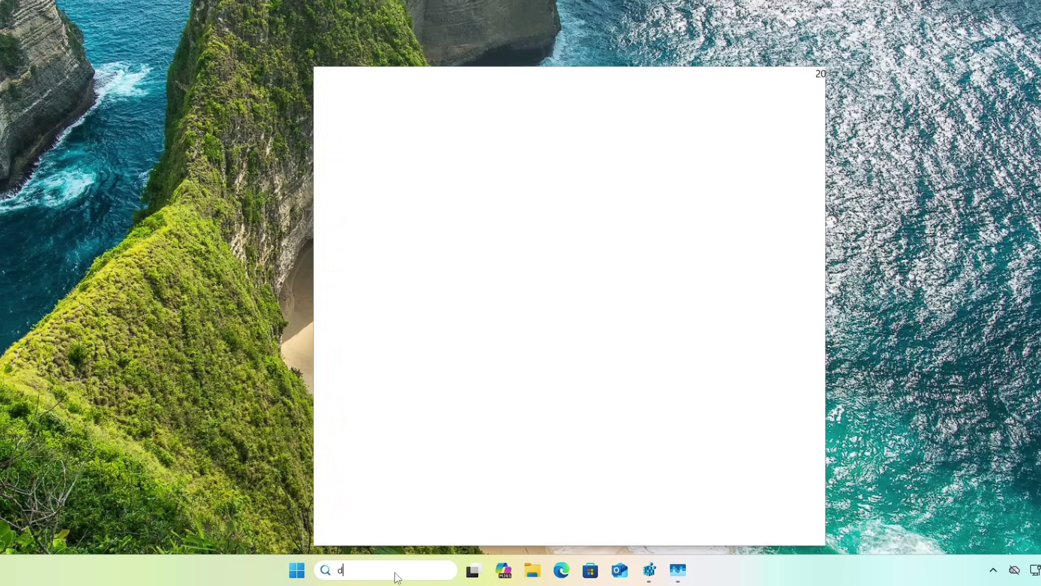
pyautogui.write('dsf')
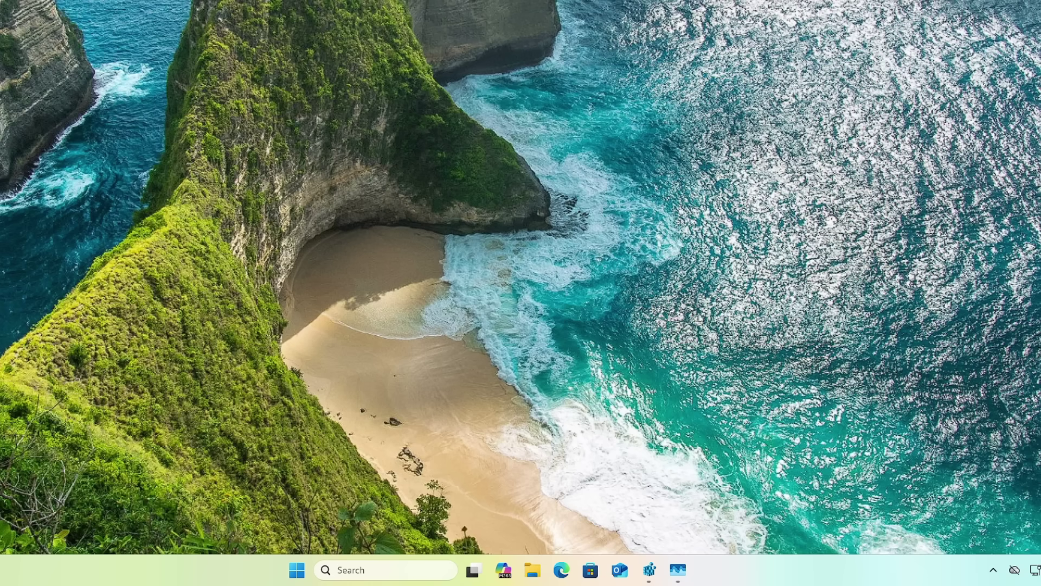
# Step: Open Registry Editor and expand the tree to HKEY_CURRENT_USER\Software\Policies\Microsoft\Windows\CurrentVersion
pyautogui.click(408, 558)
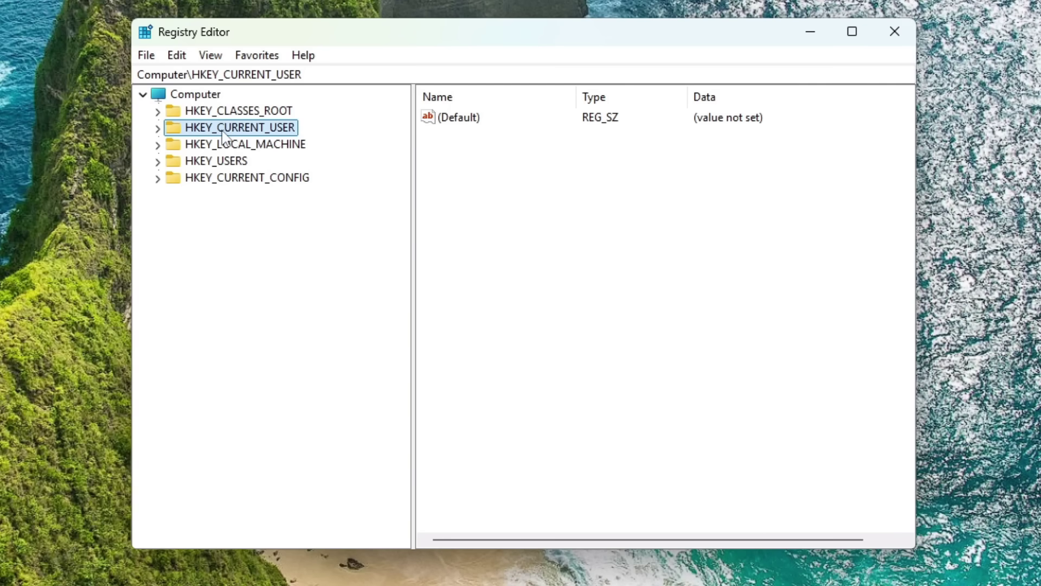
pyautogui.doubleClick(222, 131)
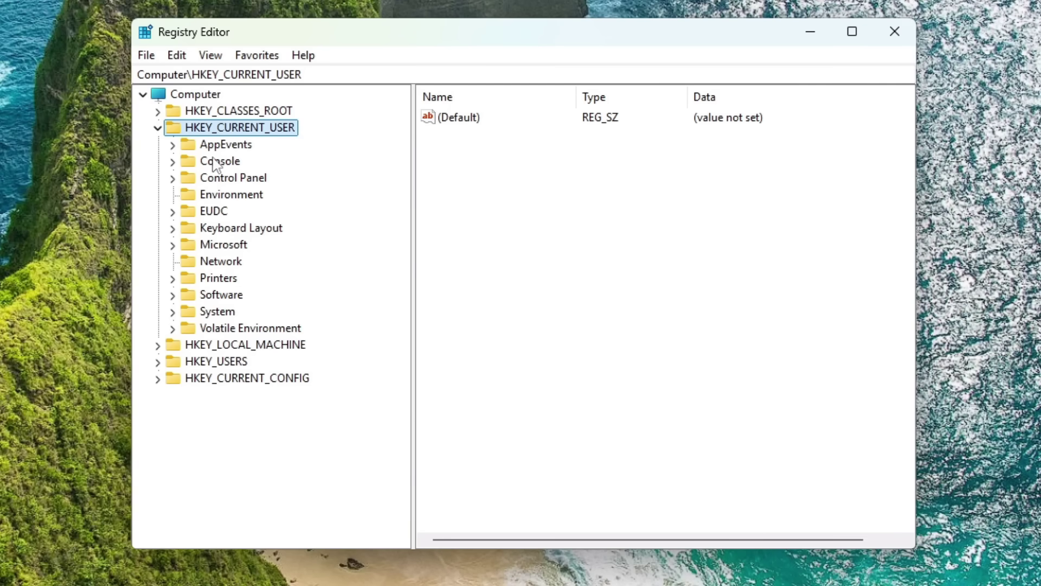
pyautogui.click(223, 298)
pyautogui.doubleClick(224, 297)
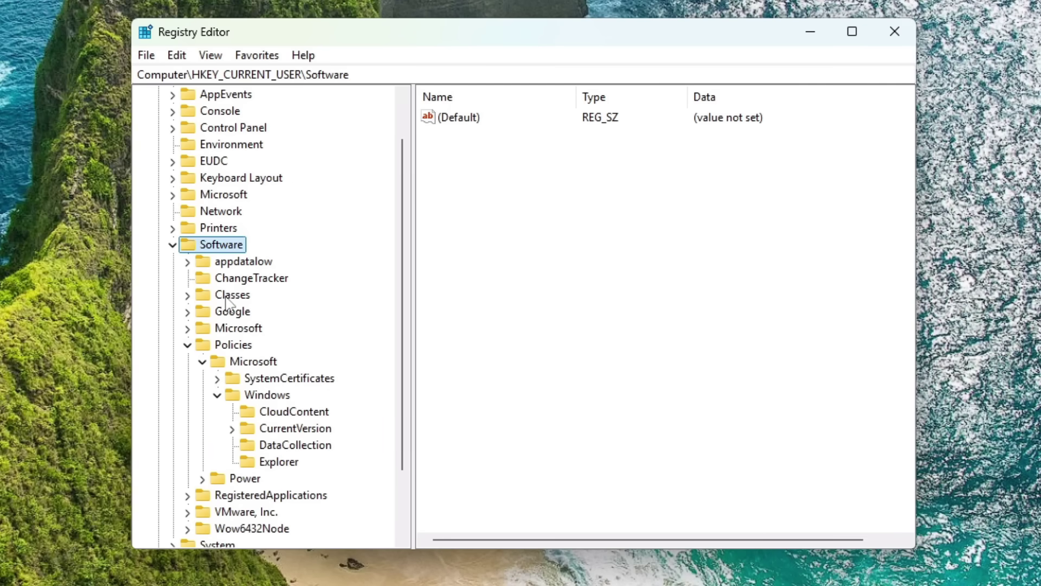
pyautogui.click(239, 362)
pyautogui.scroll(-2, 245, 367)
pyautogui.click(268, 314)
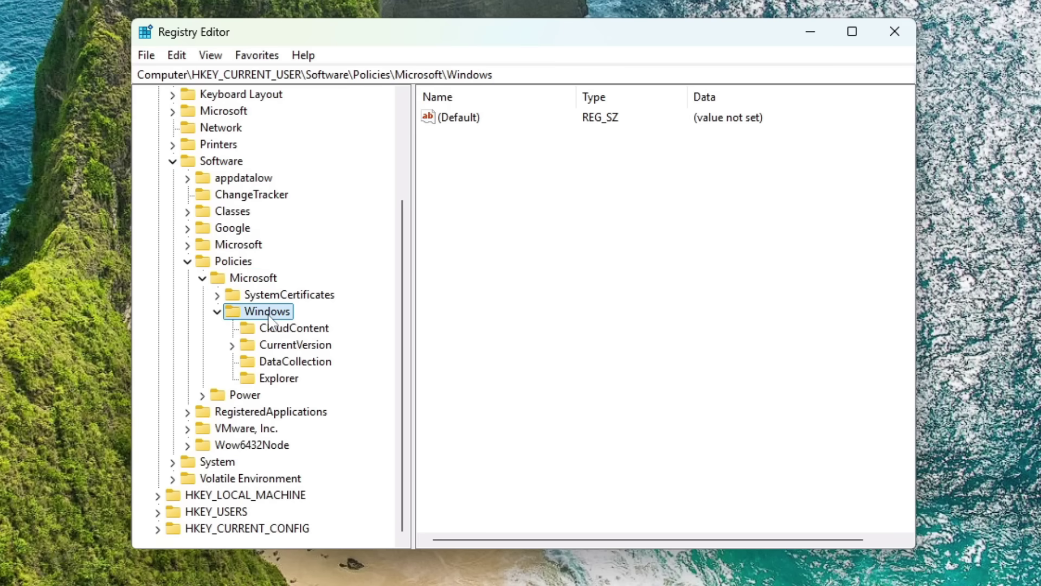
pyautogui.click(283, 346)
pyautogui.doubleClick(285, 346)
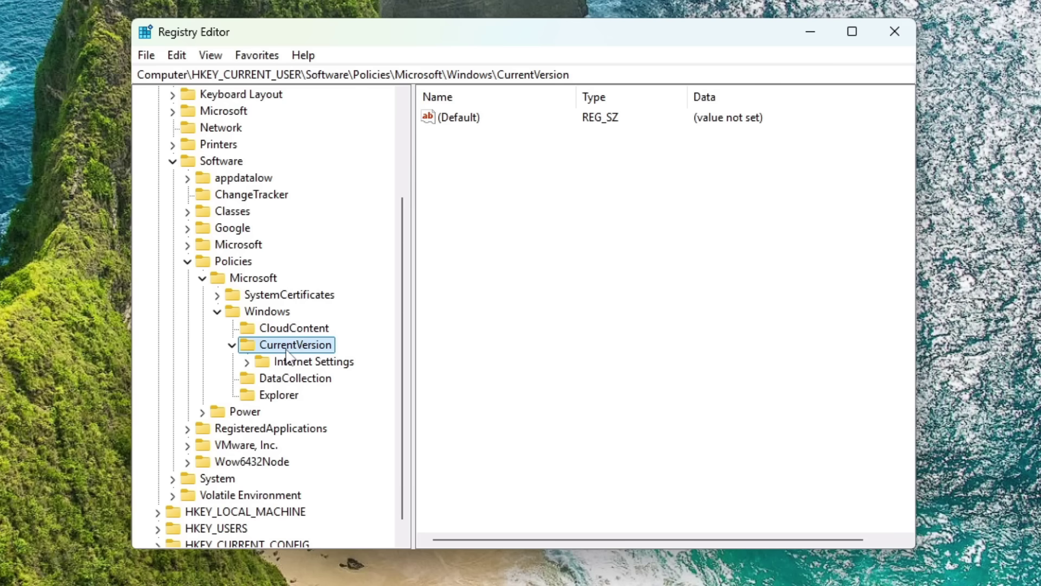
# Step: Create a new key named Explorer under the CurrentVersion key
pyautogui.rightClick(286, 352)
pyautogui.moveTo(332, 382)
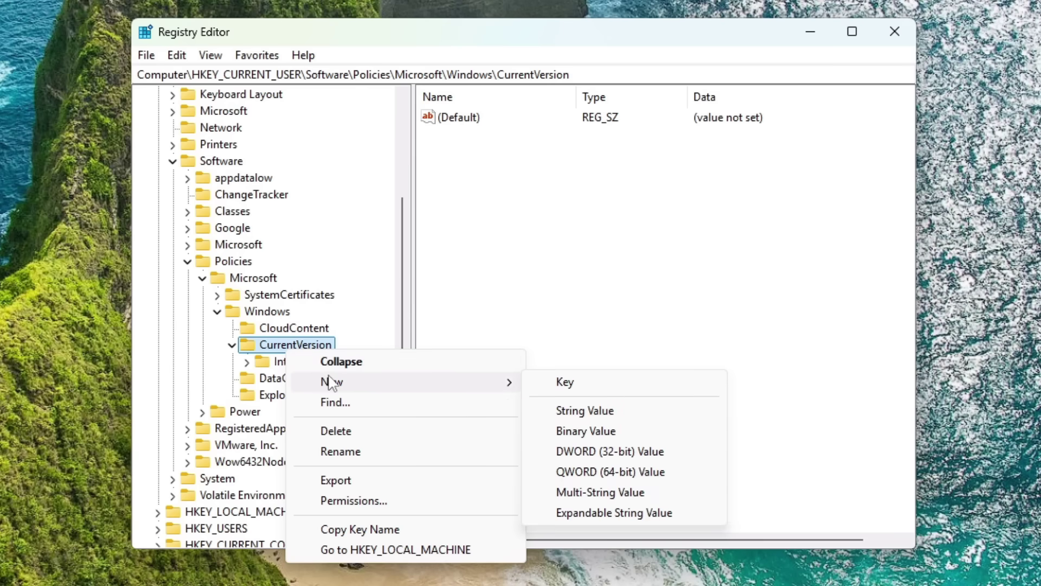
pyautogui.click(570, 385)
pyautogui.write('E')
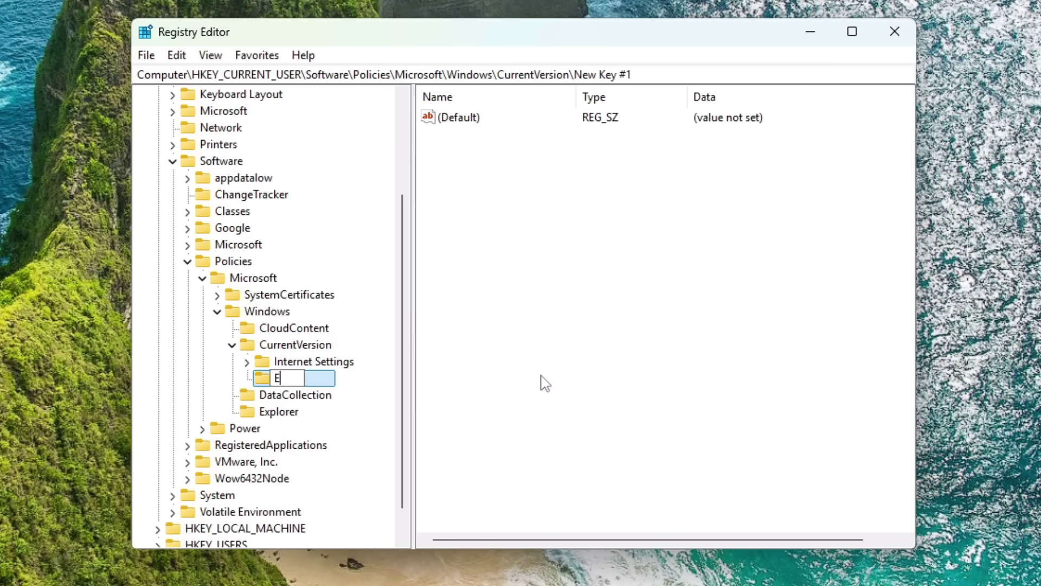
pyautogui.write('xplorer')
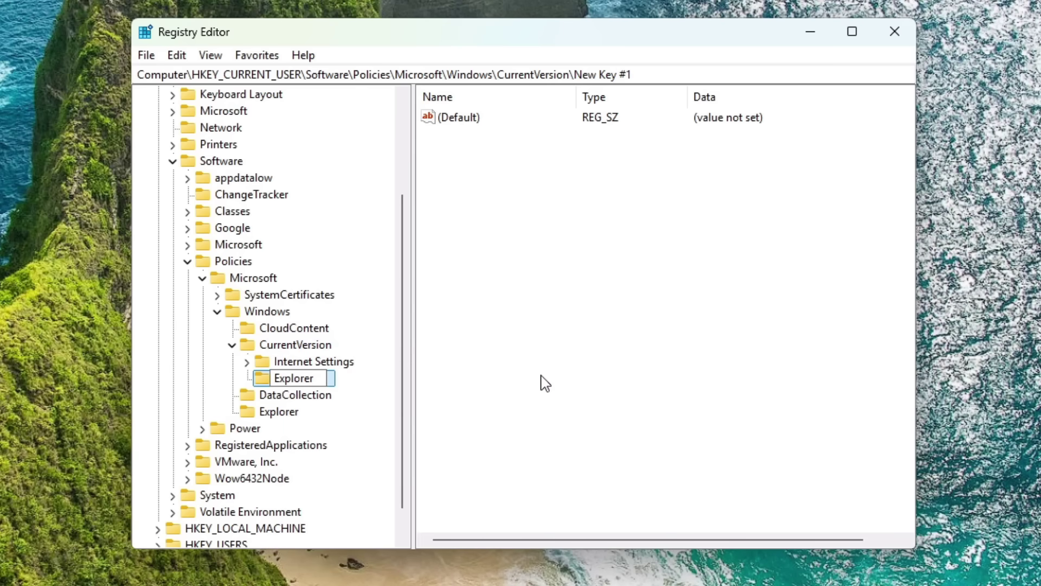
pyautogui.press('Return')
# Step: Create a new key named Serialize under the CurrentVersion\Explorer key and select it
pyautogui.rightClick(292, 349)
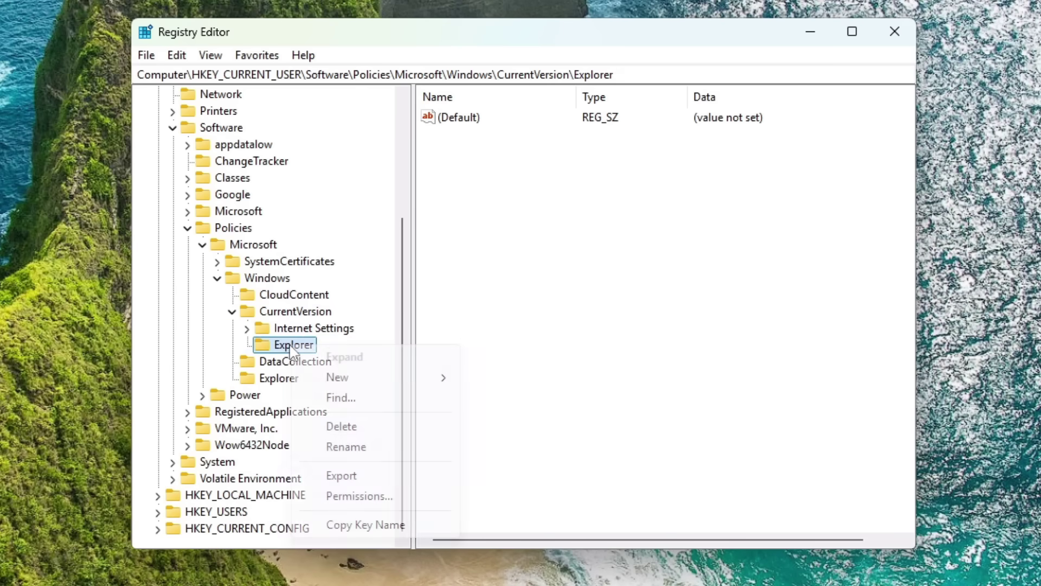
pyautogui.moveTo(320, 379)
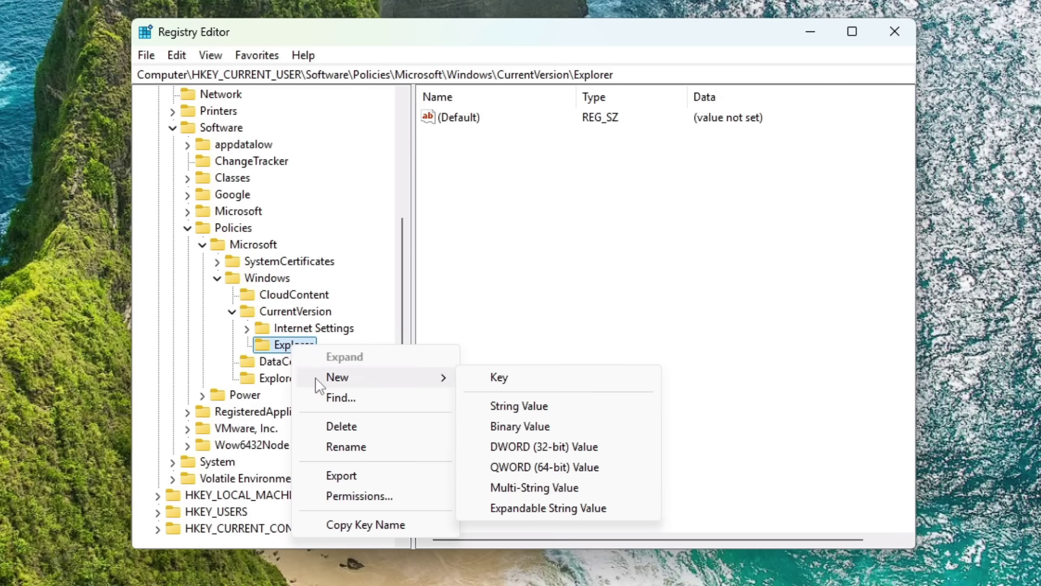
pyautogui.click(499, 378)
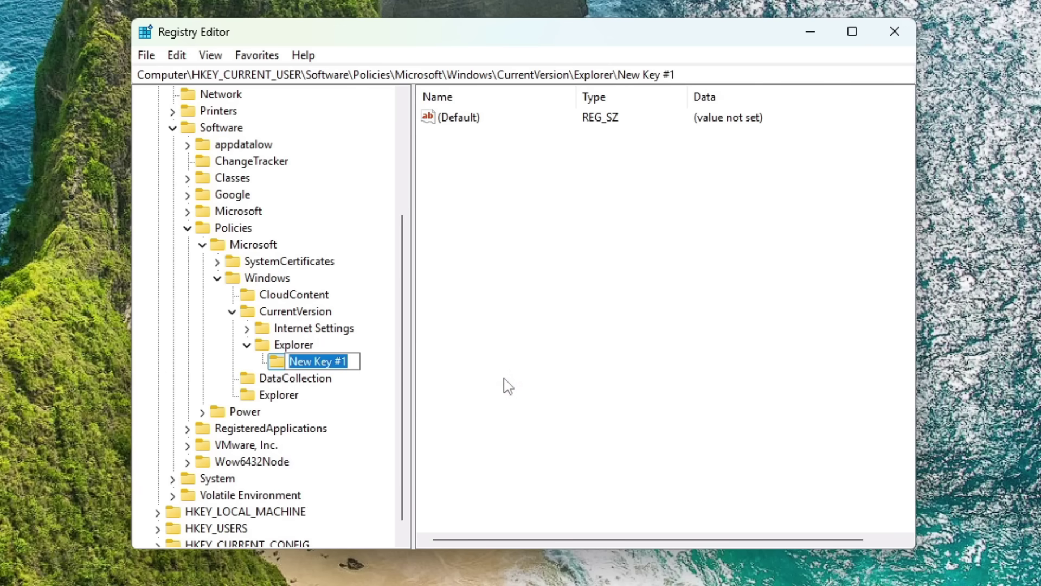
pyautogui.write('Ser')
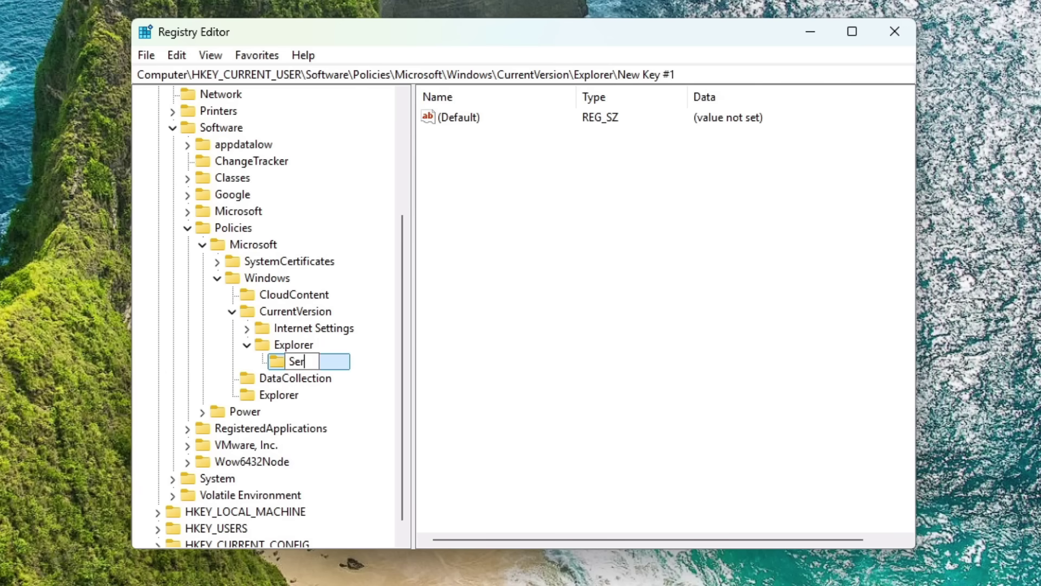
pyautogui.write('ialize')
pyautogui.click(505, 384)
pyautogui.click(313, 369)
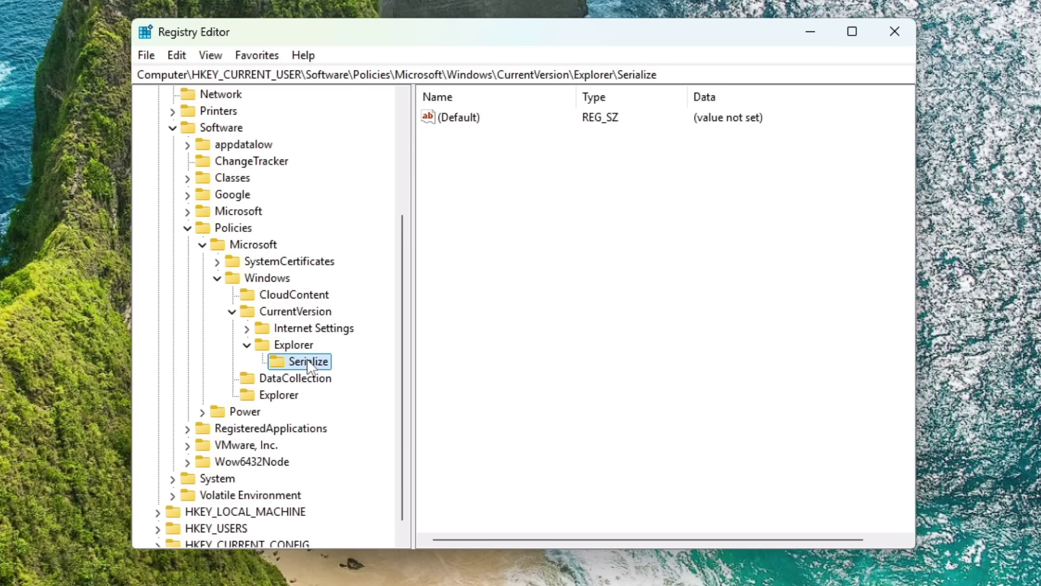
# Step: Create a DWORD (32-bit) value named StartupDelayInMSec in the Serialize key
pyautogui.click(553, 320)
pyautogui.rightClick(555, 216)
pyautogui.click(568, 399)
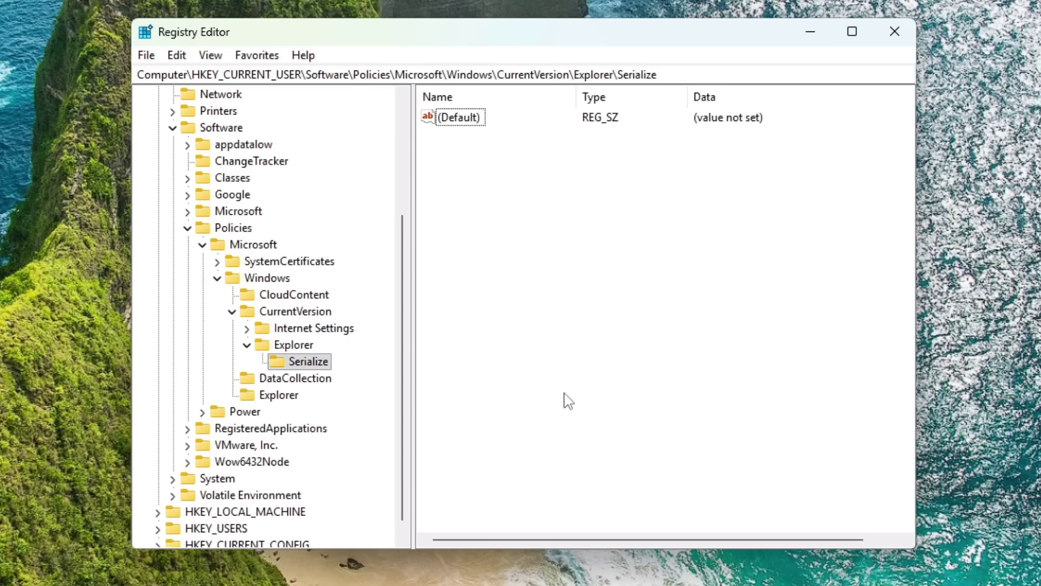
pyautogui.rightClick(567, 205)
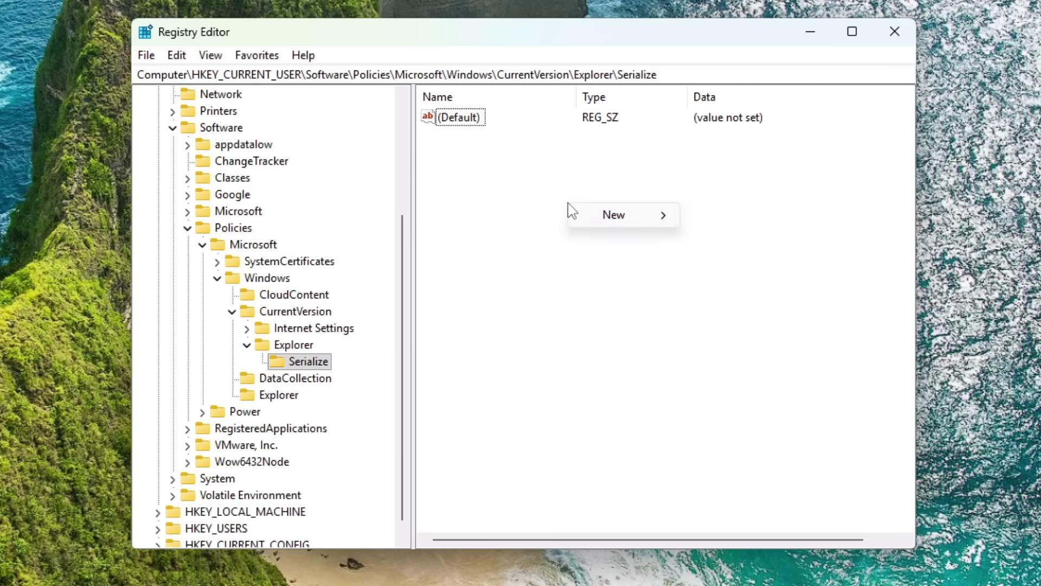
pyautogui.moveTo(609, 215)
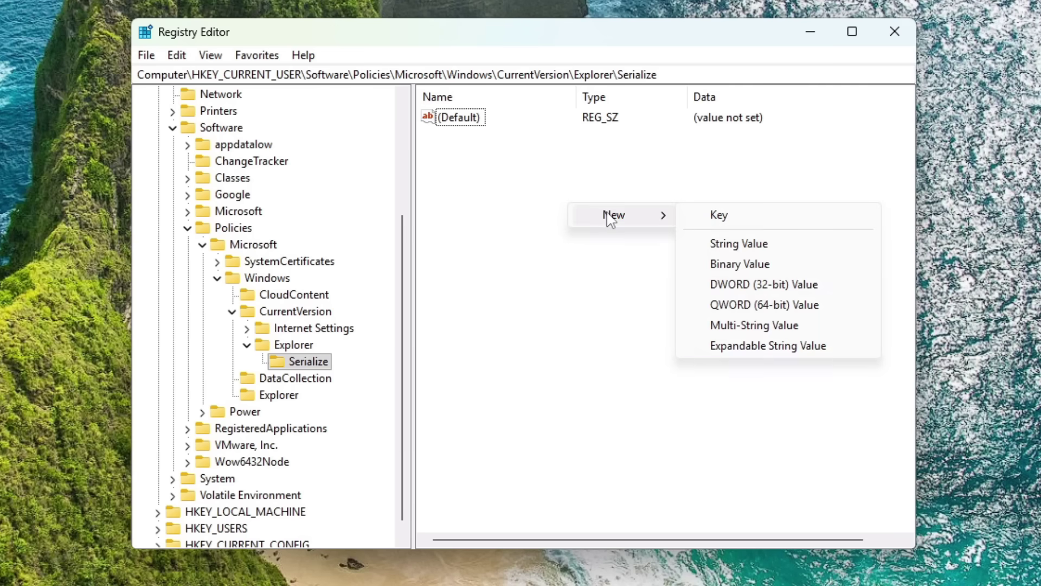
pyautogui.click(751, 285)
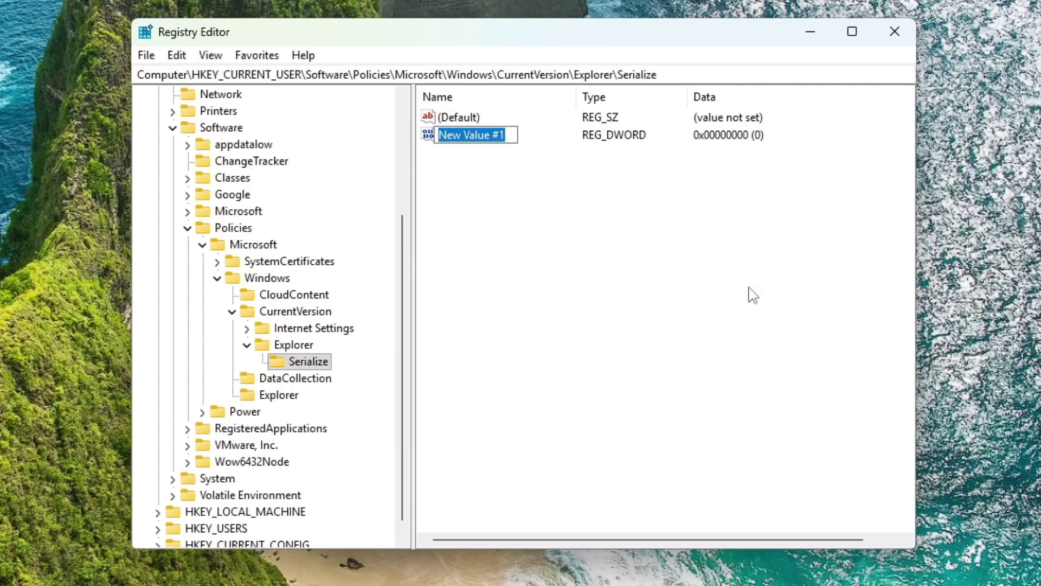
pyautogui.write('StartupD')
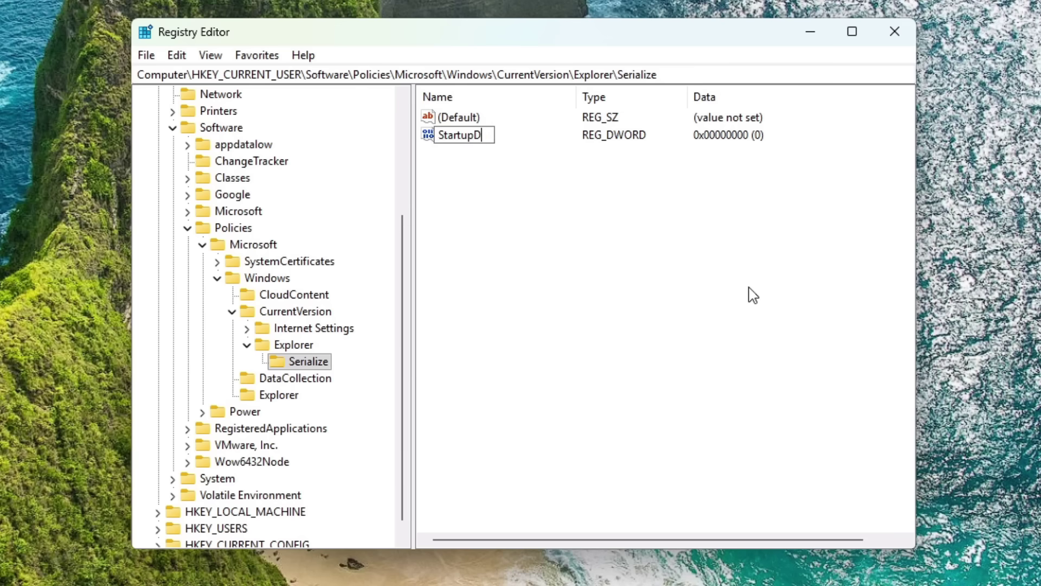
pyautogui.write('elayIn')
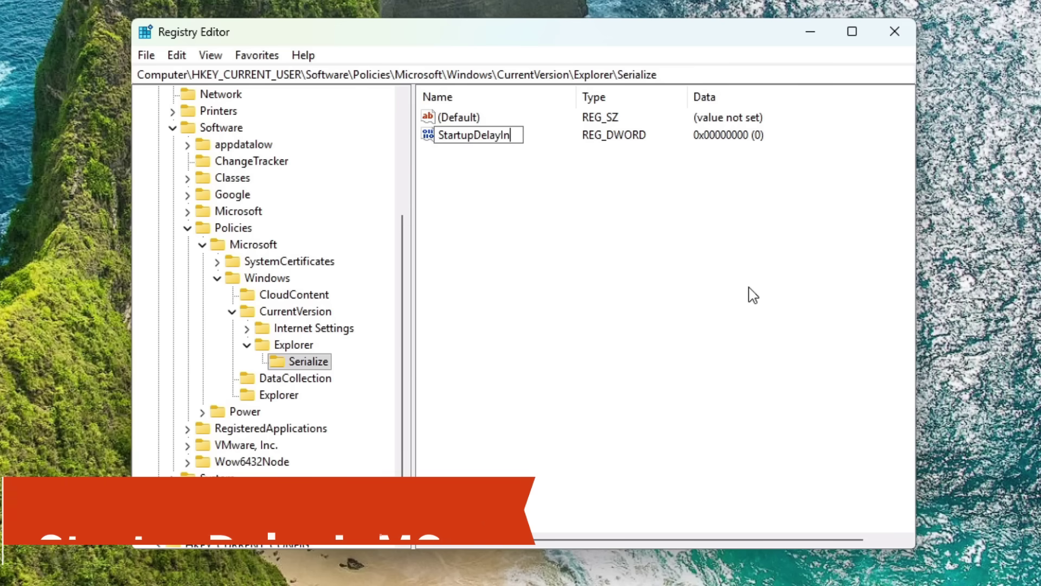
pyautogui.write('MSec')
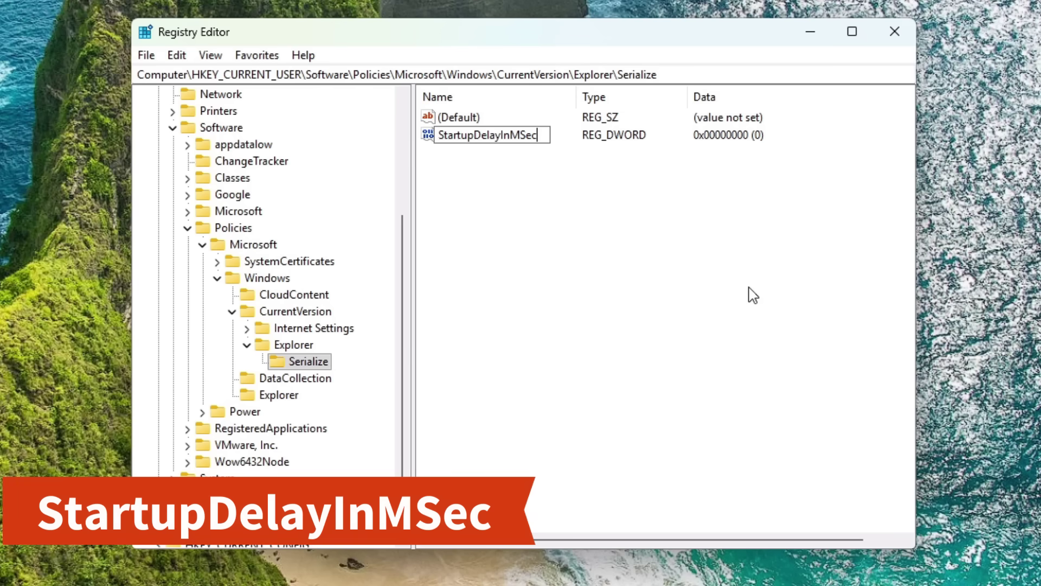
pyautogui.press('Return')
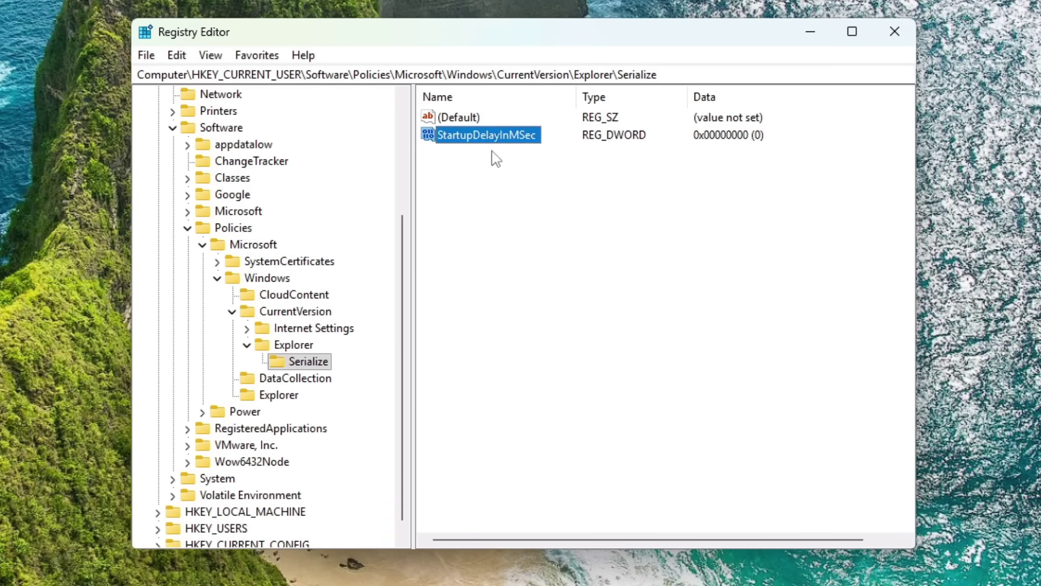
# Step: Set the value data of StartupDelayInMSec to 1
pyautogui.doubleClick(496, 138)
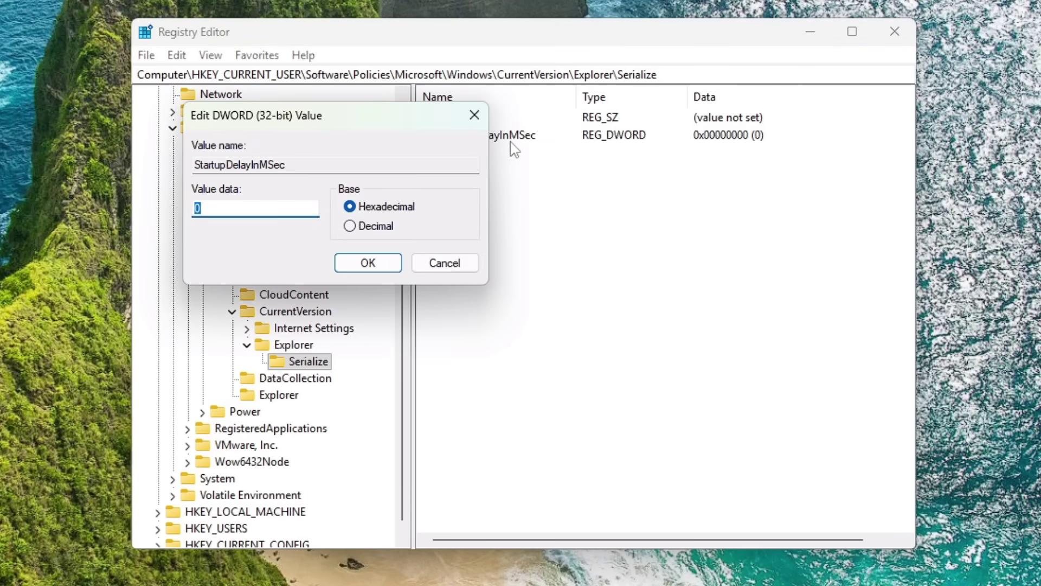
pyautogui.write('1')
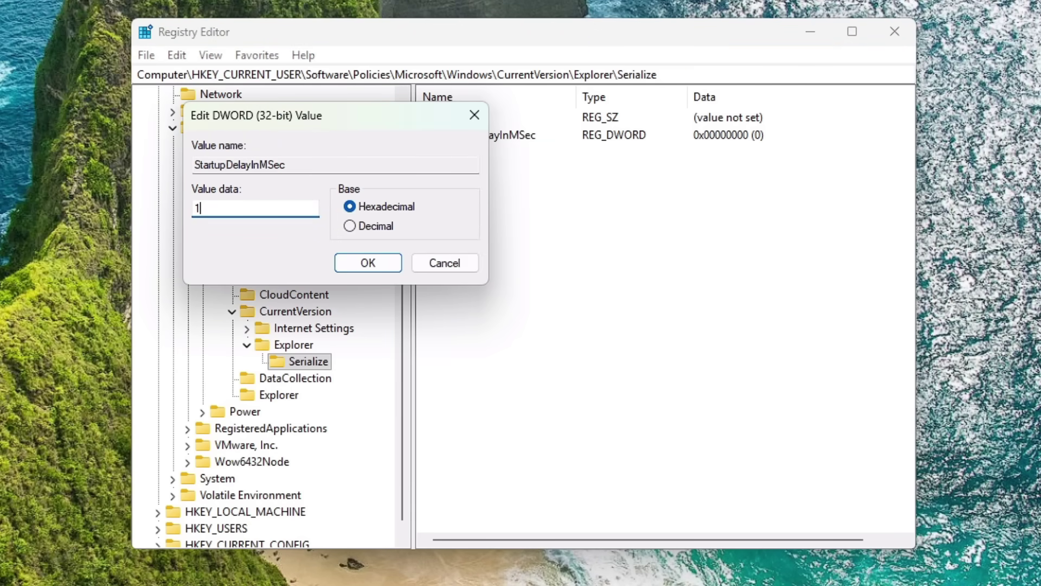
pyautogui.click(362, 266)
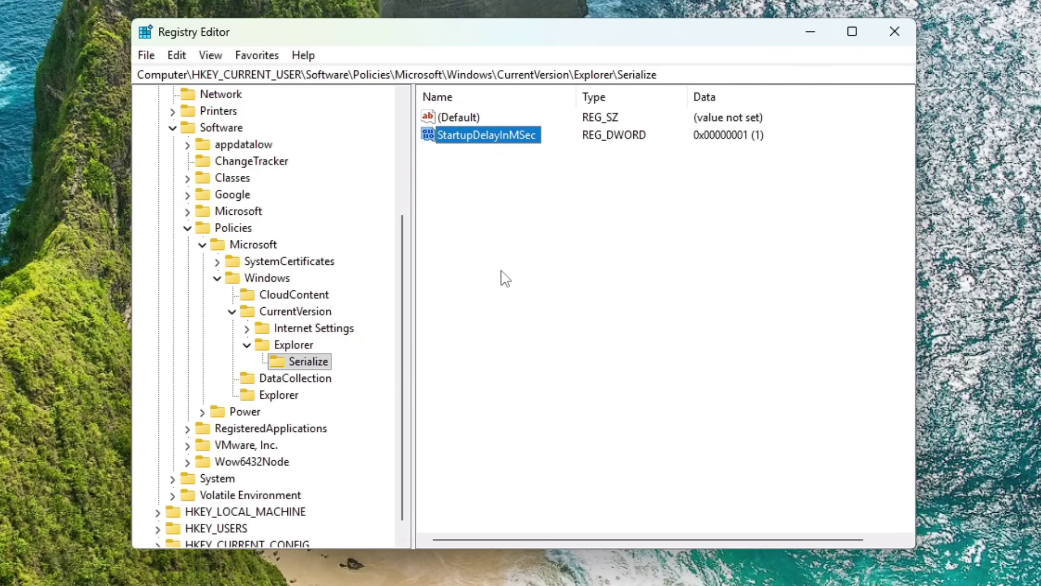
# Step: Create a second DWORD (32-bit) value in the Serialize key, named WaitForIdleState
pyautogui.rightClick(505, 270)
pyautogui.moveTo(549, 278)
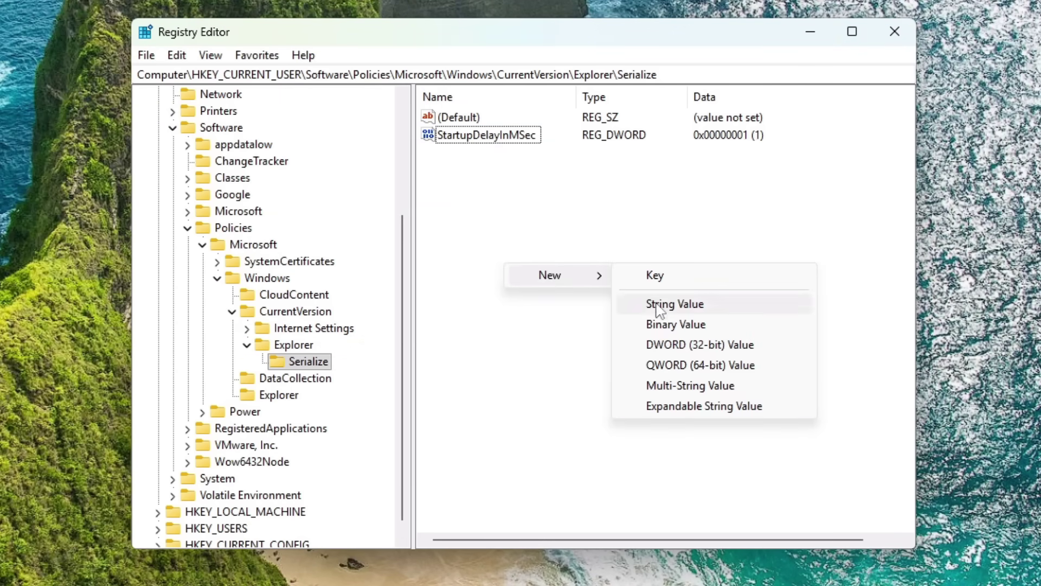
pyautogui.click(668, 346)
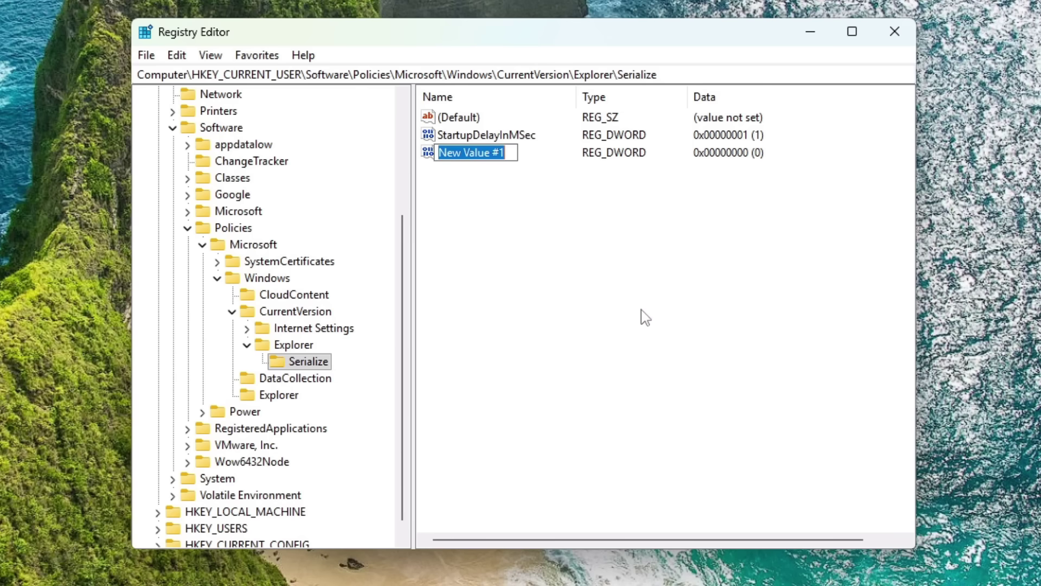
pyautogui.write('Wait')
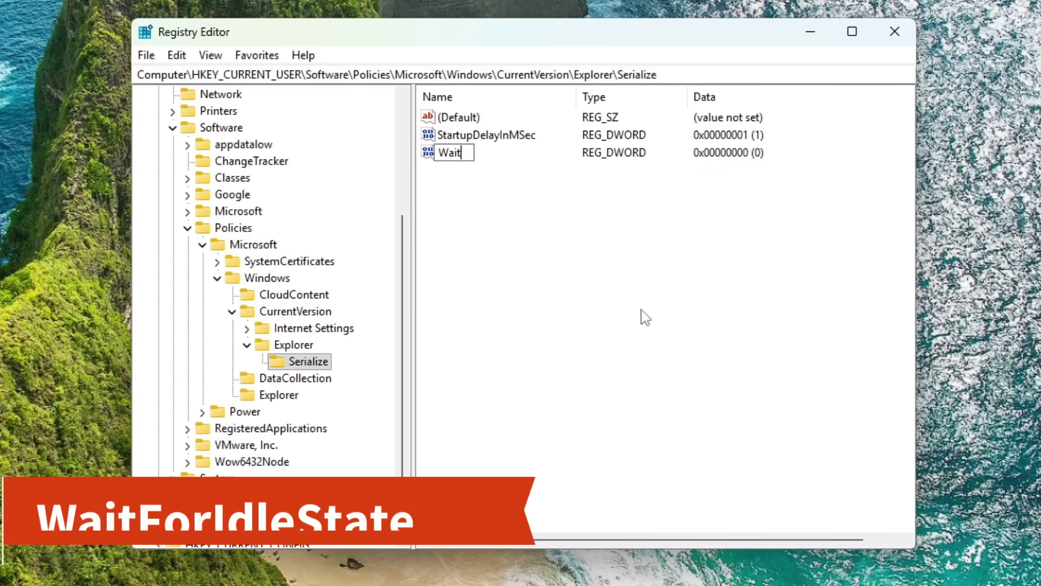
pyautogui.write('ForI')
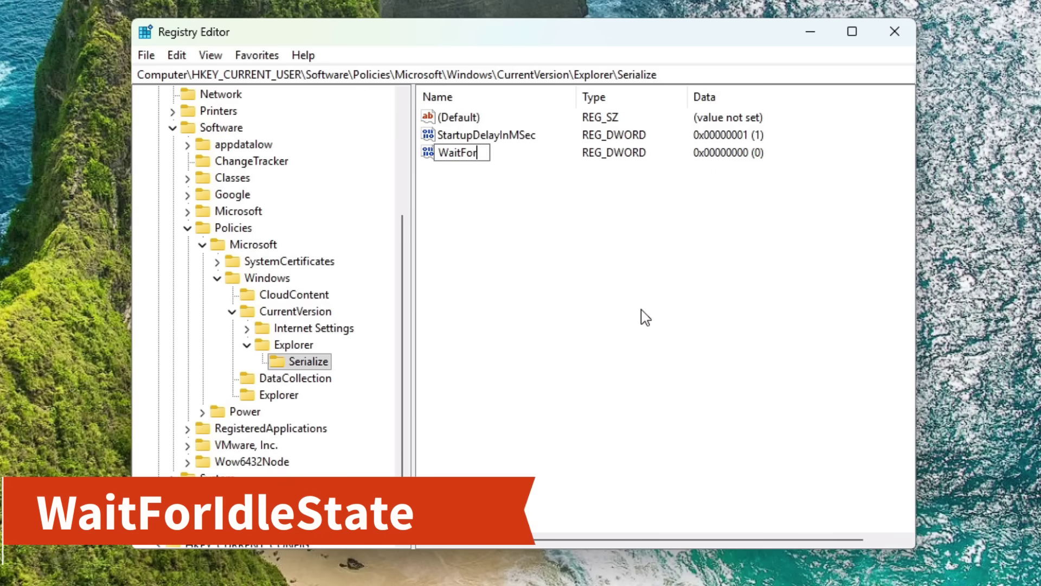
pyautogui.write('dleState')
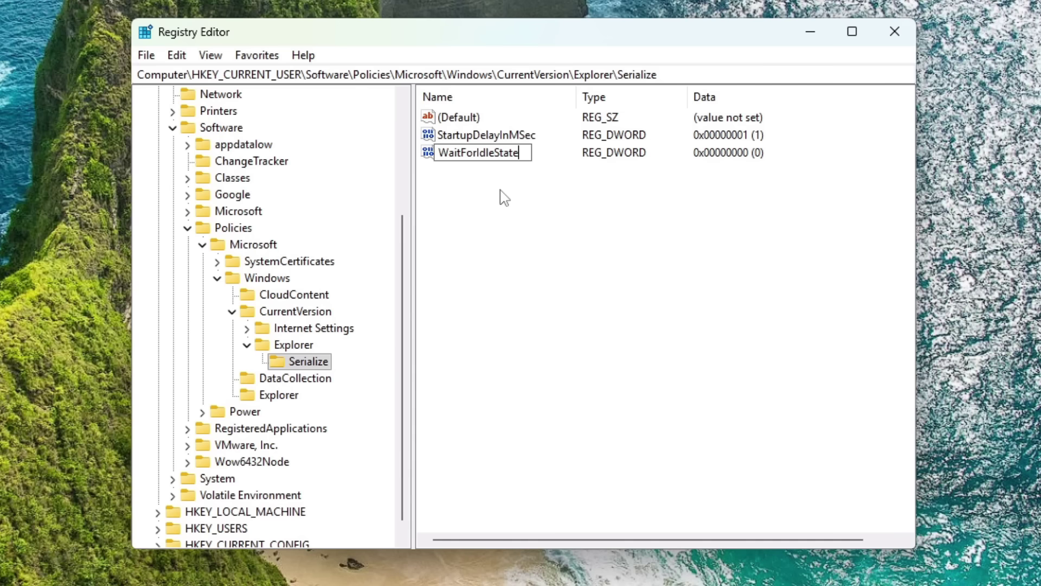
pyautogui.press('Return')
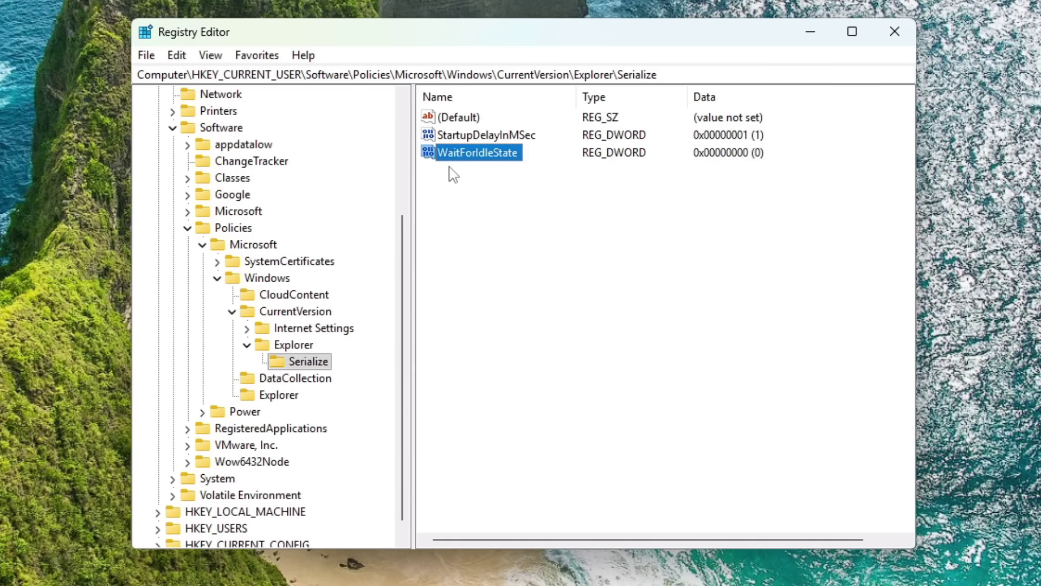
# Step: Set the base of WaitForIdleState to Decimal and accept its value data of 0
pyautogui.doubleClick(502, 161)
pyautogui.click(350, 227)
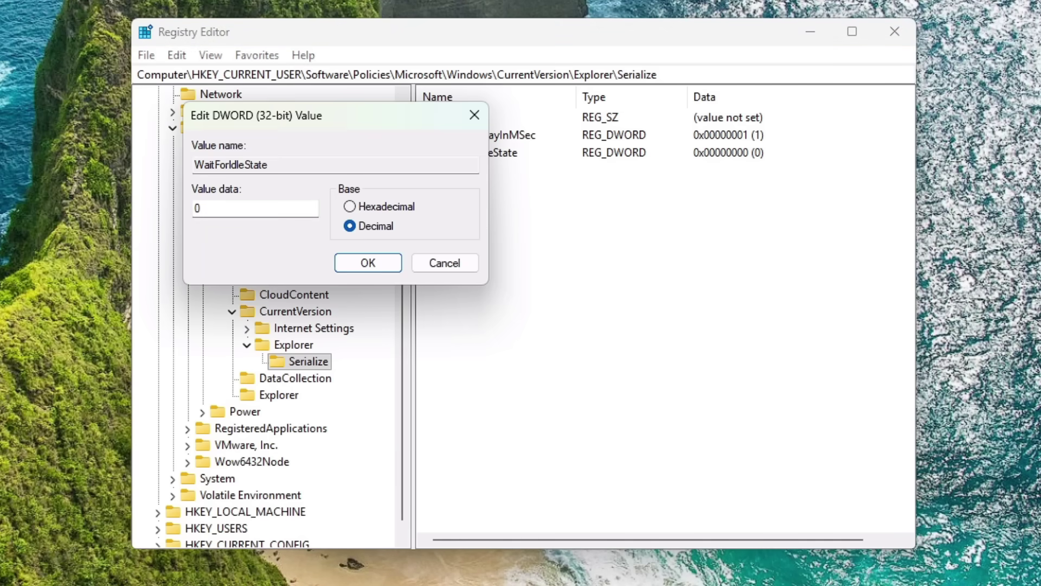
pyautogui.click(386, 261)
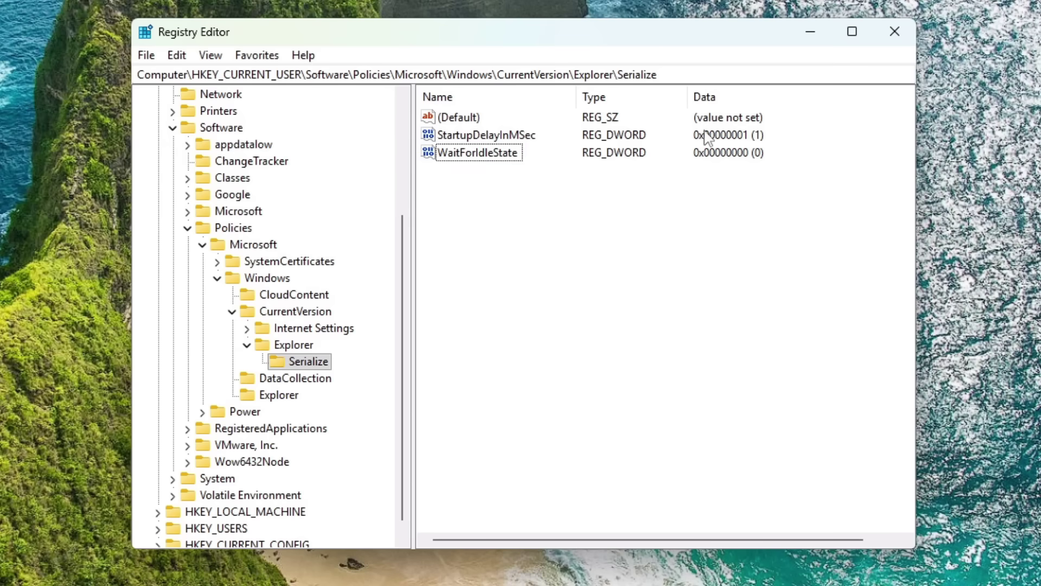
# Step: Open the StartupDelayInMSec value for editing
pyautogui.doubleClick(525, 136)
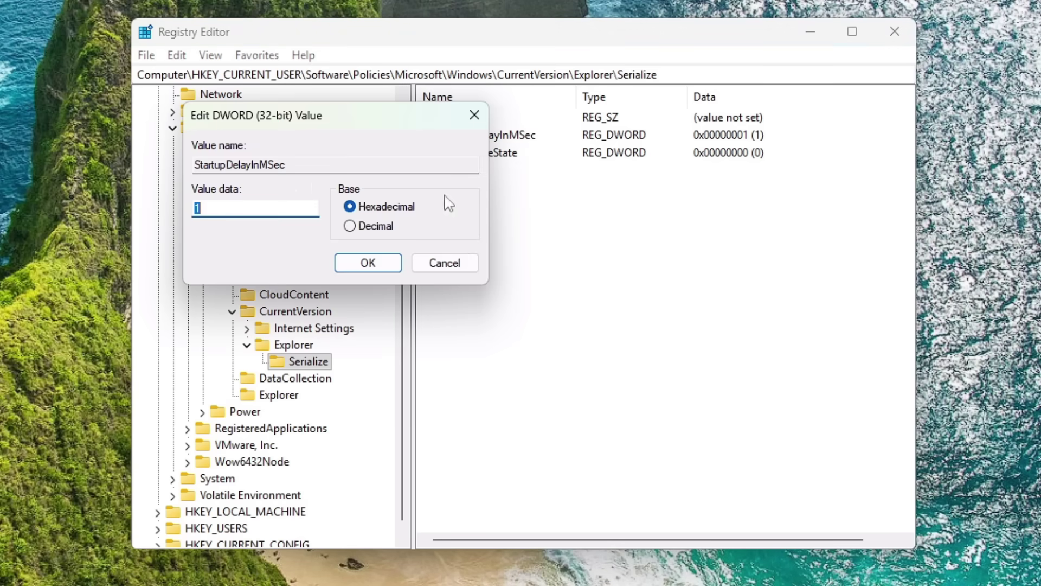